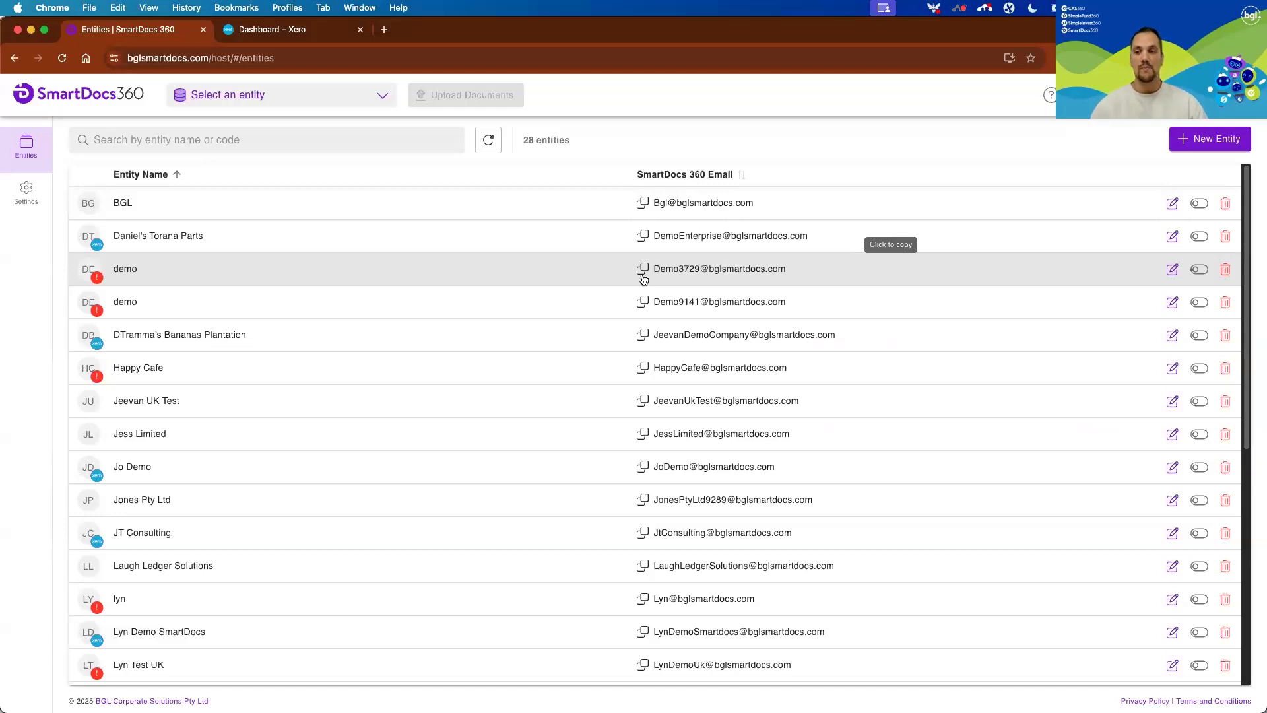
Look through the full list of entities and their connection badges and SmartDocs 360 emails.
mouse_move(99, 246)
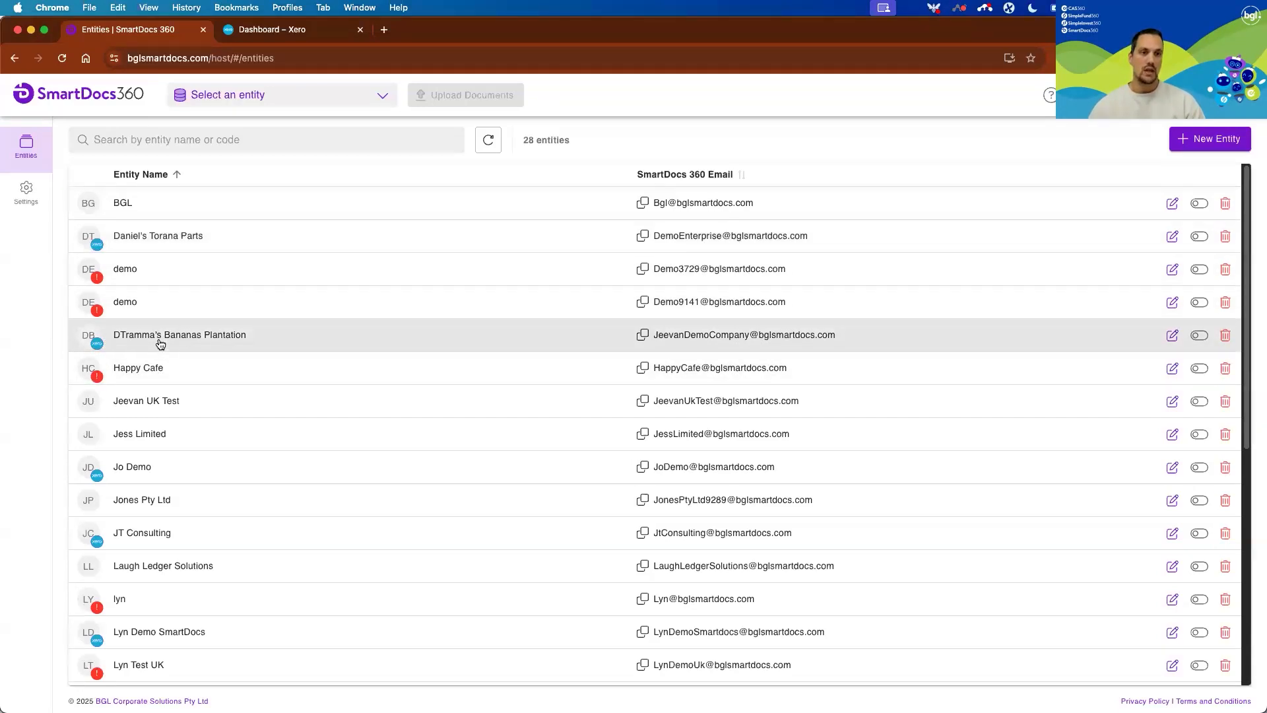
scroll(176, 436, down, 1)
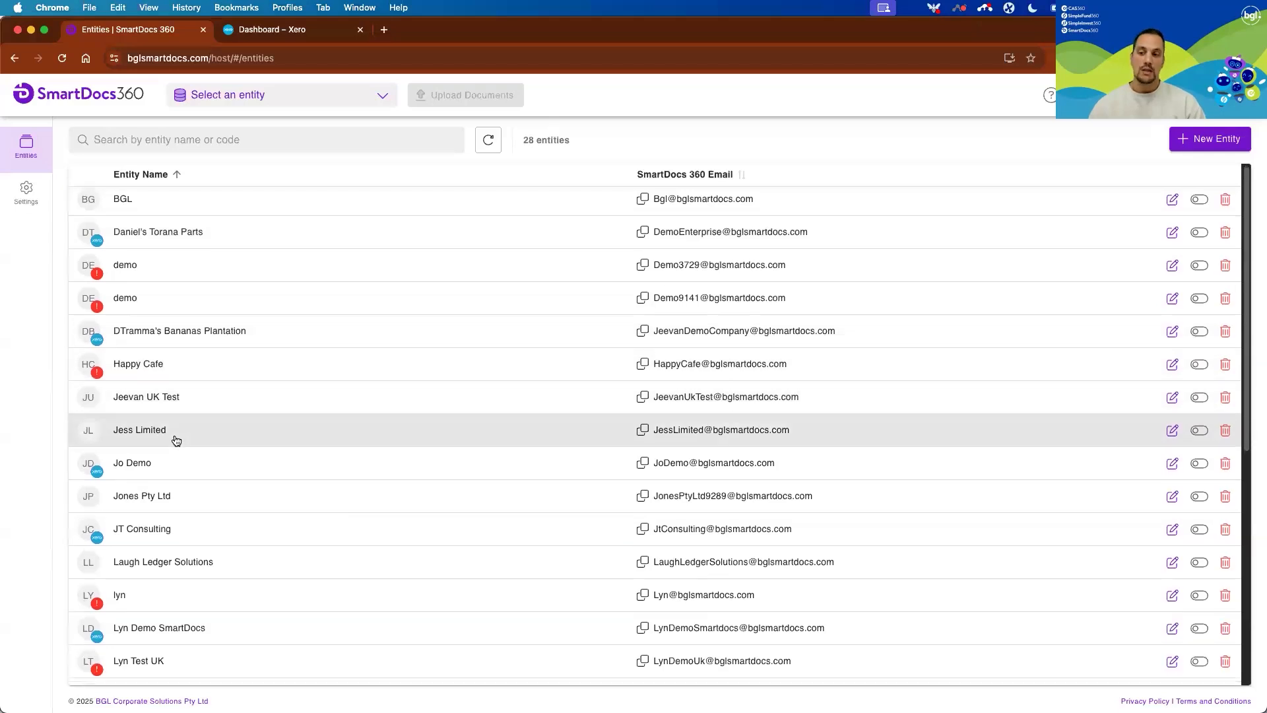
scroll(410, 433, down, 1)
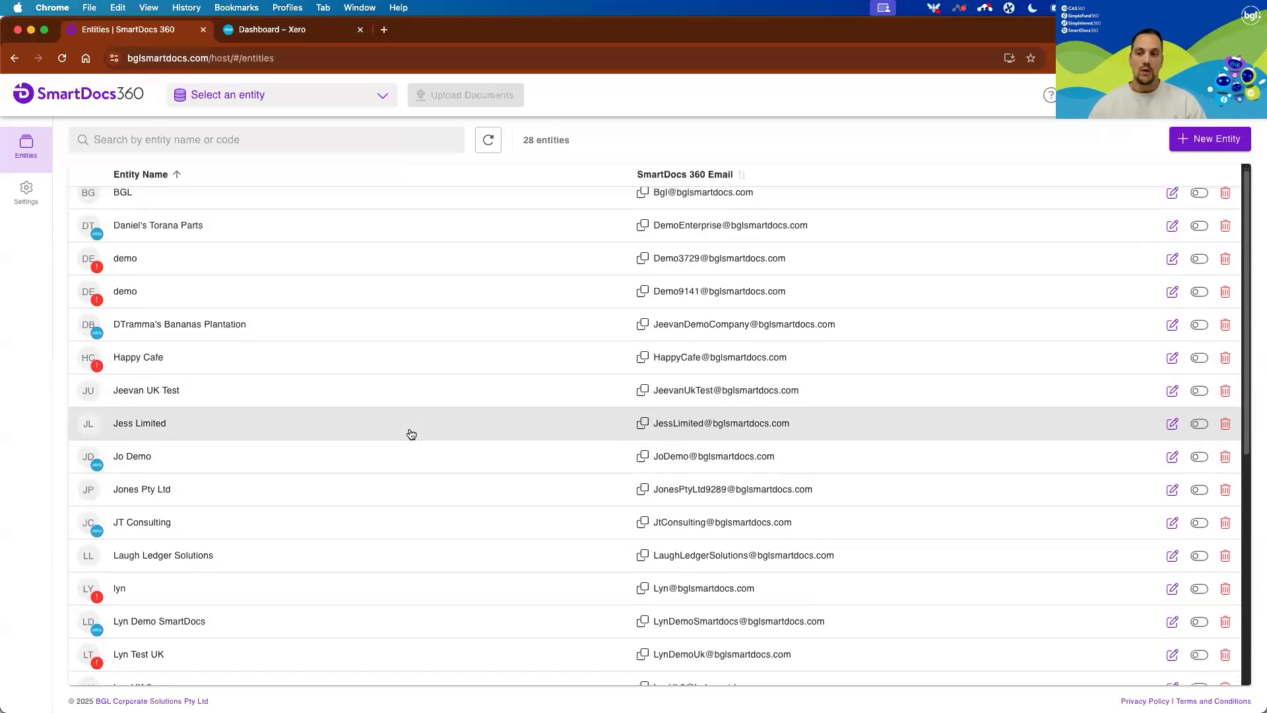
scroll(328, 441, down, 3)
scroll(332, 442, up, 3)
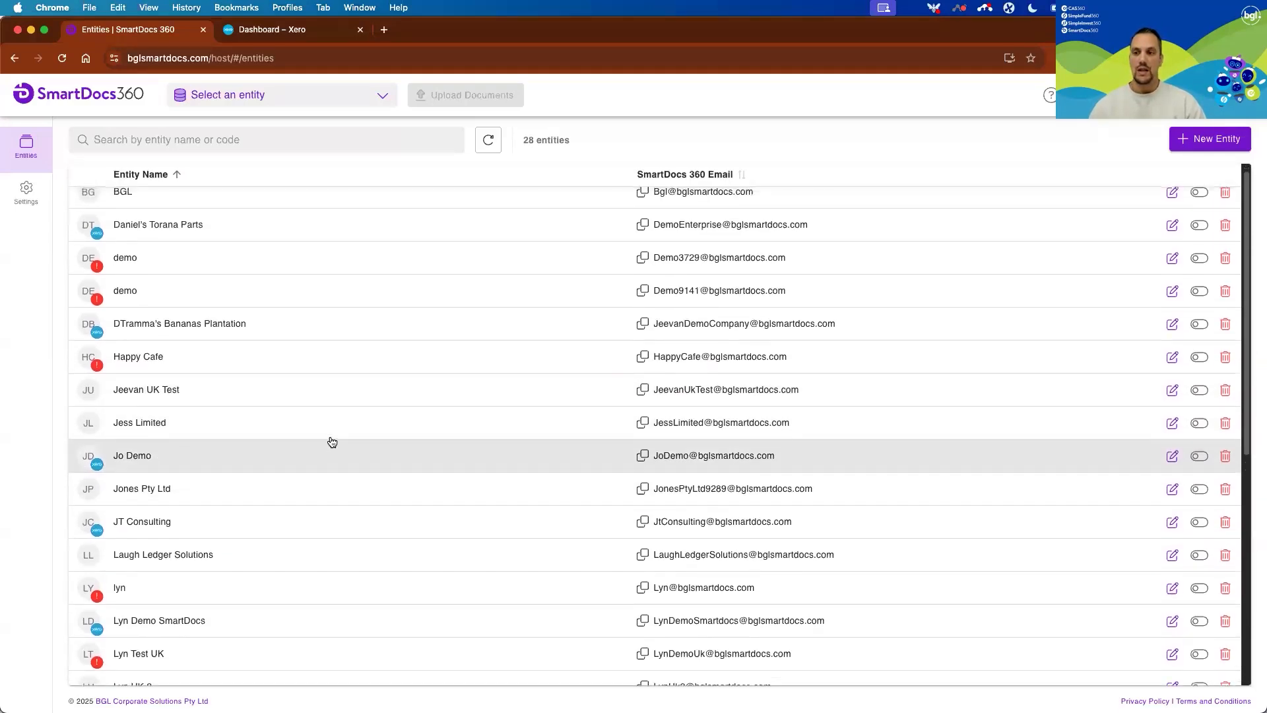
scroll(332, 442, up, 1)
scroll(321, 453, down, 10)
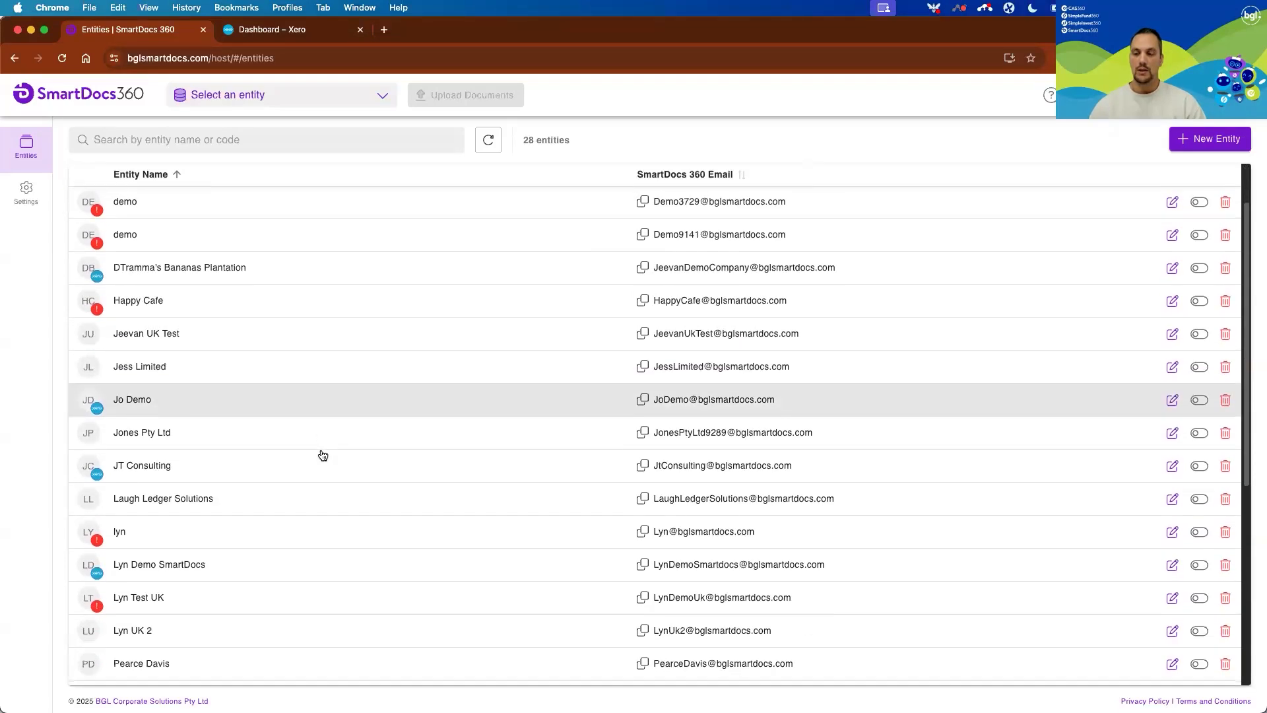
scroll(323, 455, down, 4)
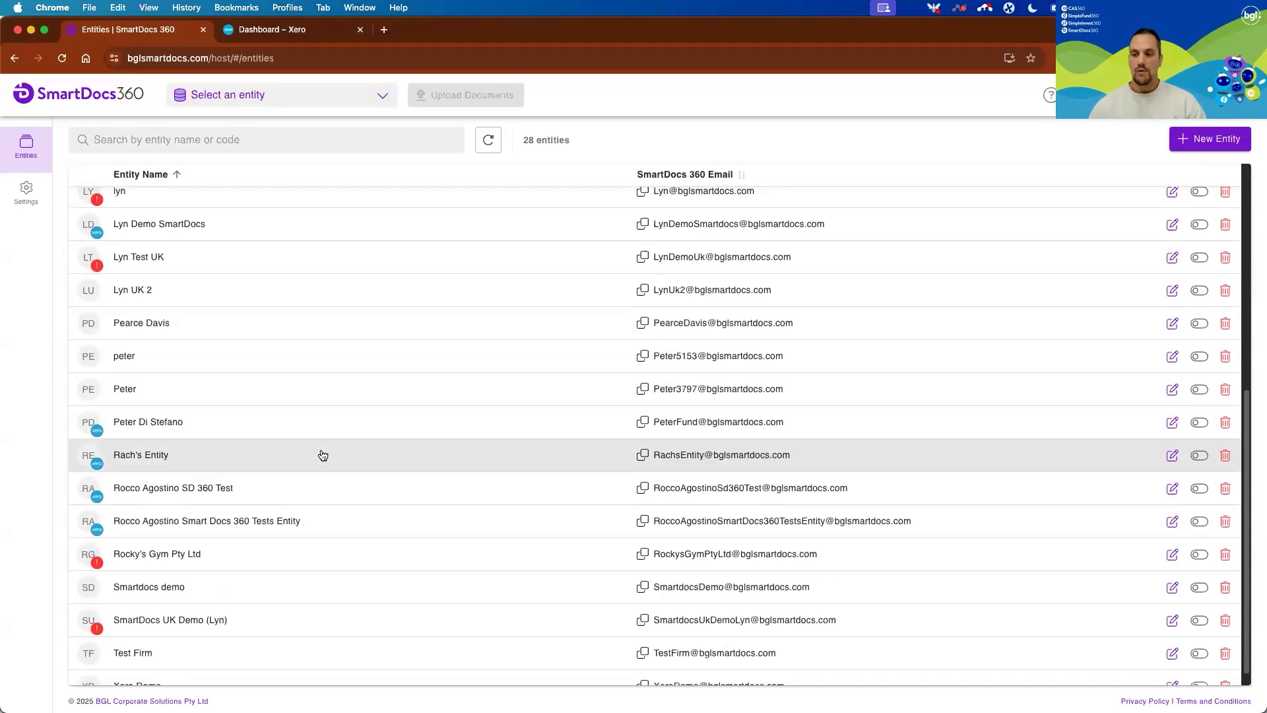
scroll(323, 455, down, 1)
scroll(323, 456, up, 15)
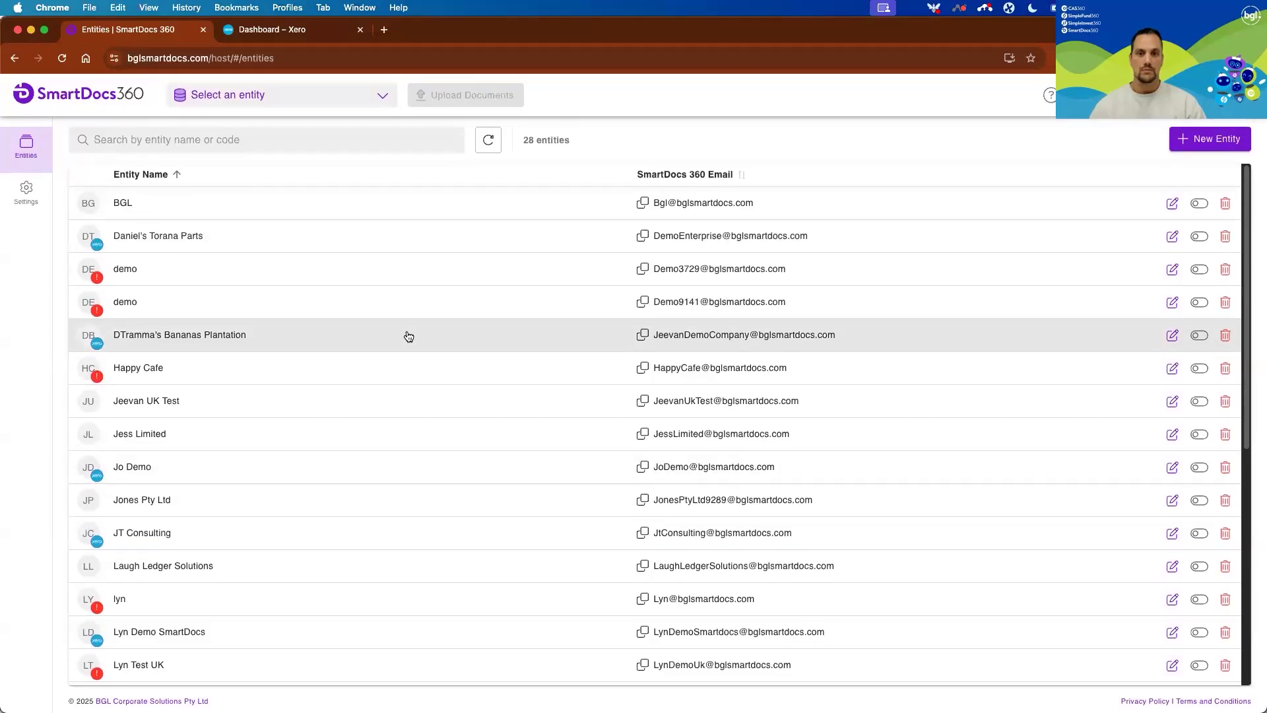
Open the JT Consulting entity's documents and review the document upload options, closing them without uploading anything.
click(355, 528)
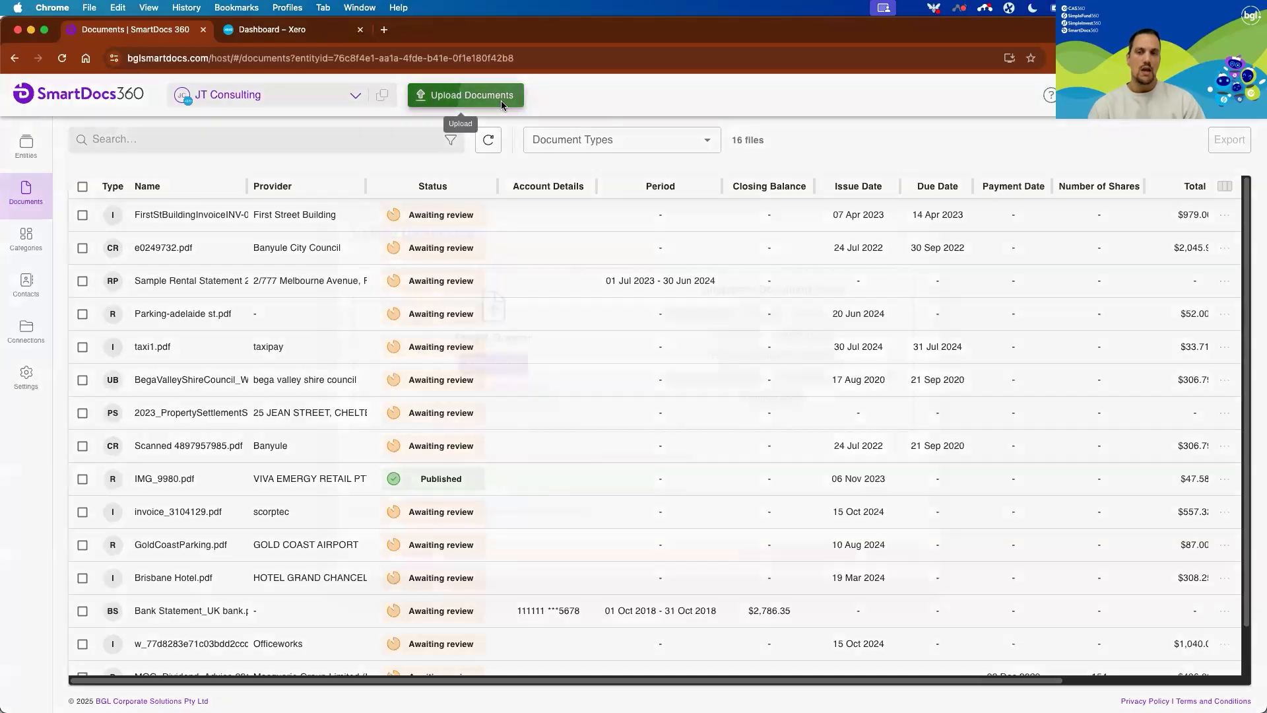
click(501, 100)
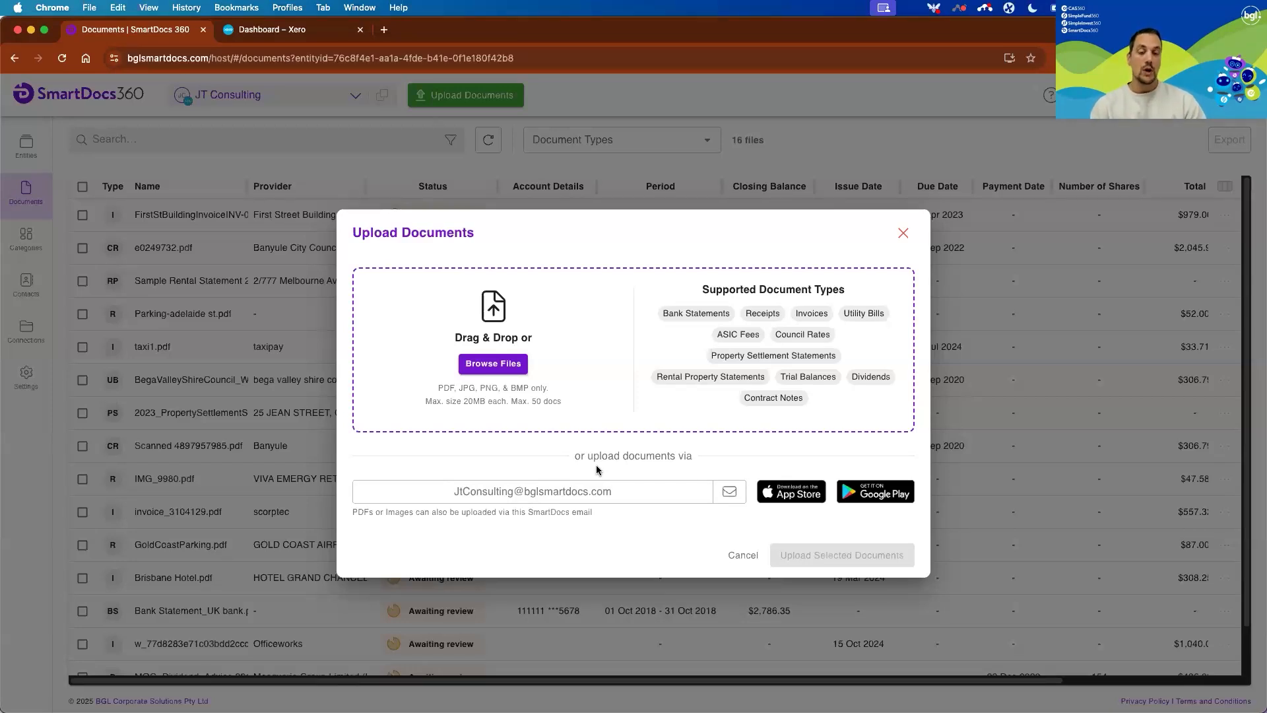
click(740, 558)
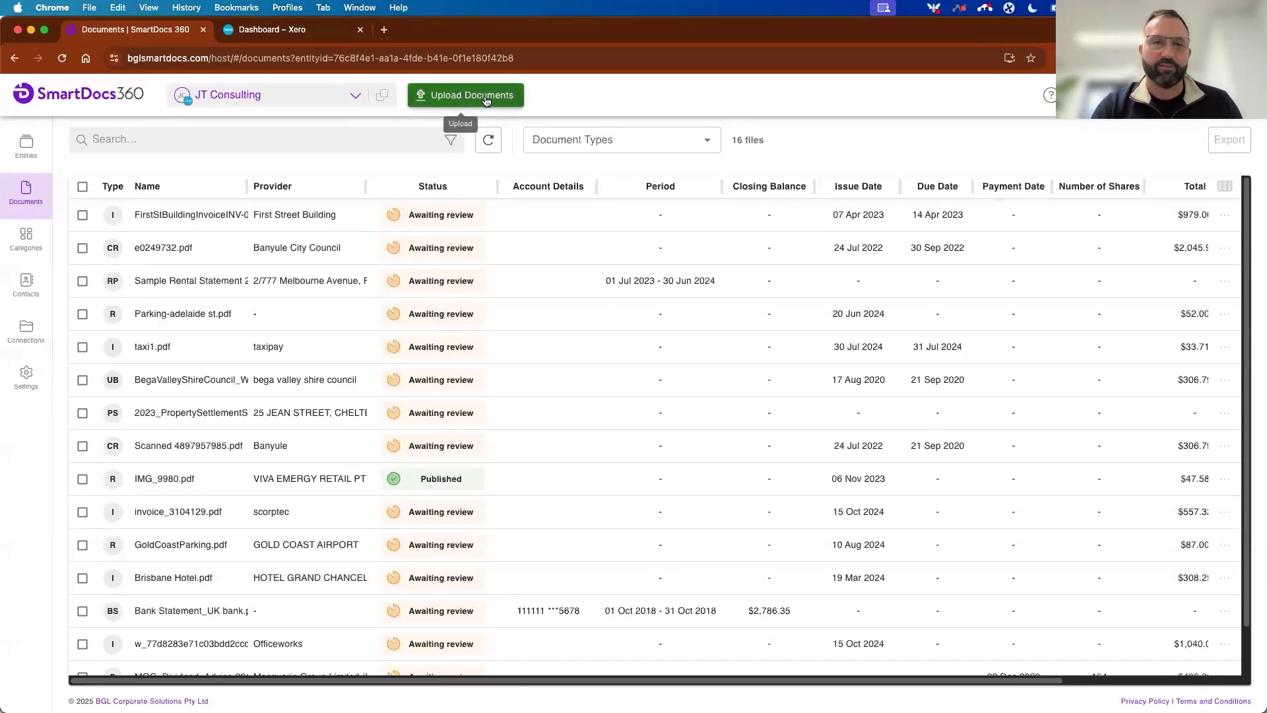
mouse_move(470, 278)
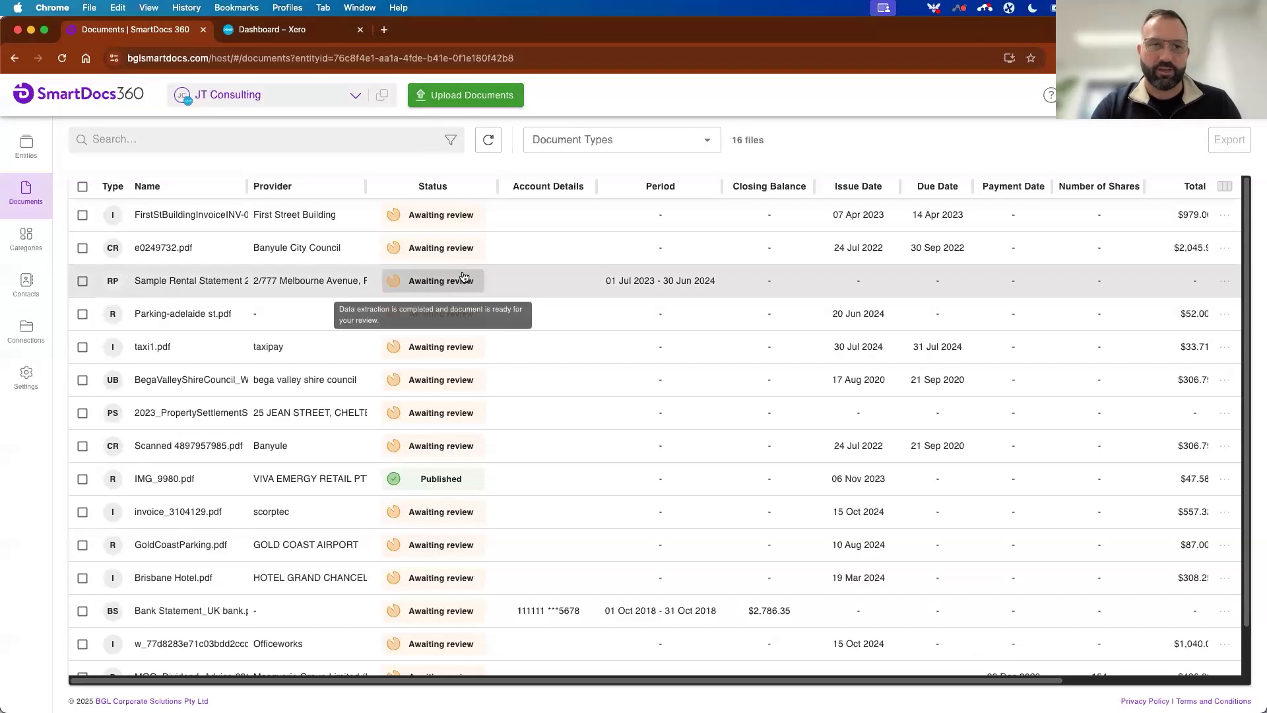
Go back to the entities overview and open the user list from the settings.
click(26, 146)
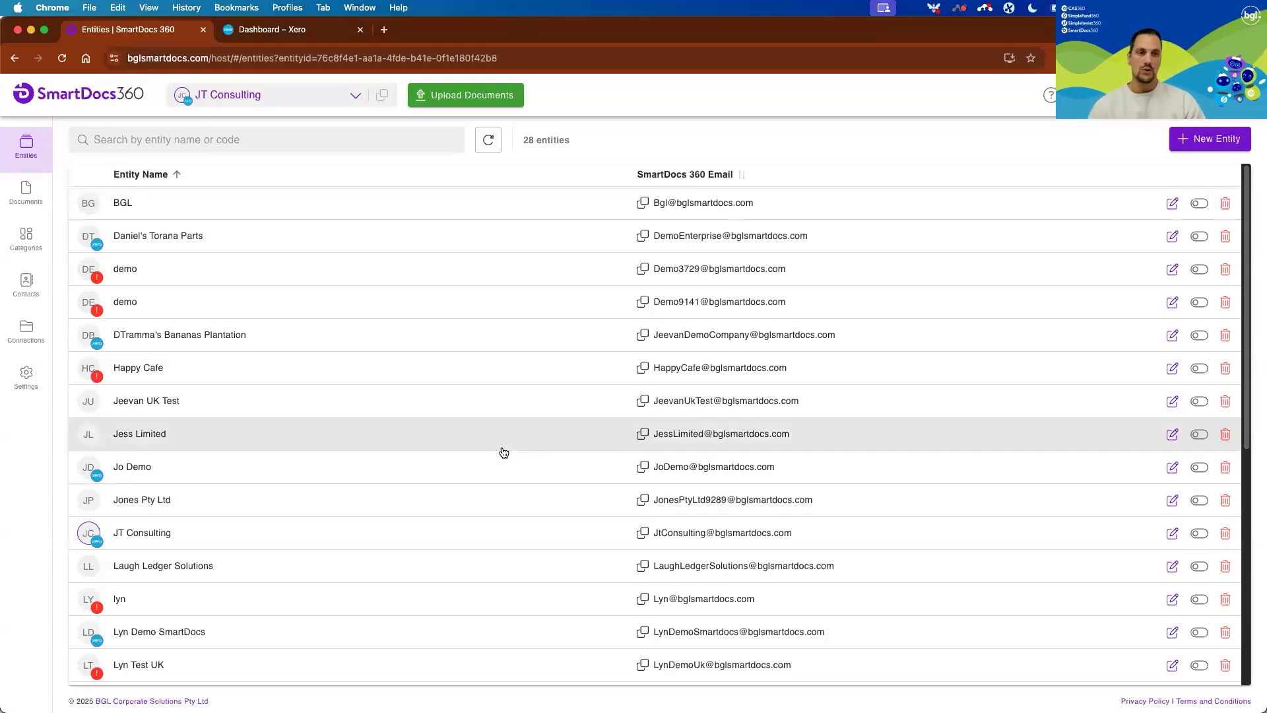
click(33, 376)
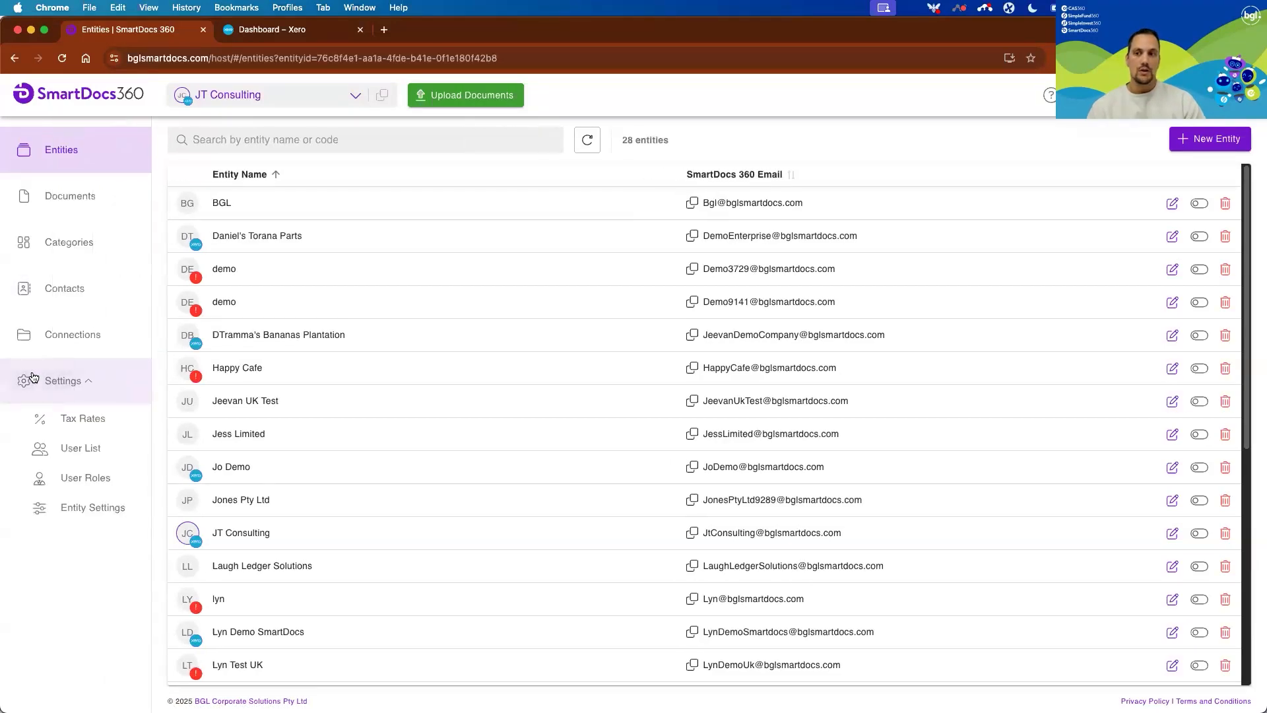
click(81, 448)
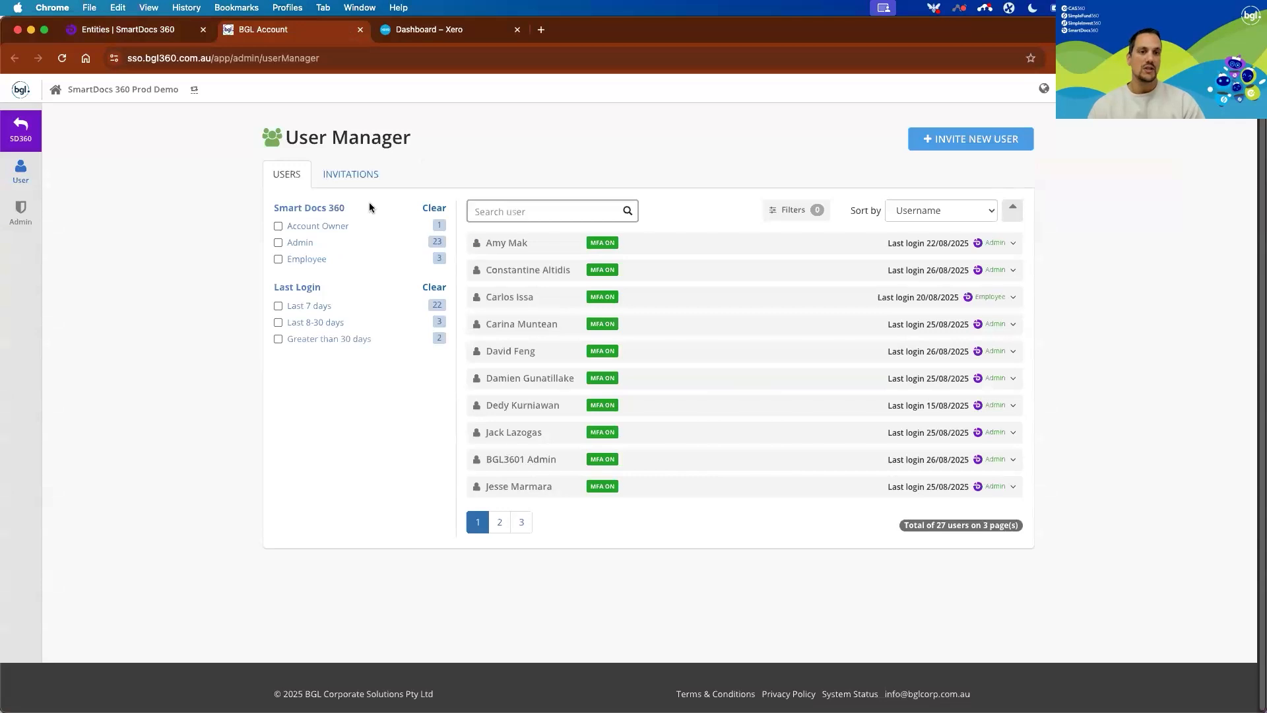
Start a new user invitation, view the available SmartDocs 360 roles, and close the account page without inviting anyone.
click(960, 140)
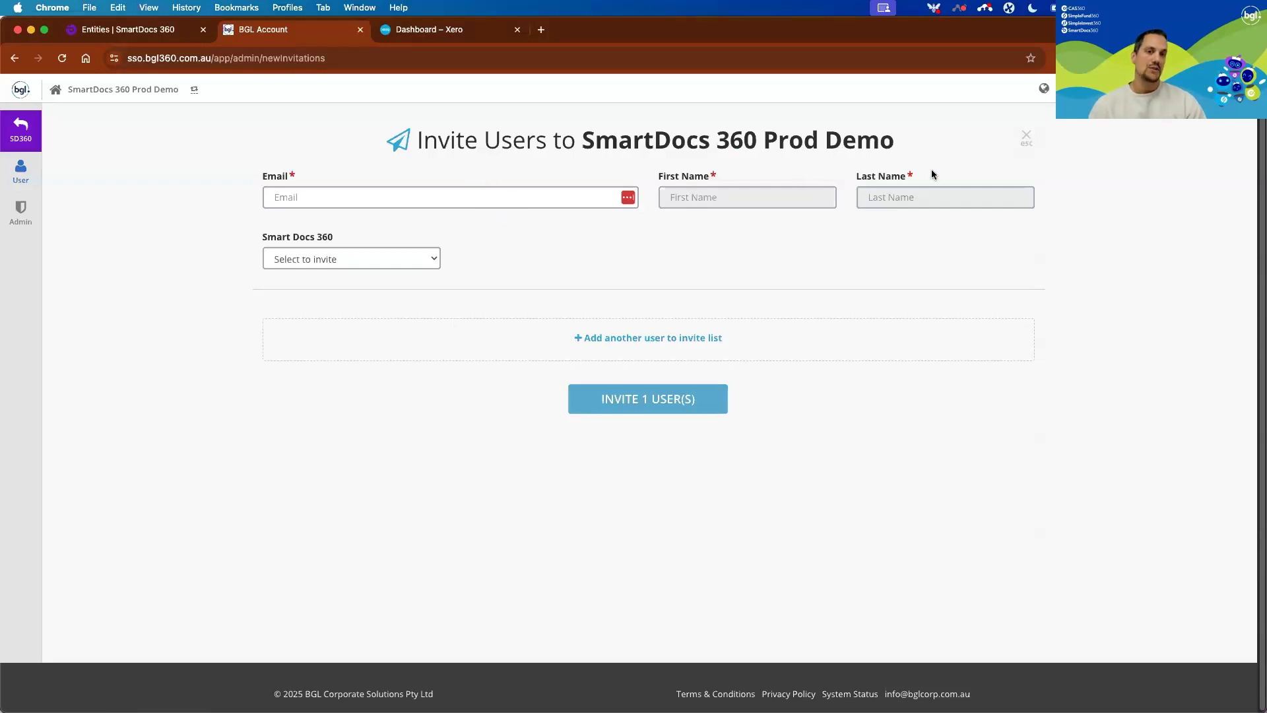
click(424, 261)
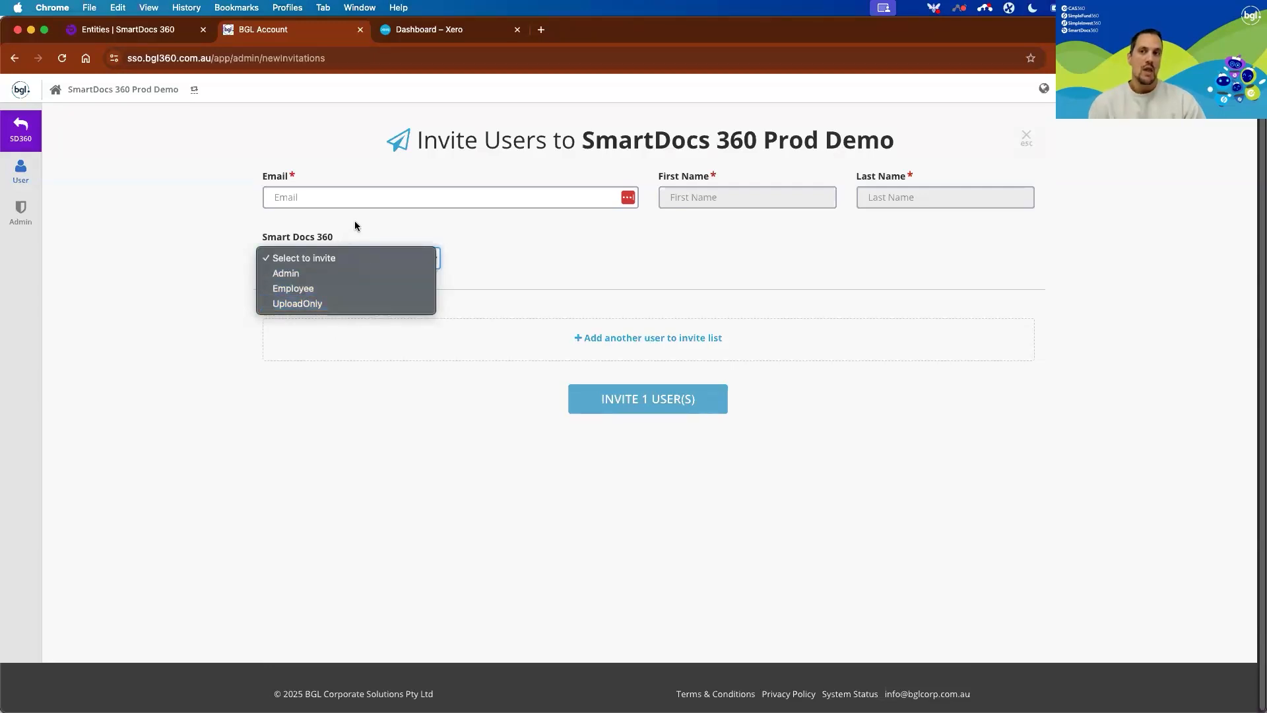
click(217, 140)
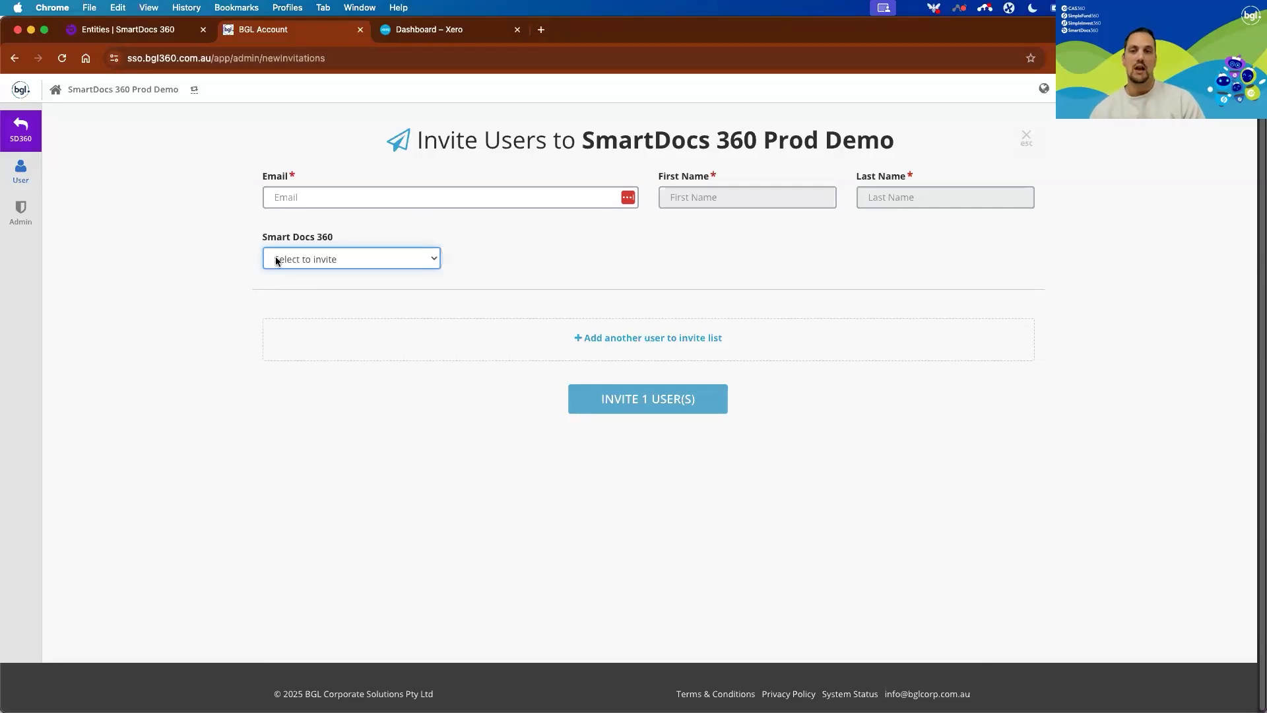
scroll(136, 230, up, 1)
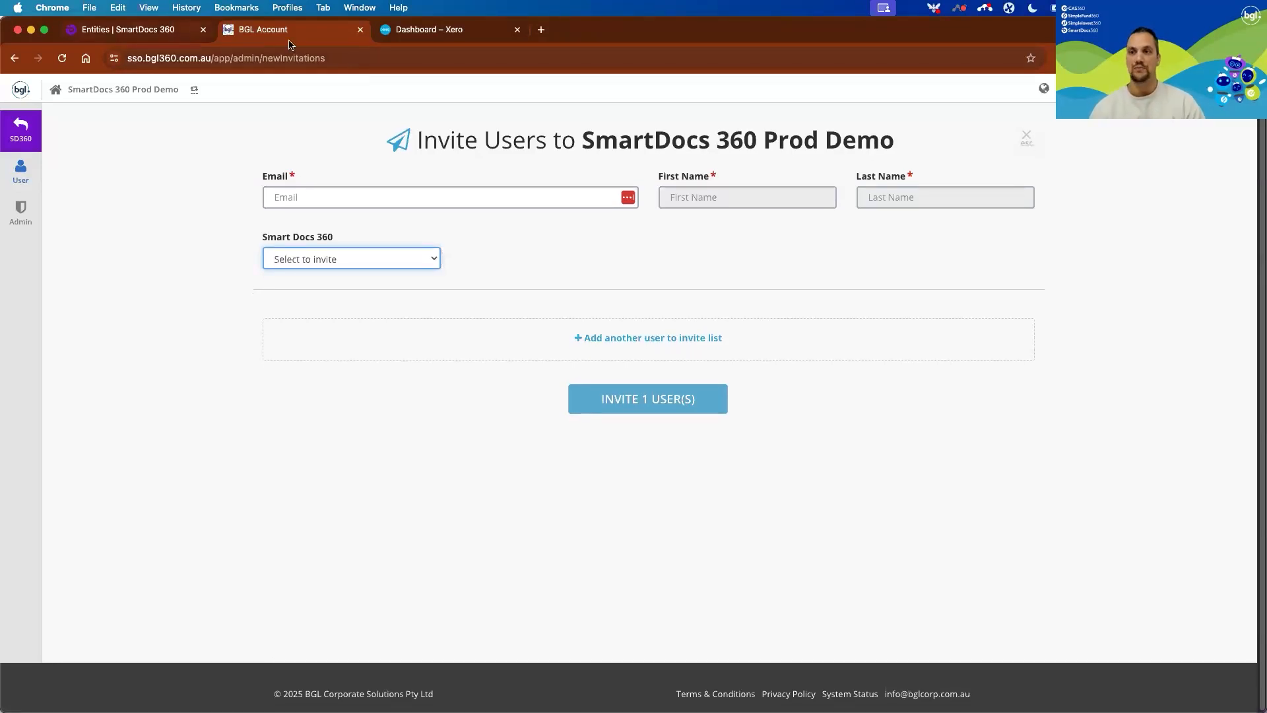
click(359, 30)
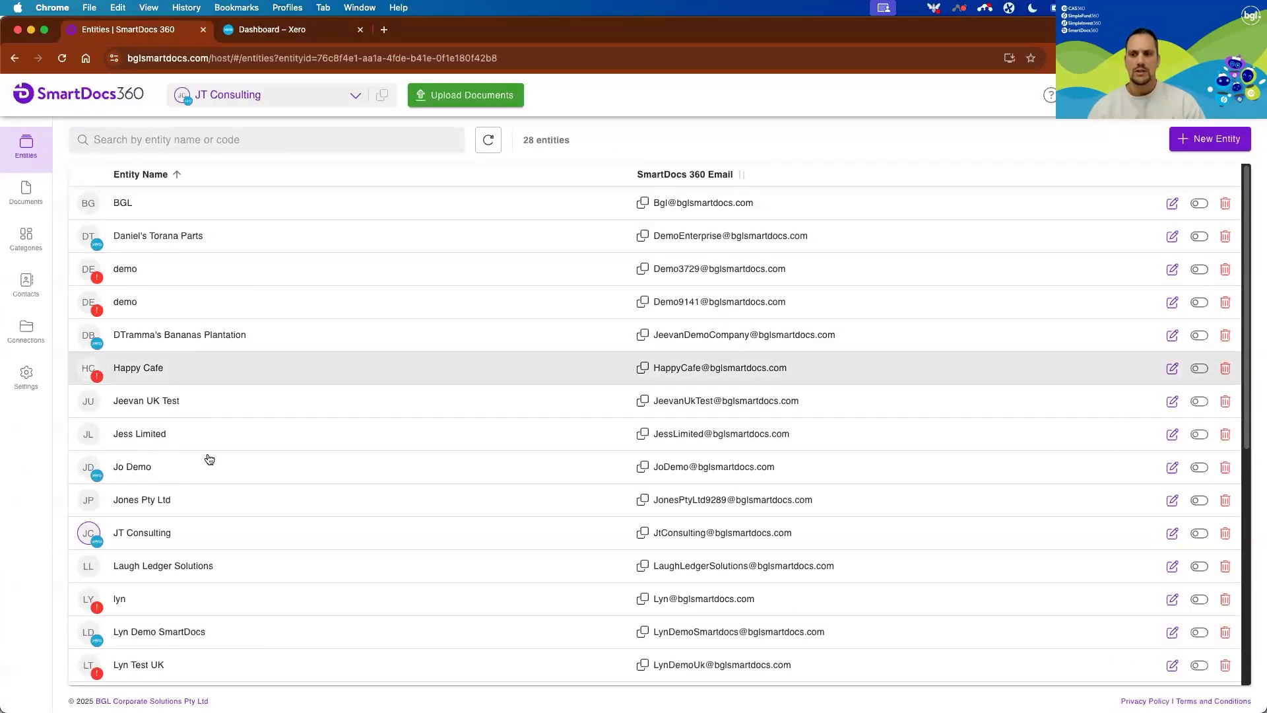
Reopen the JT Consulting entity and view its Xero connection, contacts and categories.
click(176, 534)
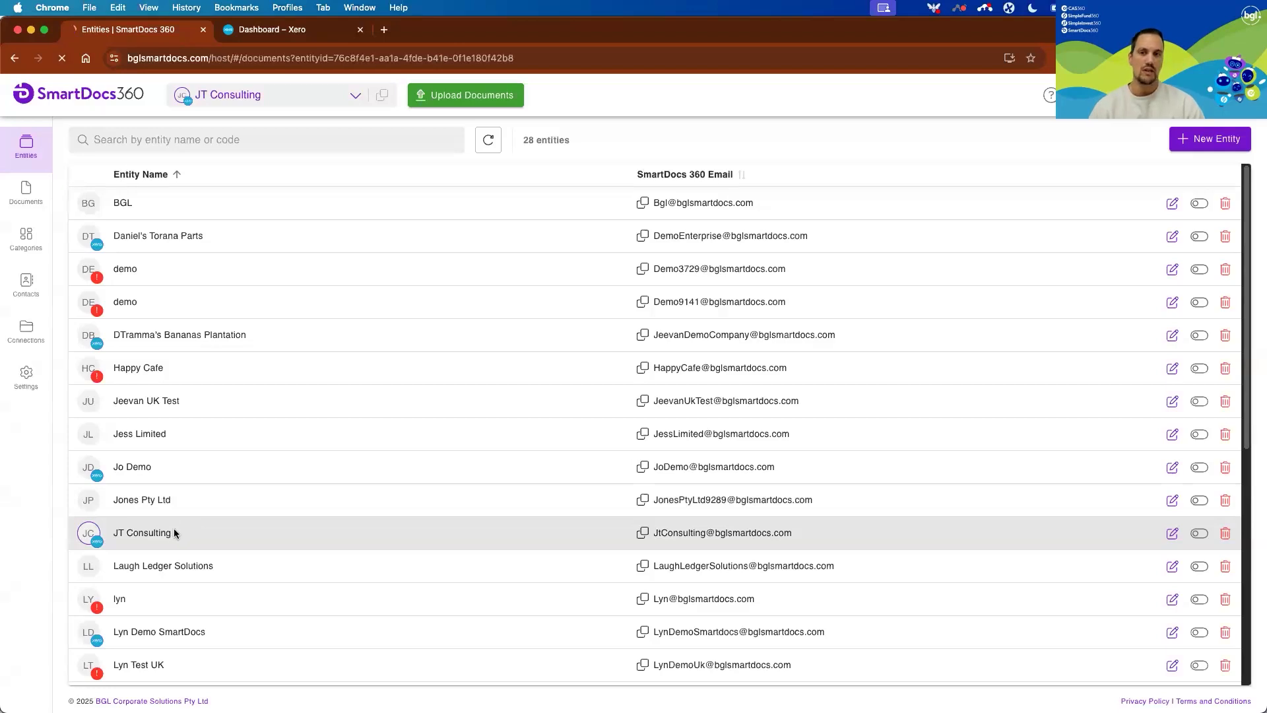
click(27, 333)
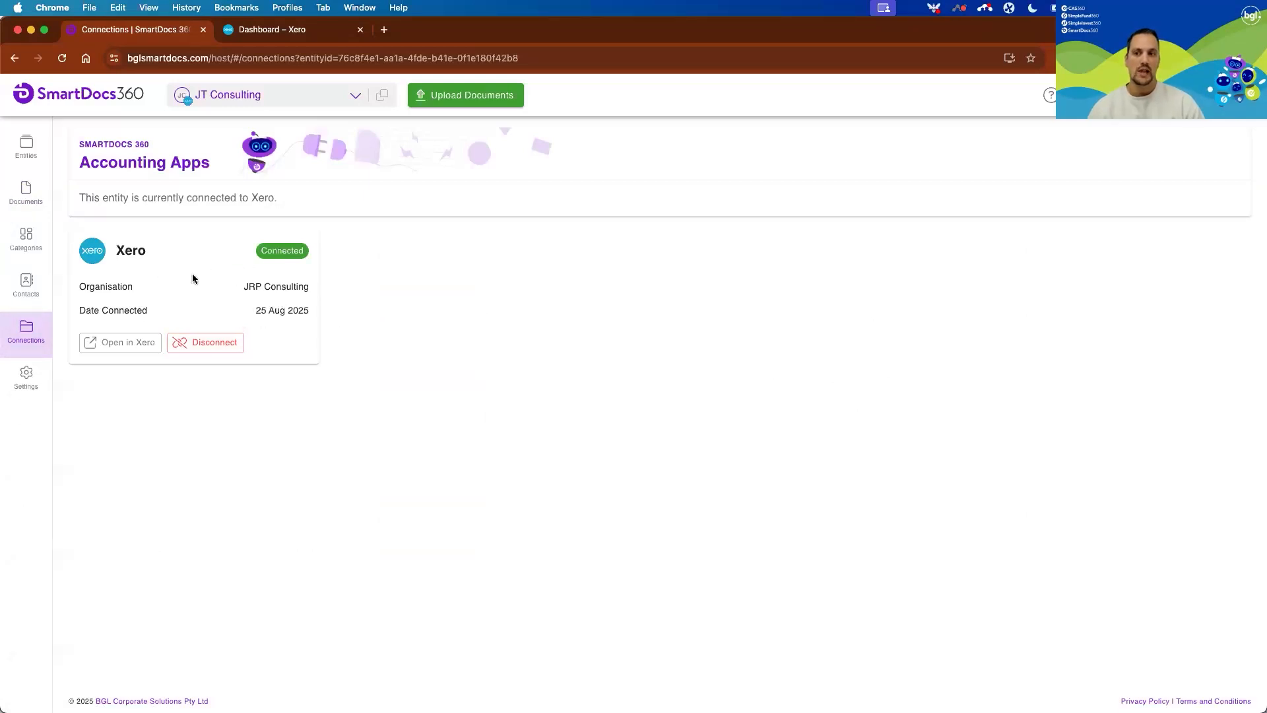
click(26, 286)
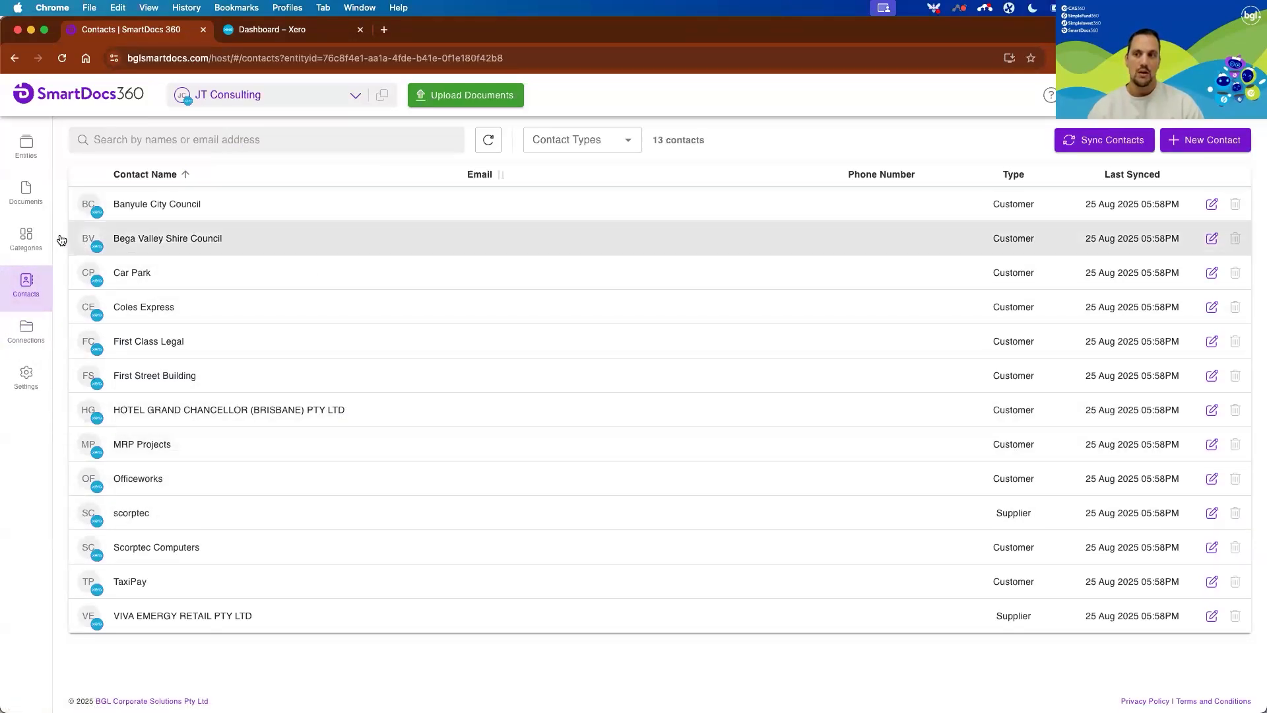
click(26, 239)
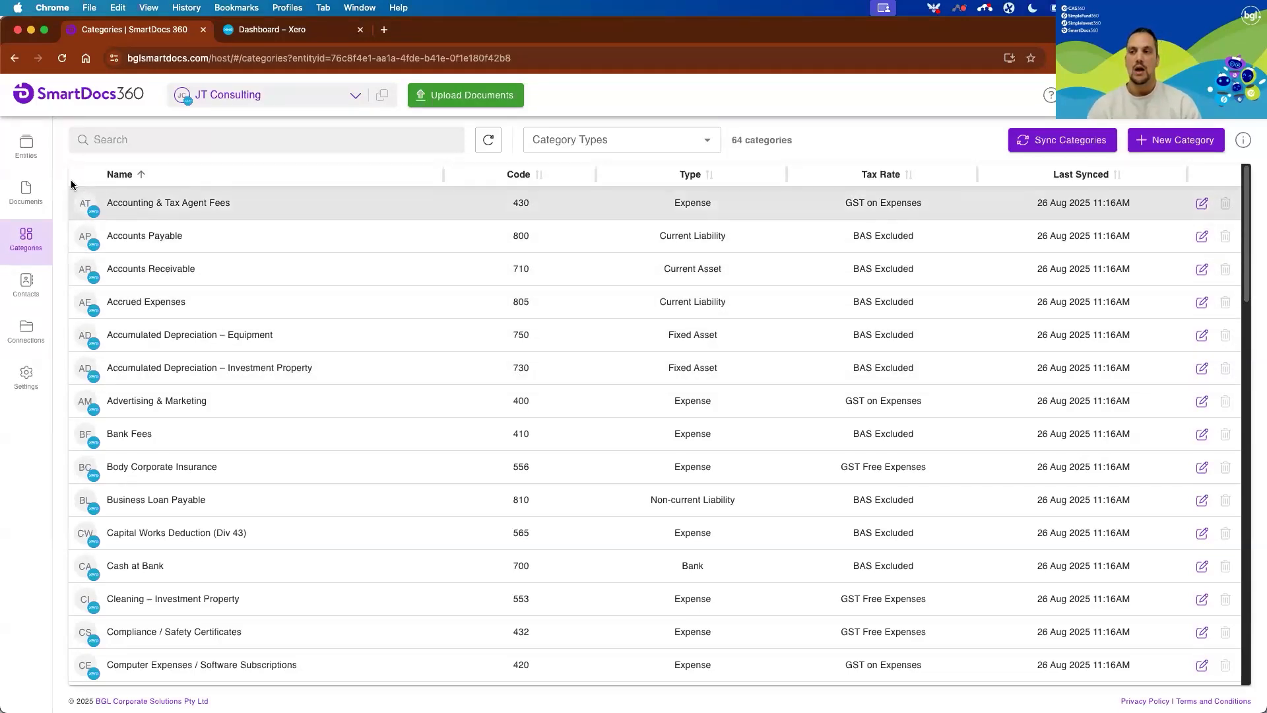
Return to JT Consulting's documents and filter them to the Bank Statements document type.
click(40, 189)
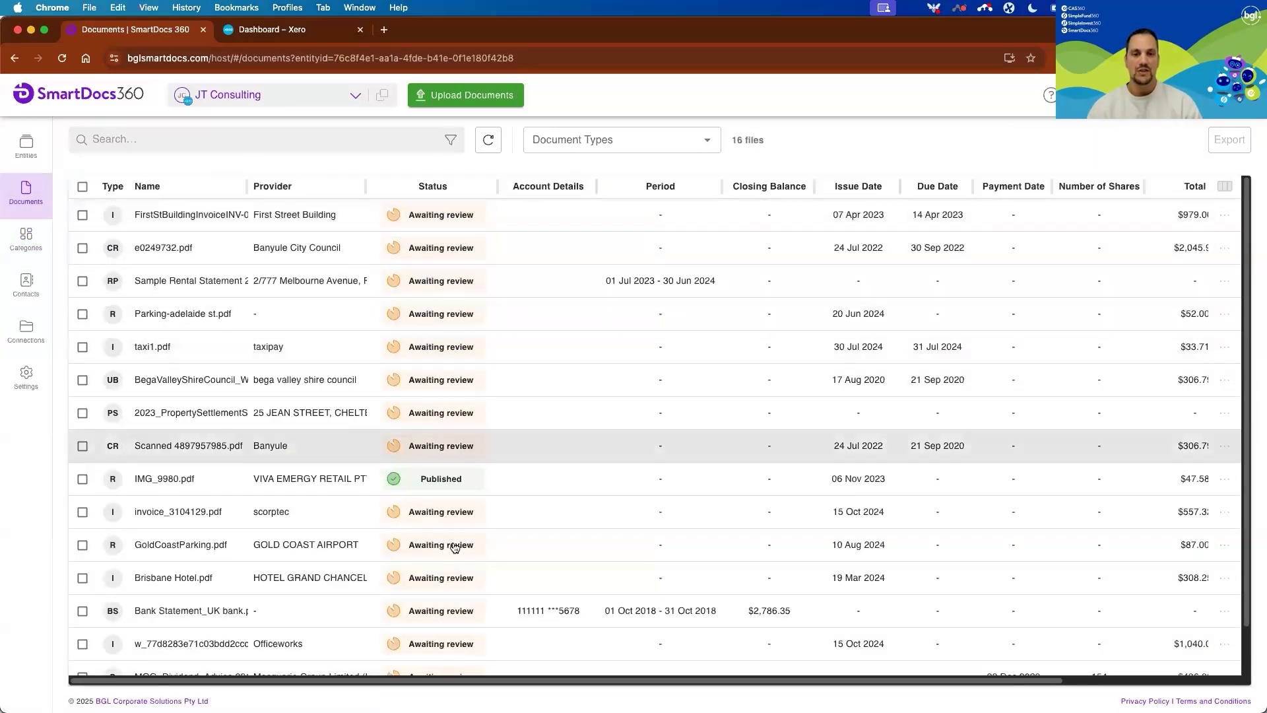
scroll(455, 547, down, 1)
scroll(455, 547, up, 1)
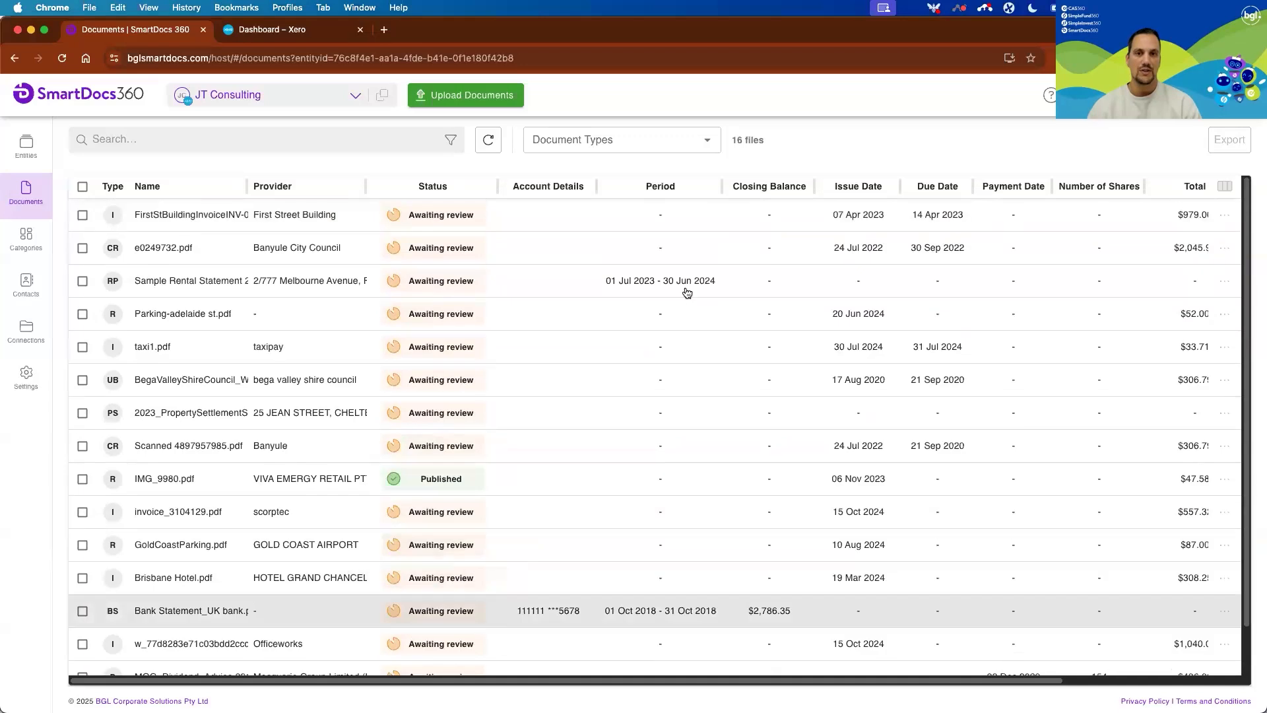
click(707, 139)
click(627, 175)
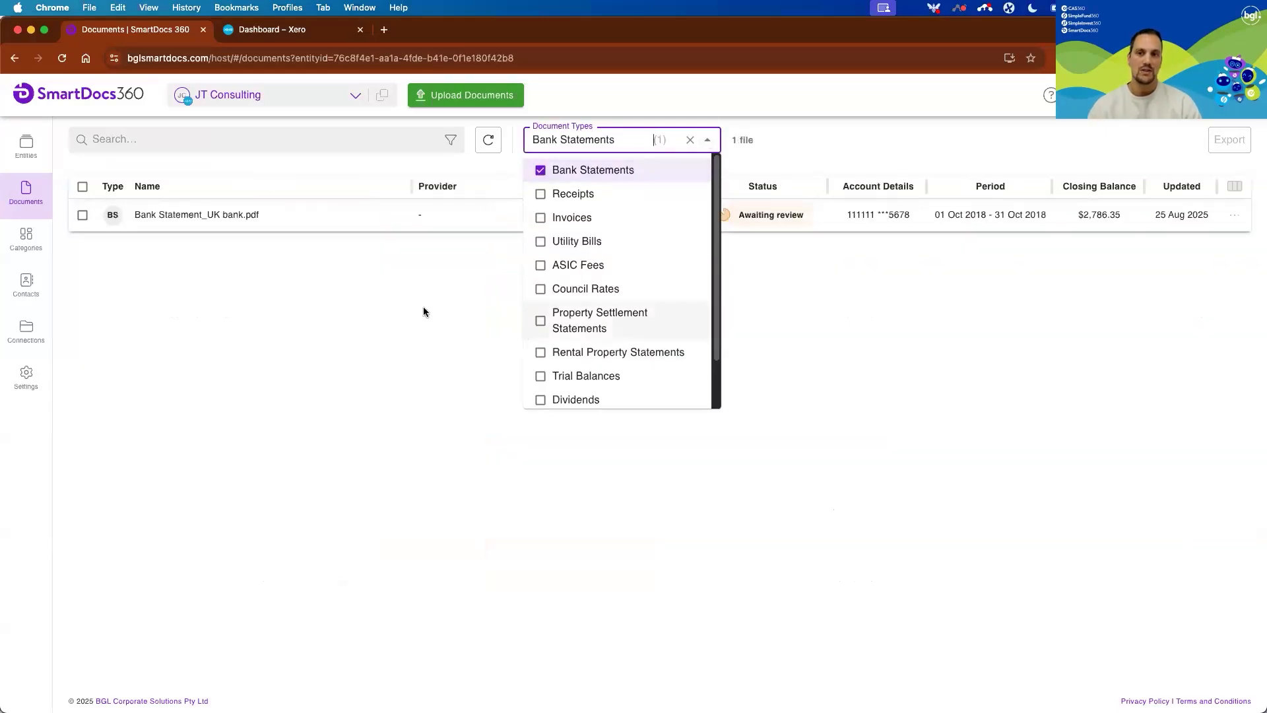
click(423, 307)
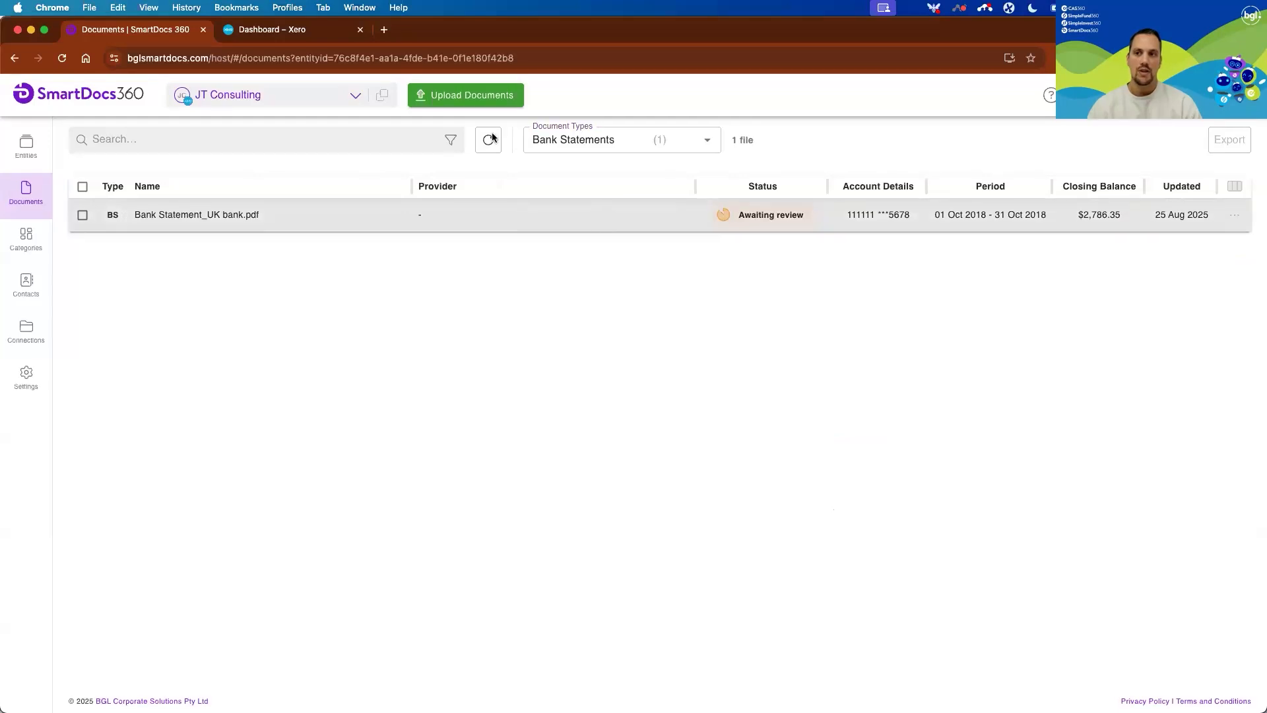
Upload "MACQUARIE Bank Statement - Cash Management Account - 23.pdf" from the Bank Statements folder to JT Consulting.
click(462, 99)
click(517, 362)
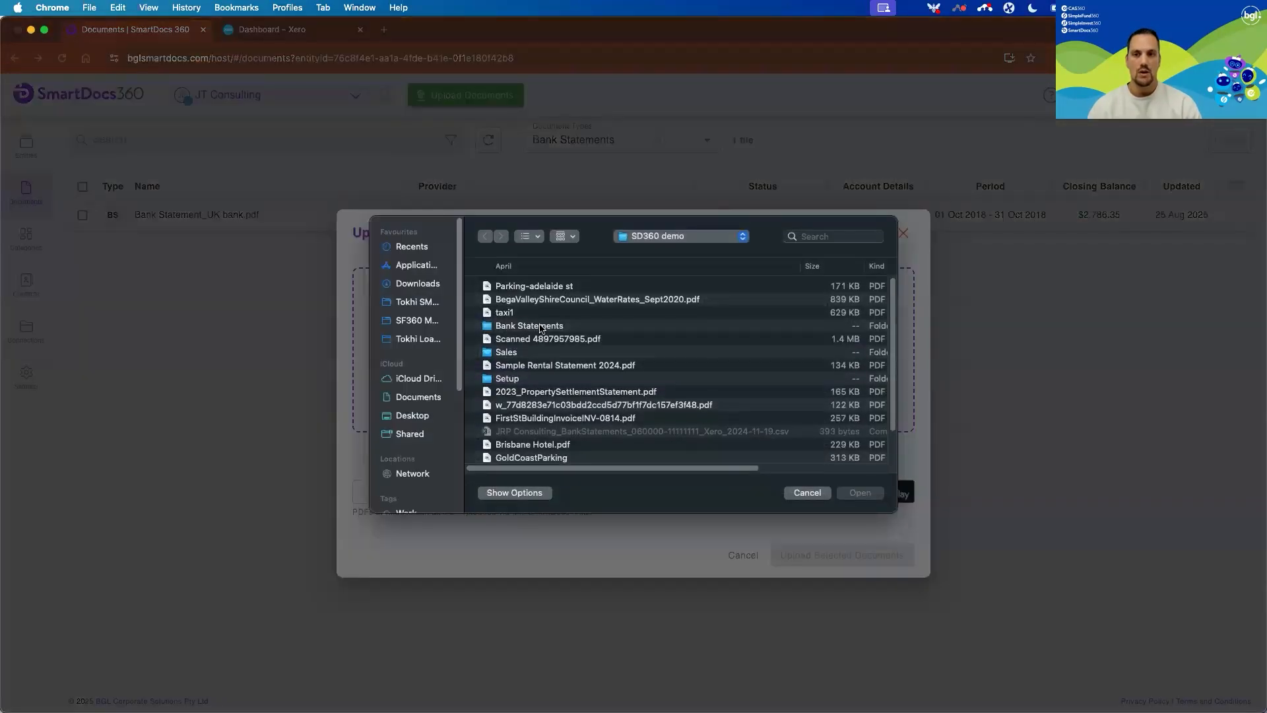
double_click(540, 327)
double_click(576, 288)
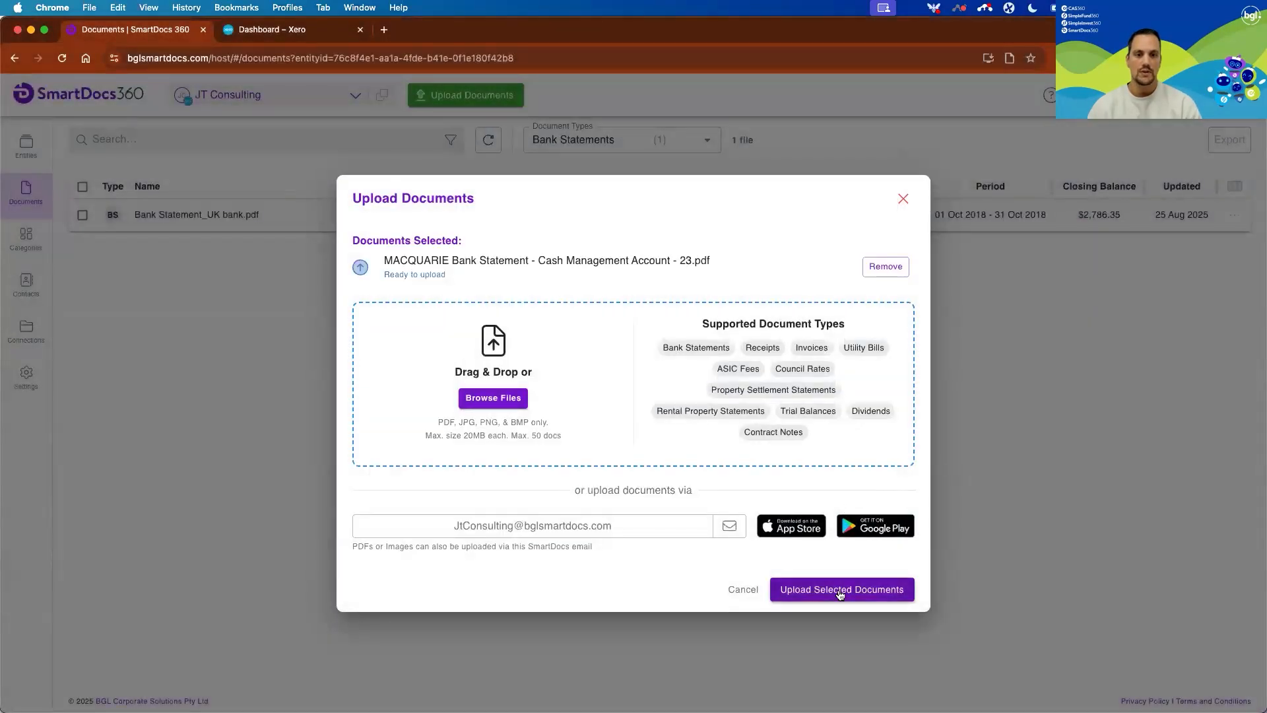
click(840, 593)
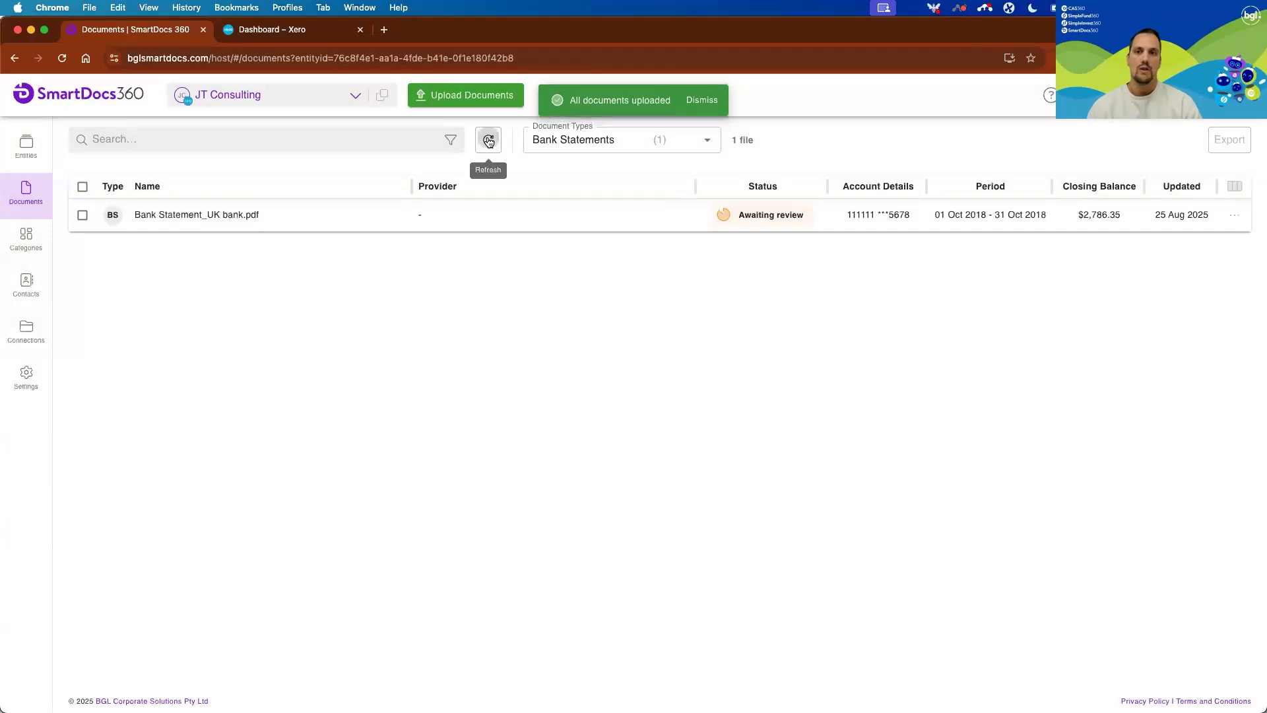
Clear the document type filter and look through JT Consulting's full document list.
click(691, 142)
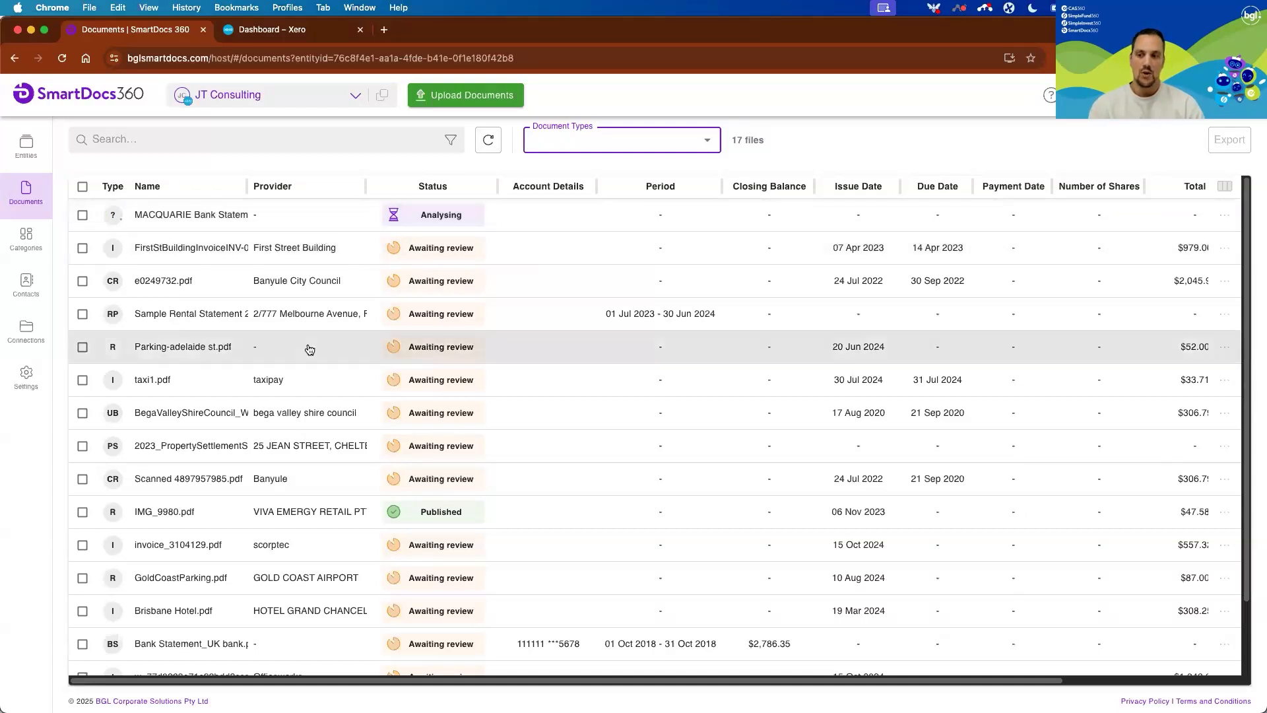
scroll(309, 351, down, 1)
scroll(308, 350, up, 1)
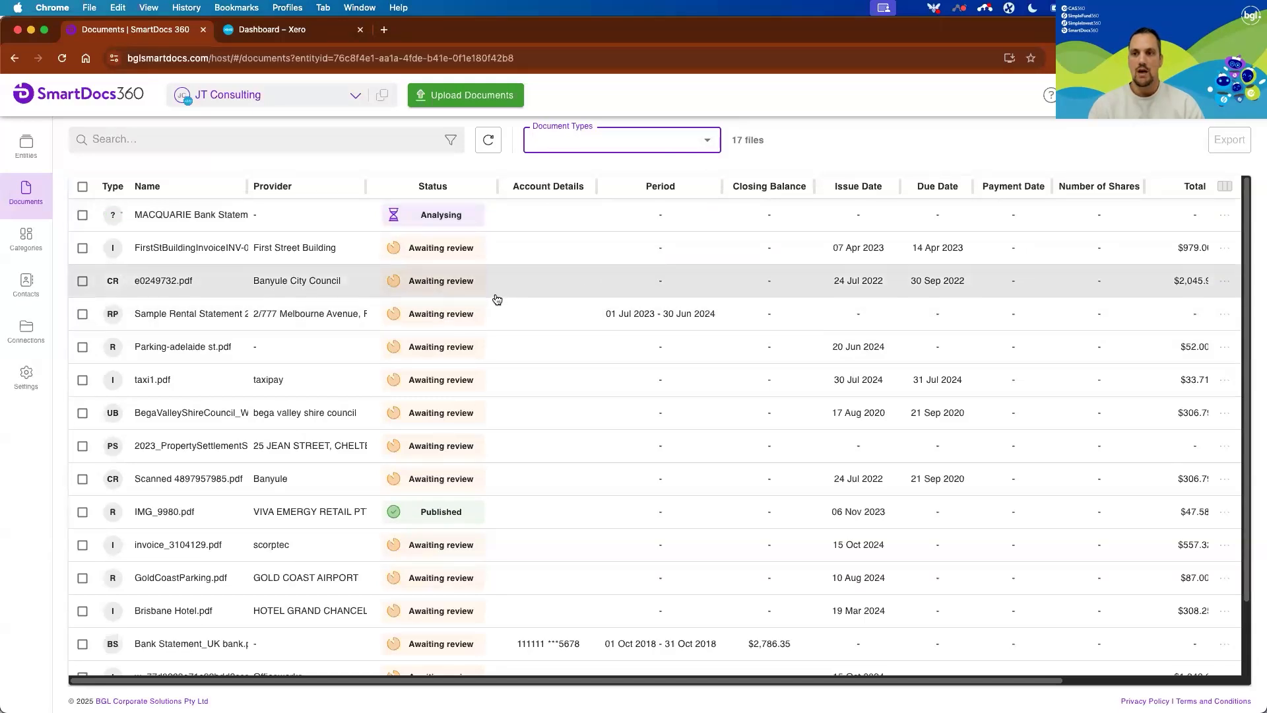
Open FirstStBuildingInvoiceINV-0814.pdf, check its extracted line items and publish the invoice to Xero as Awaiting Approval.
click(533, 250)
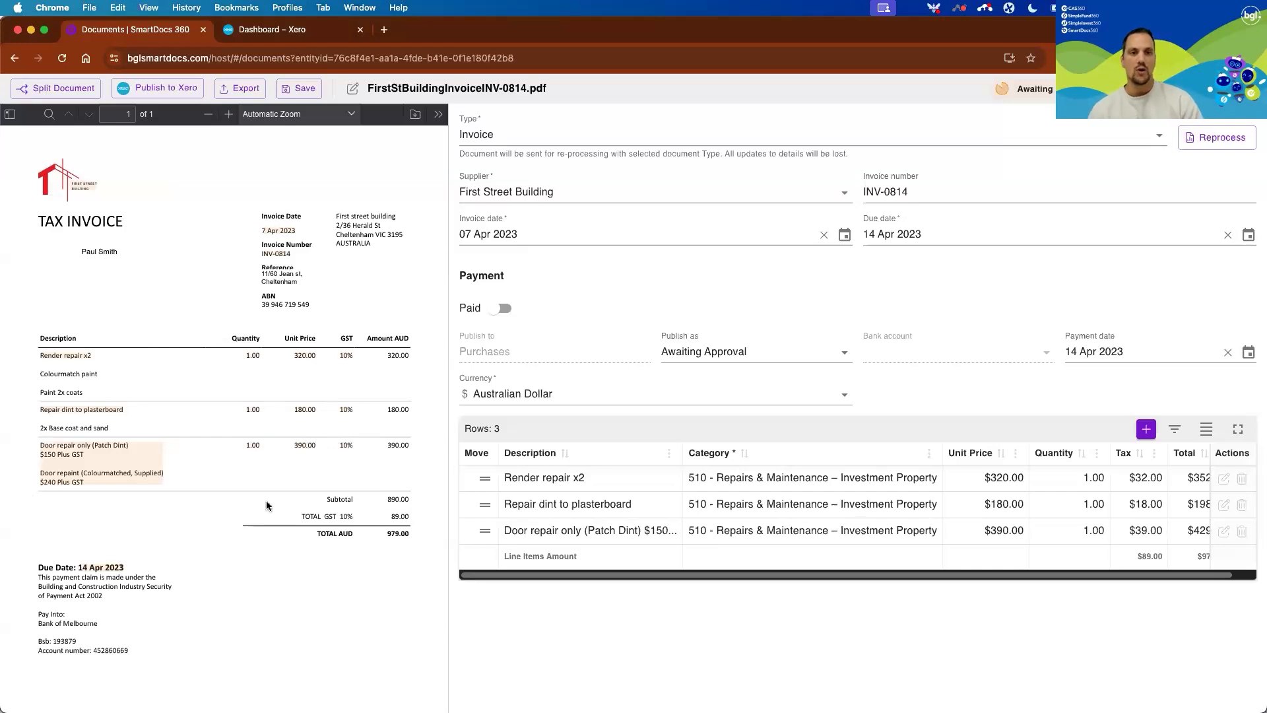
scroll(999, 502, right, 2)
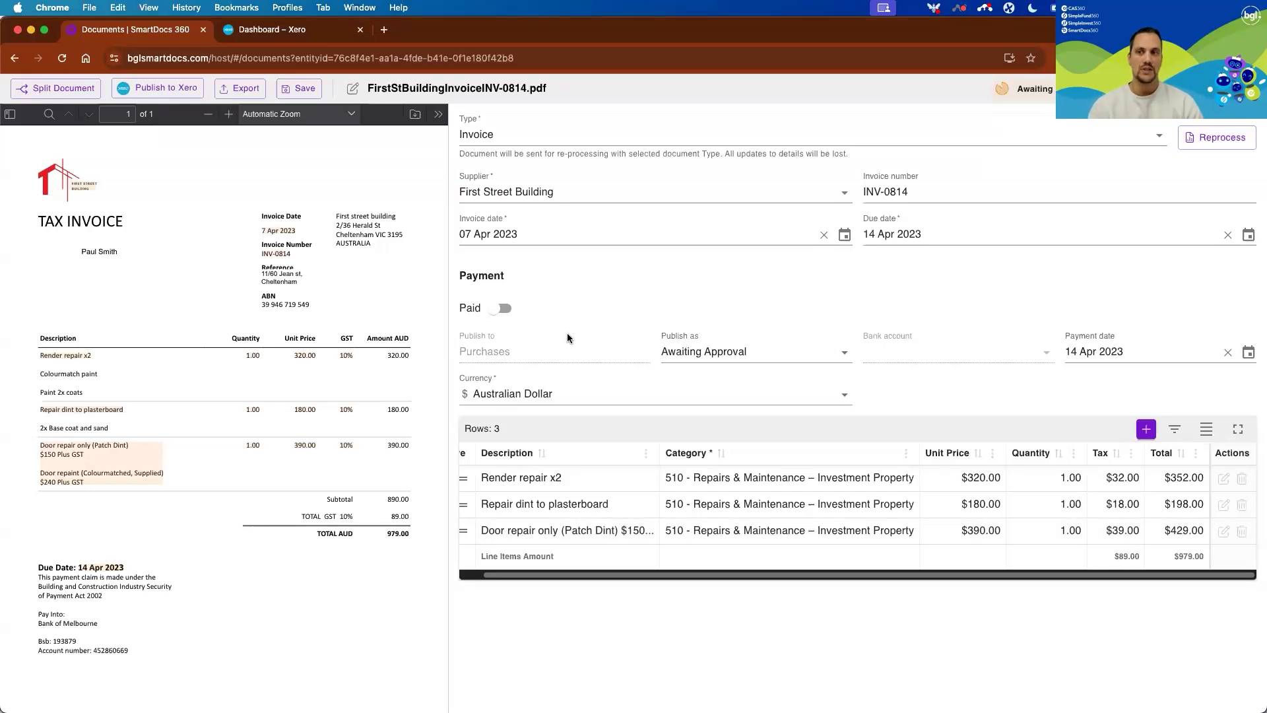
click(159, 90)
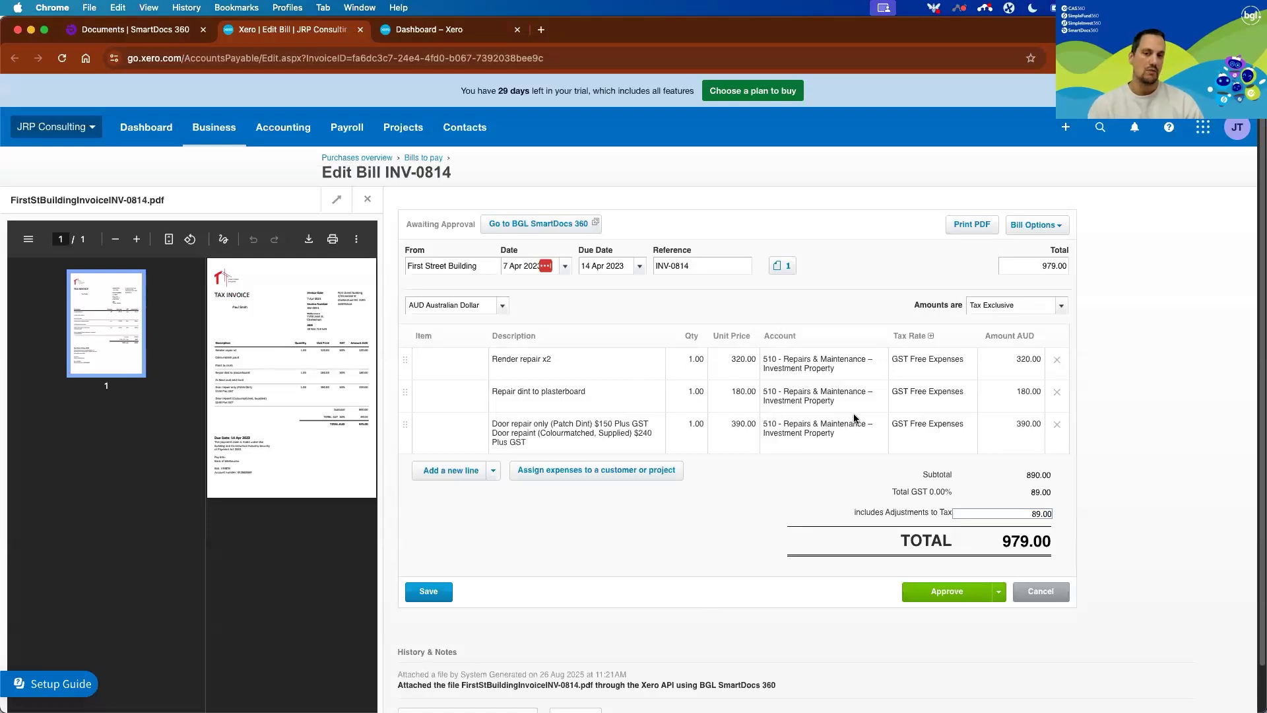
Return to SmartDocs 360, open the MACQUARIE Cash Management Account statement and examine the flagged pension payment transaction.
click(151, 36)
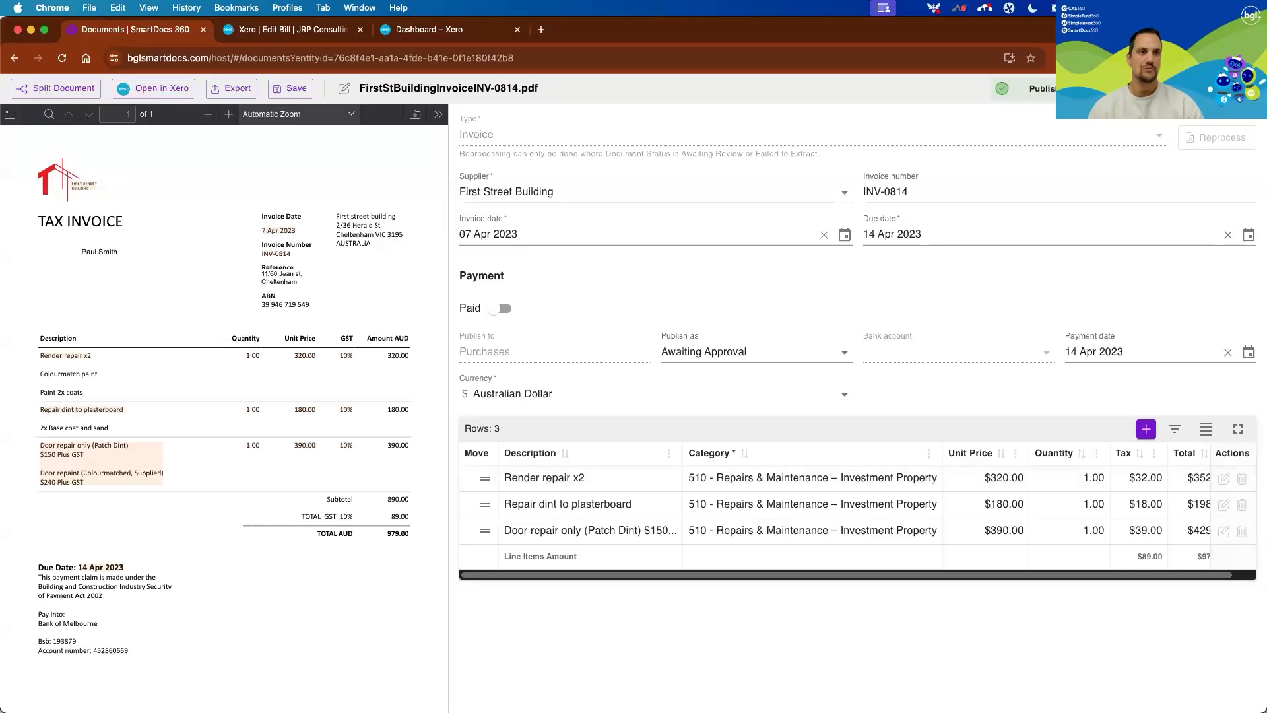
click(1243, 89)
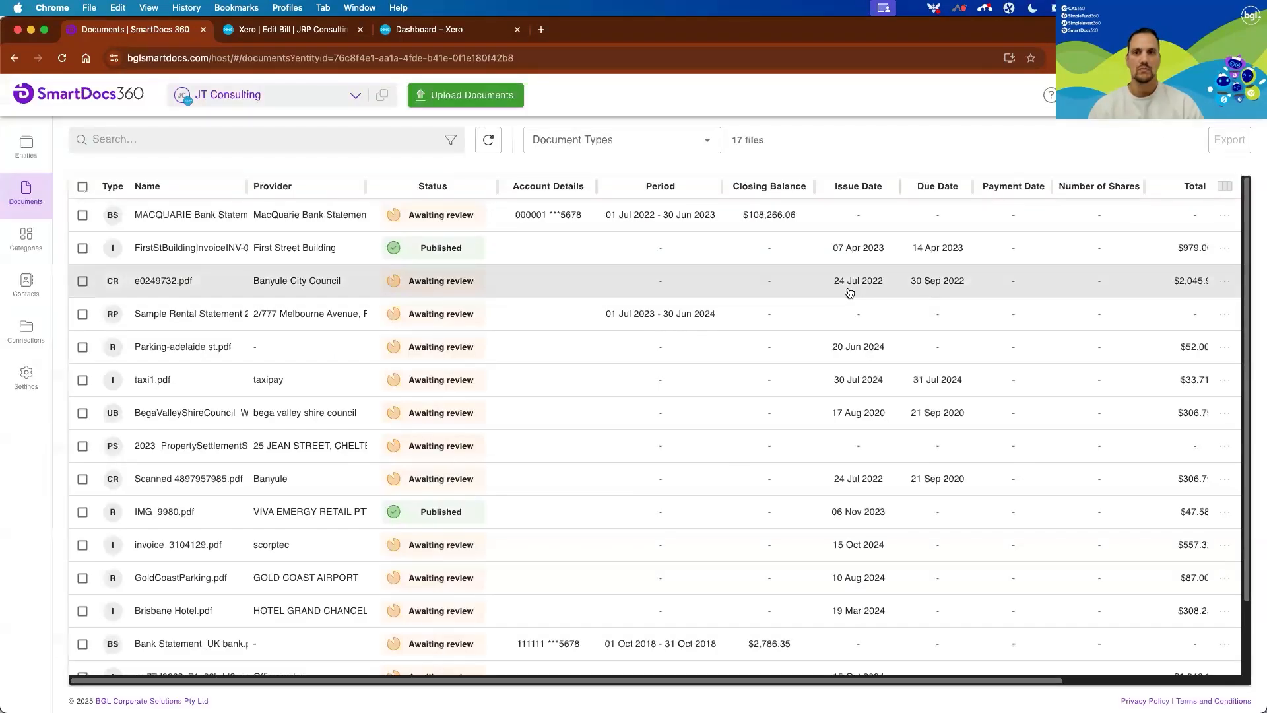
click(338, 216)
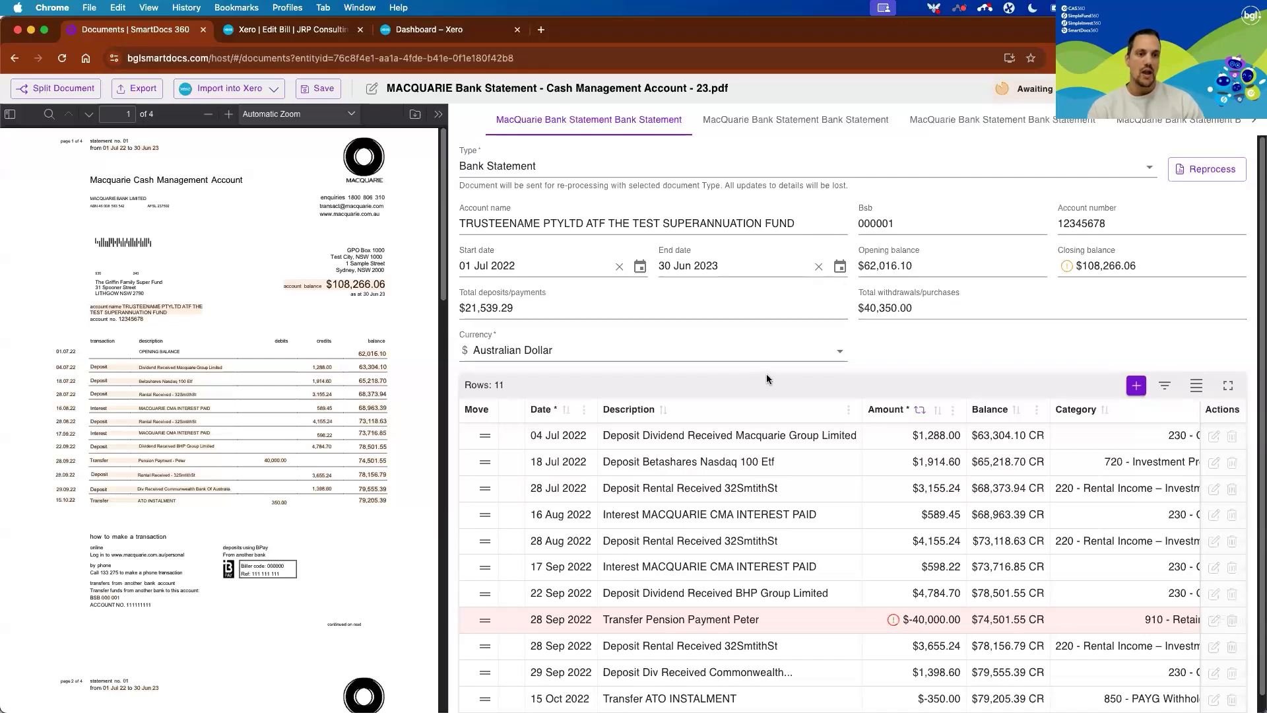
scroll(802, 551, down, 1)
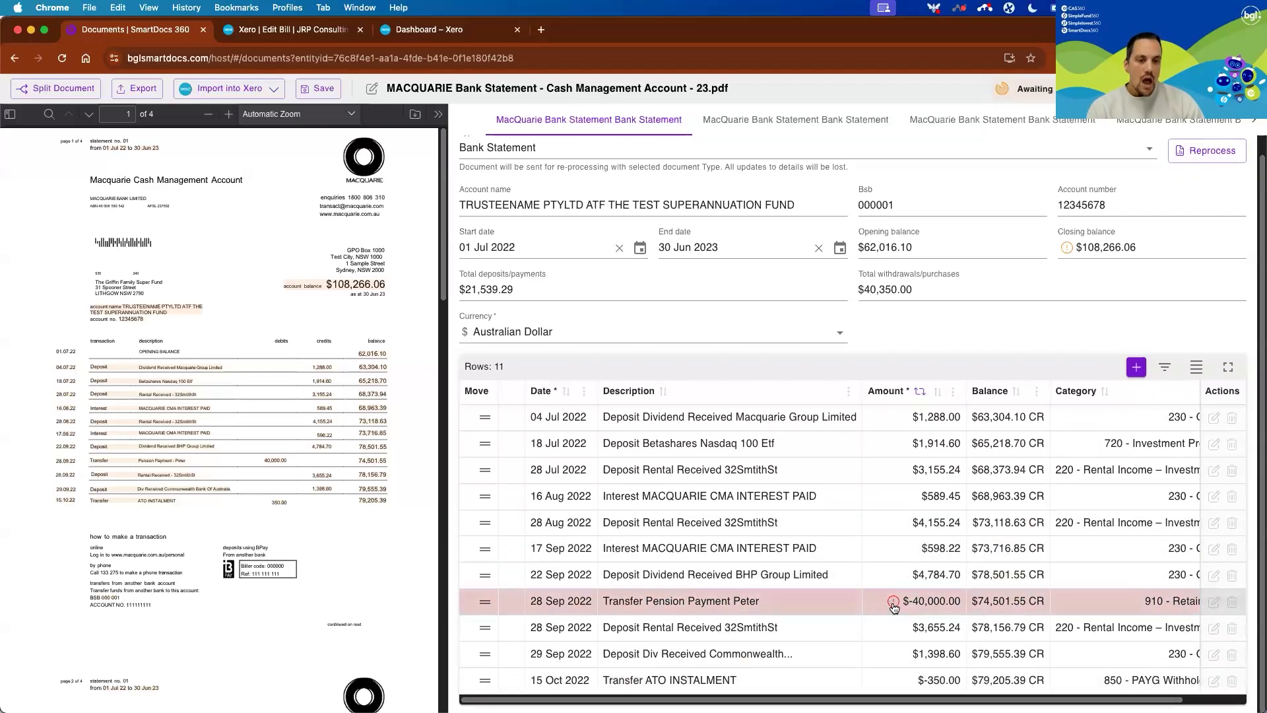
mouse_move(894, 606)
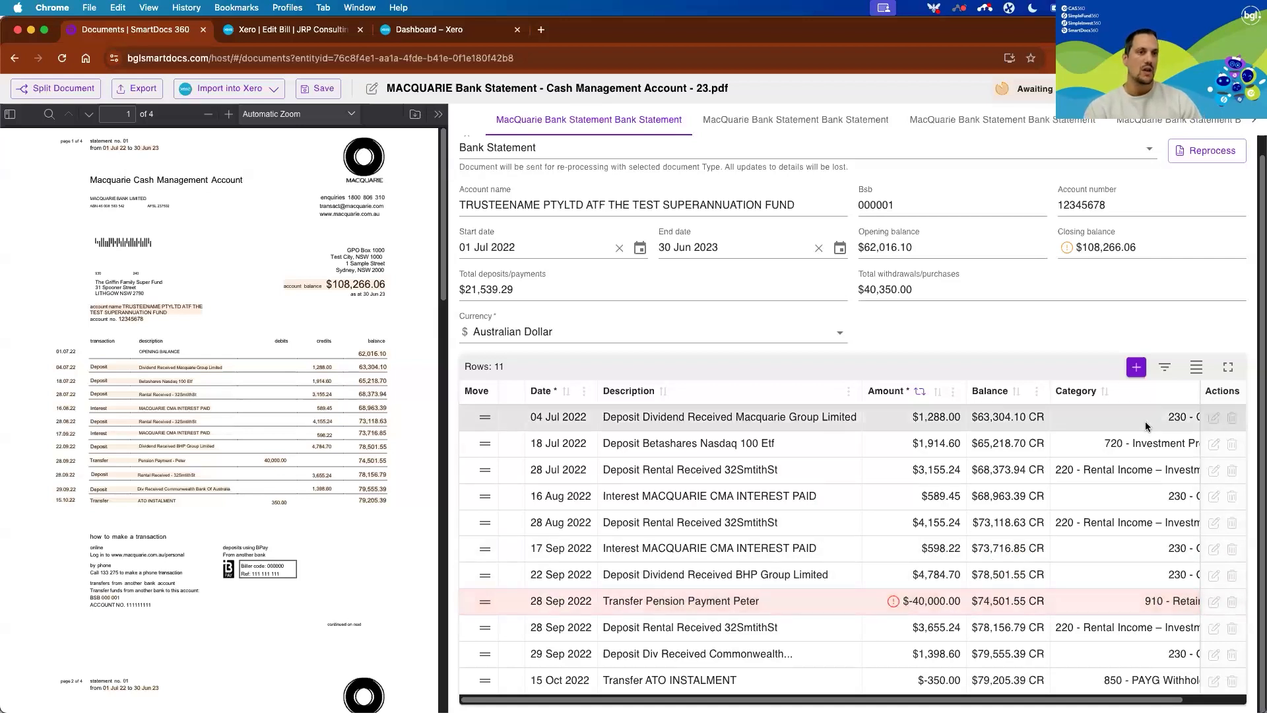
scroll(1145, 422, up, 1)
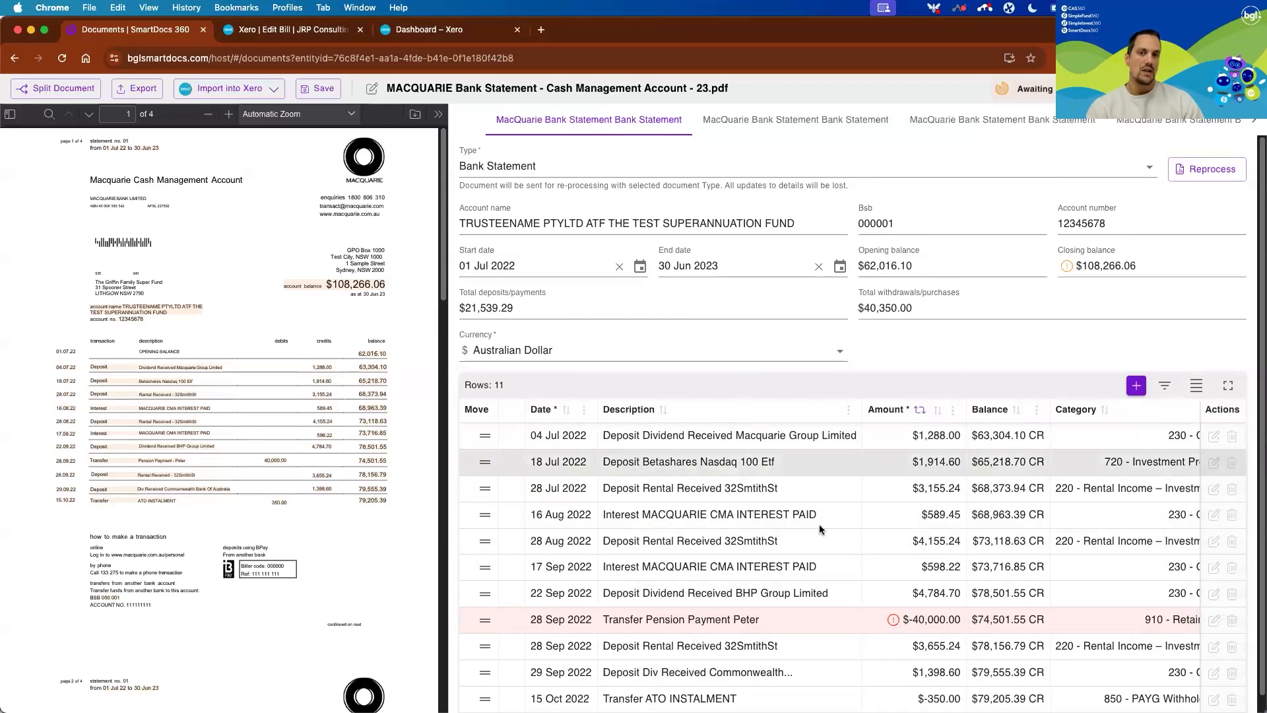
Check which Xero bank accounts are offered for importing the Macquarie statement.
click(273, 91)
click(269, 94)
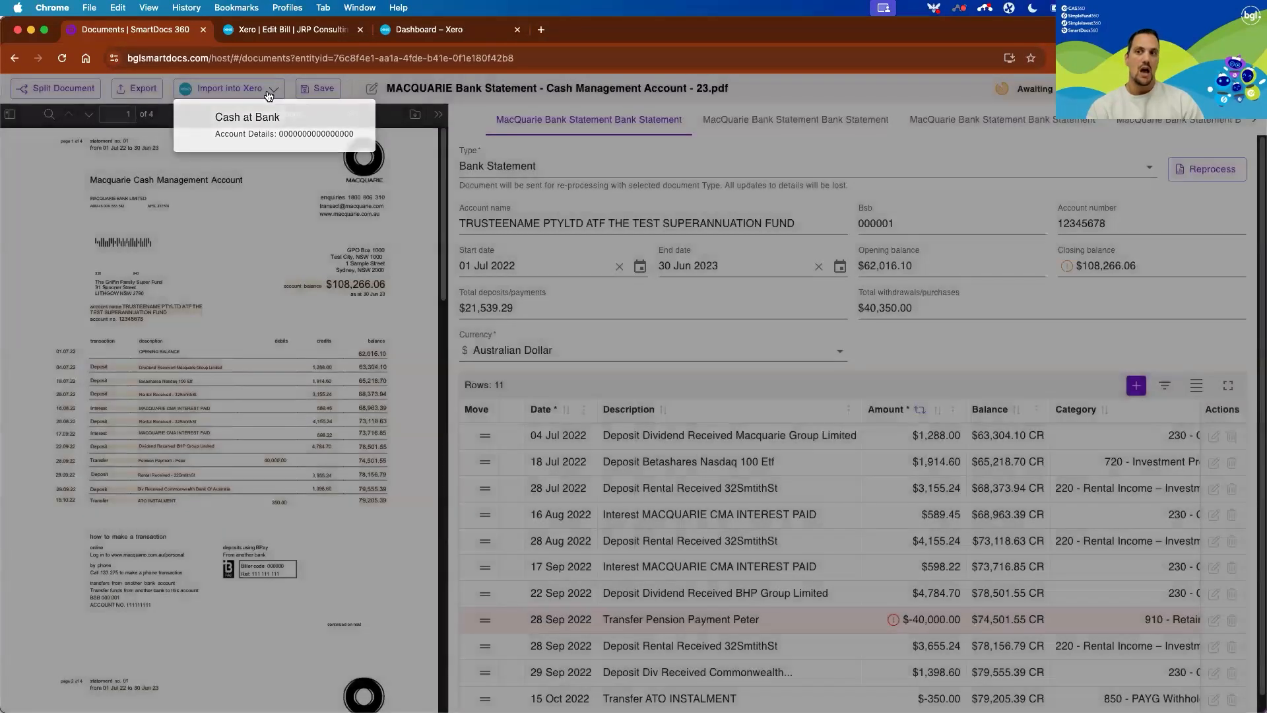
click(269, 93)
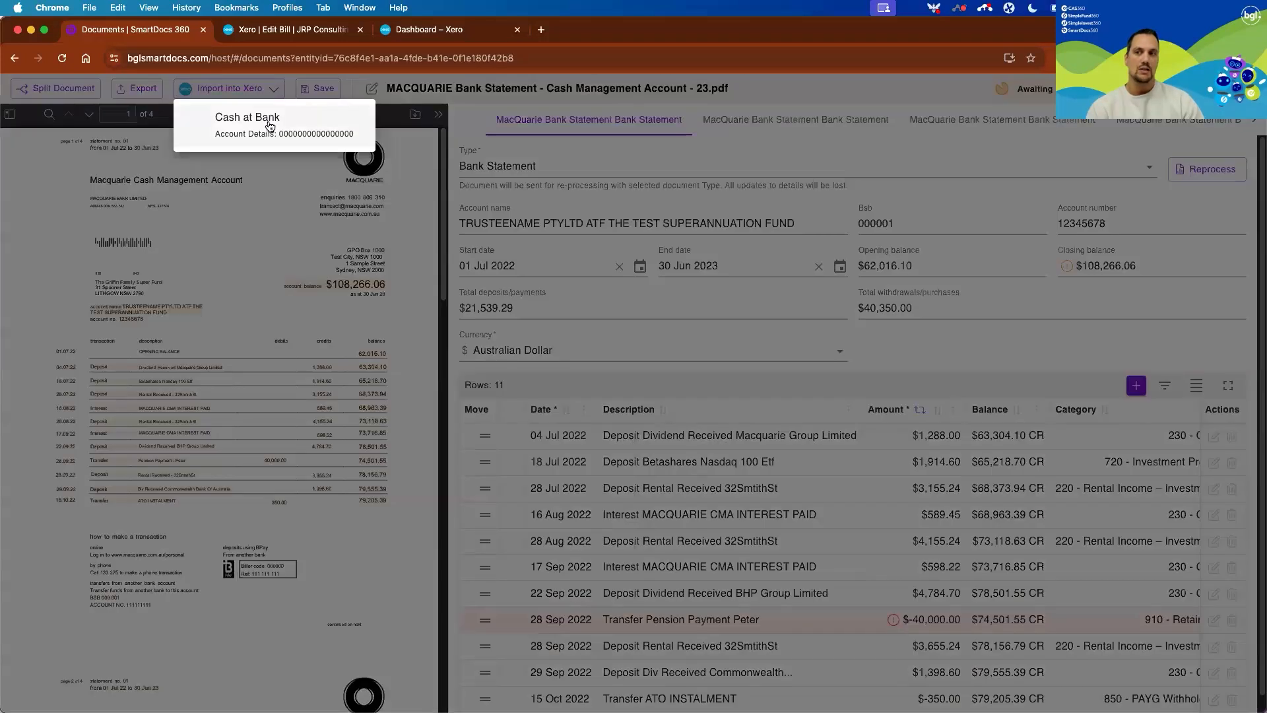
click(267, 95)
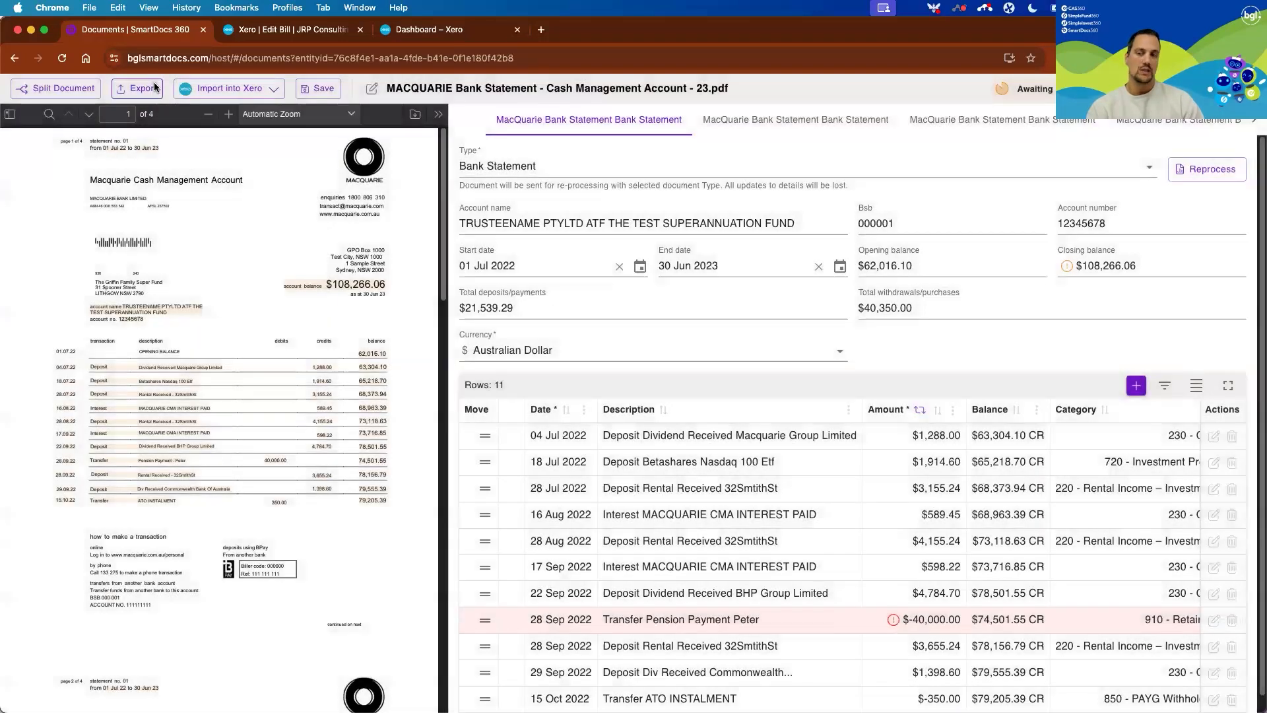
Export the Macquarie bank statement as a CSV file in the Xero format, without including the data in all tabs.
click(155, 88)
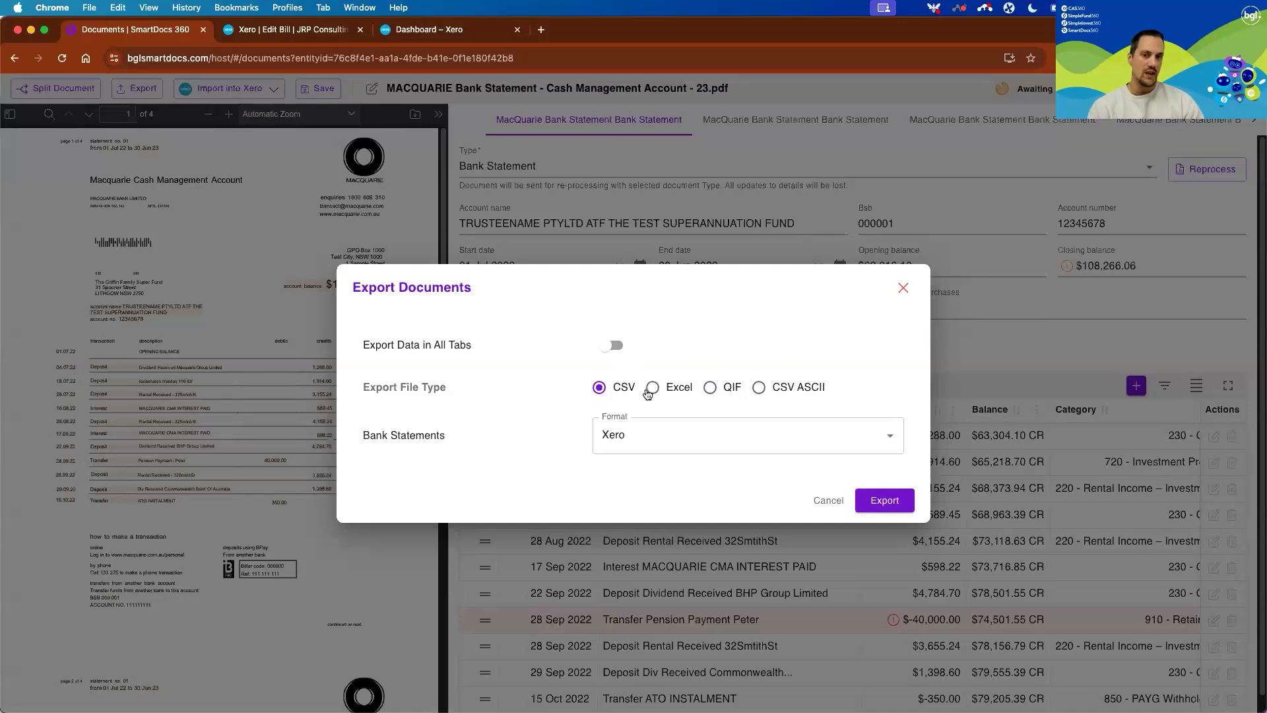
click(899, 444)
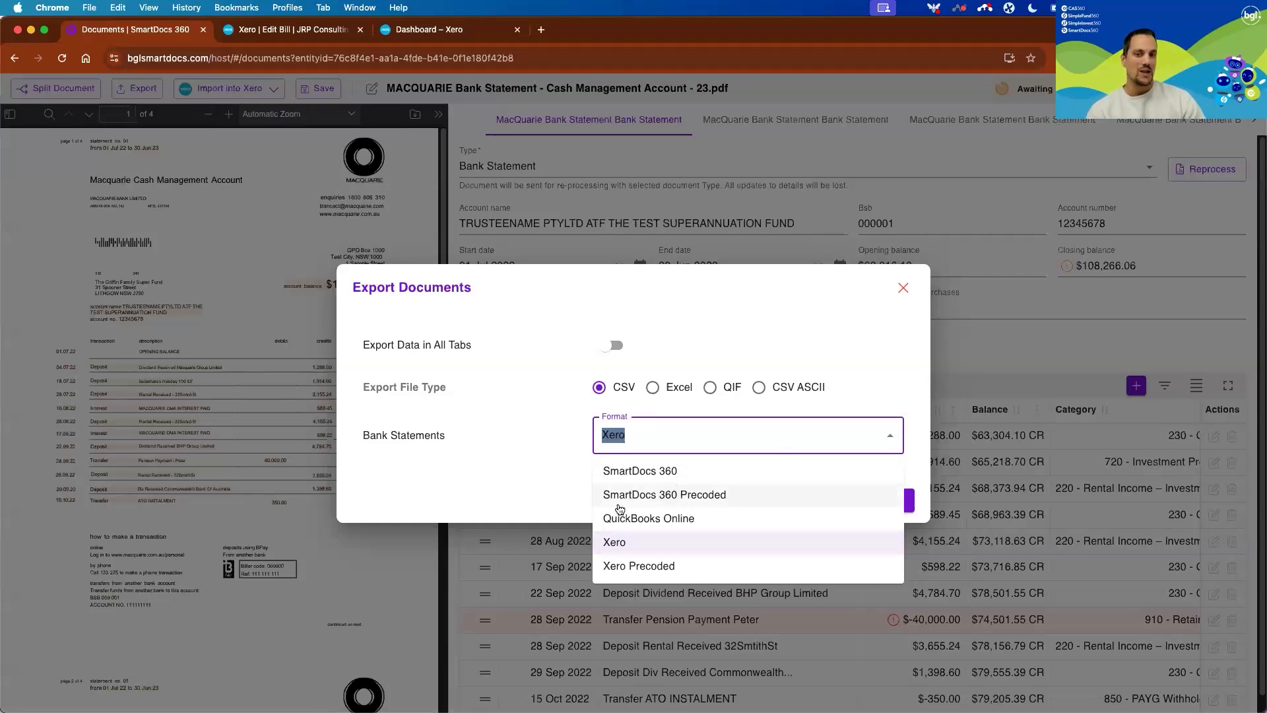
click(640, 552)
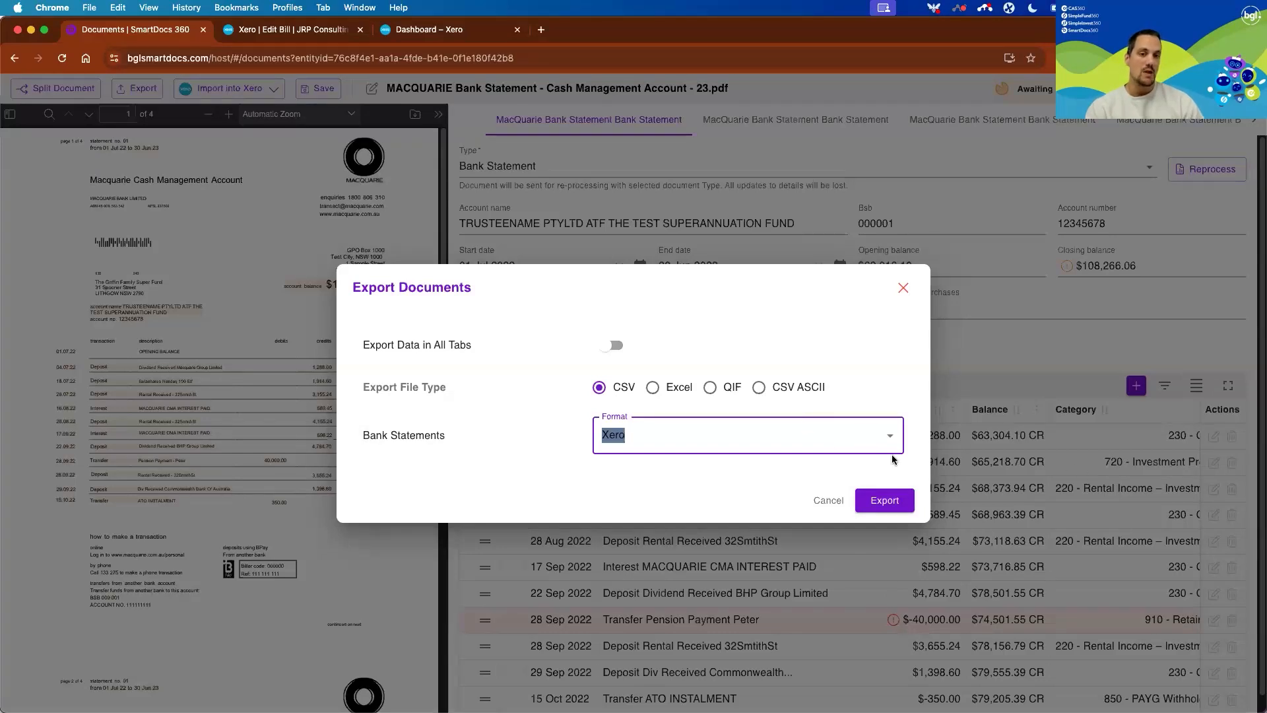
click(883, 433)
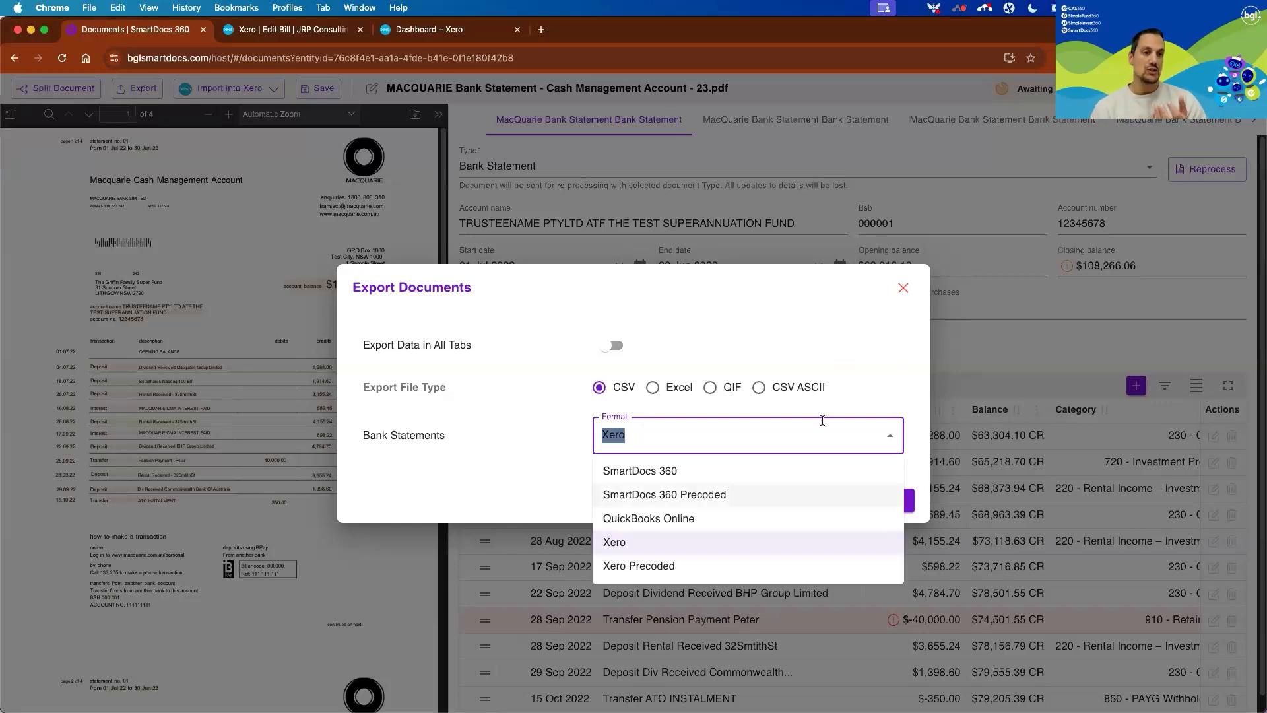
click(847, 342)
click(885, 501)
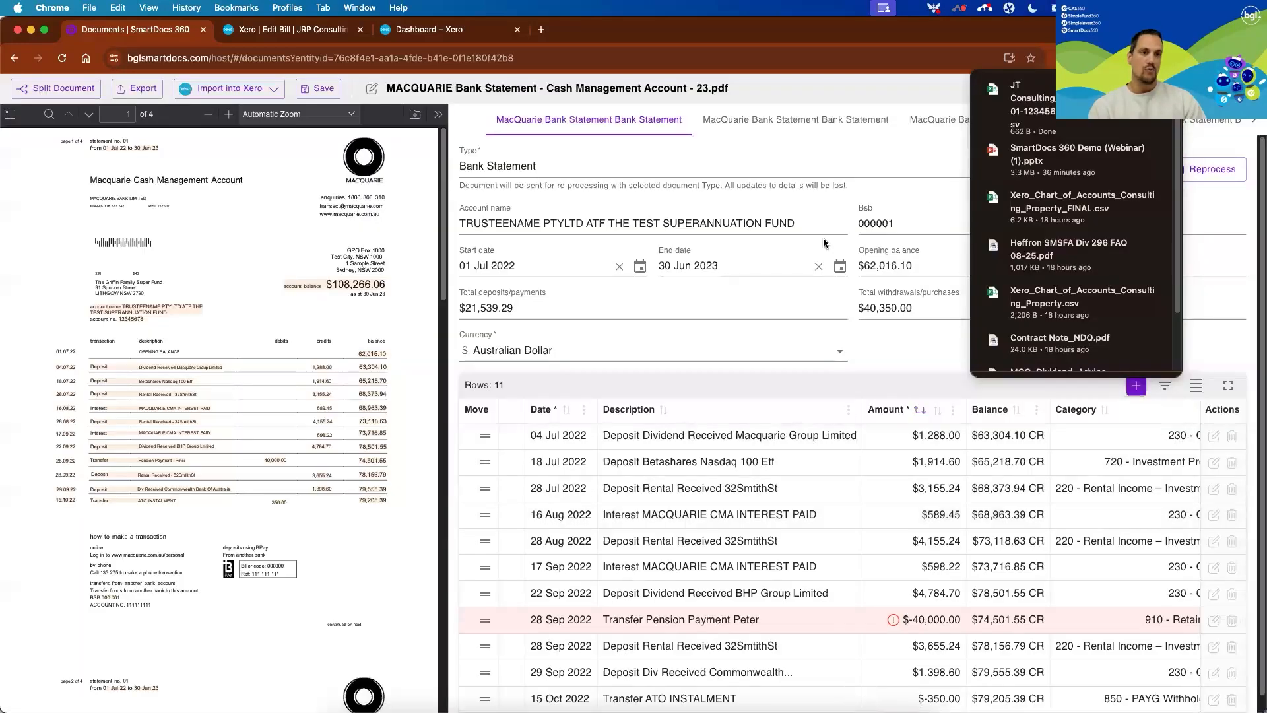
Start importing the statement into Xero's Cash at Bank account to view the bank transaction upload page, and close that page.
click(254, 89)
click(239, 131)
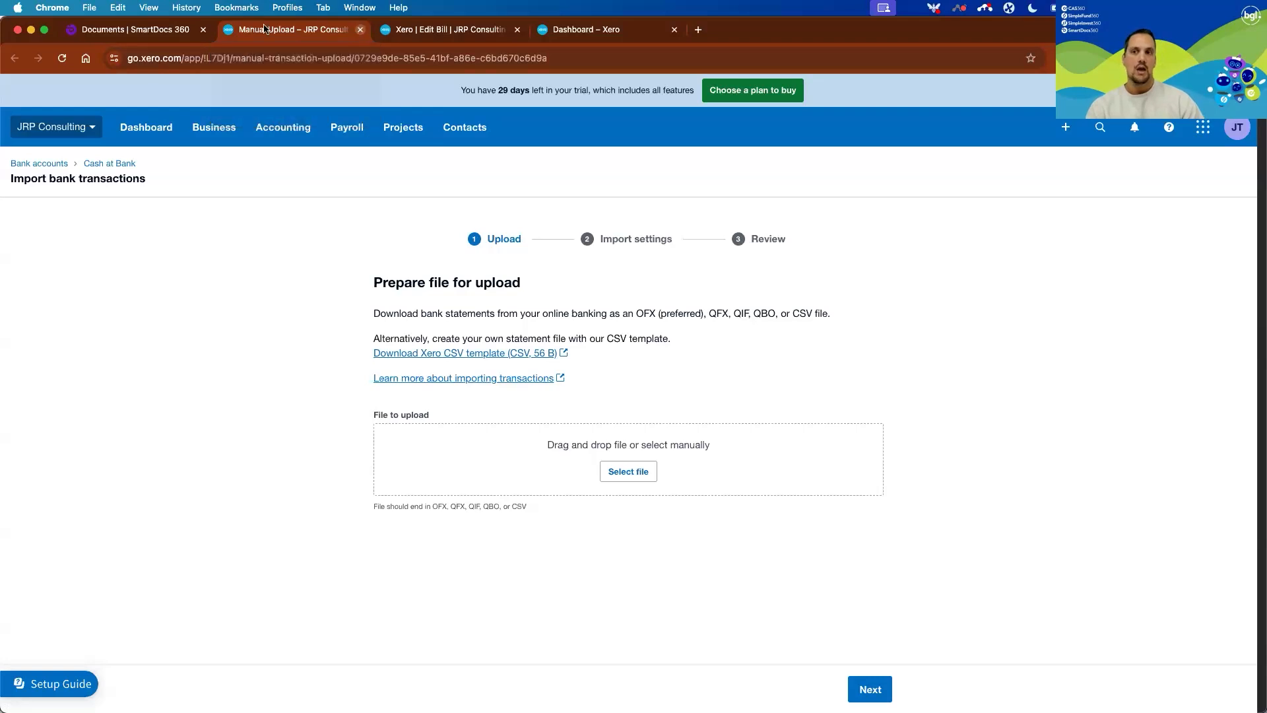
click(361, 30)
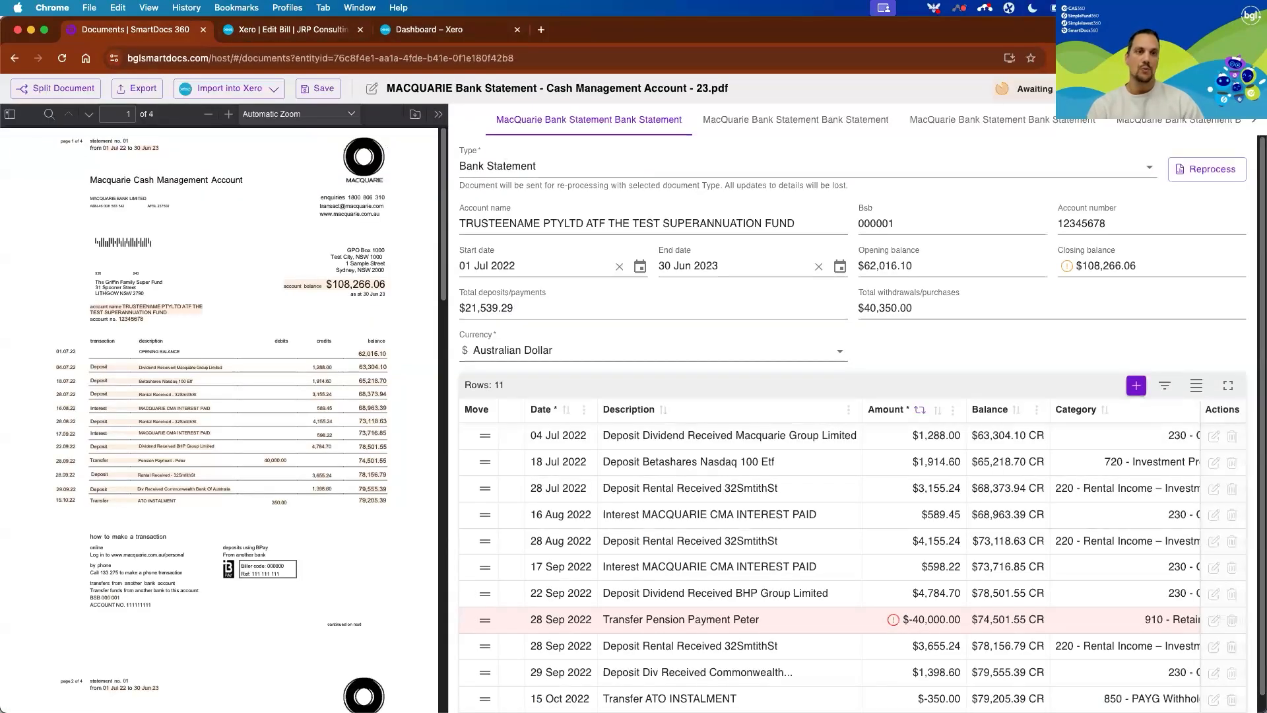
Close the bank statement and review the extracted council rate details of e0249732.pdf.
click(1220, 88)
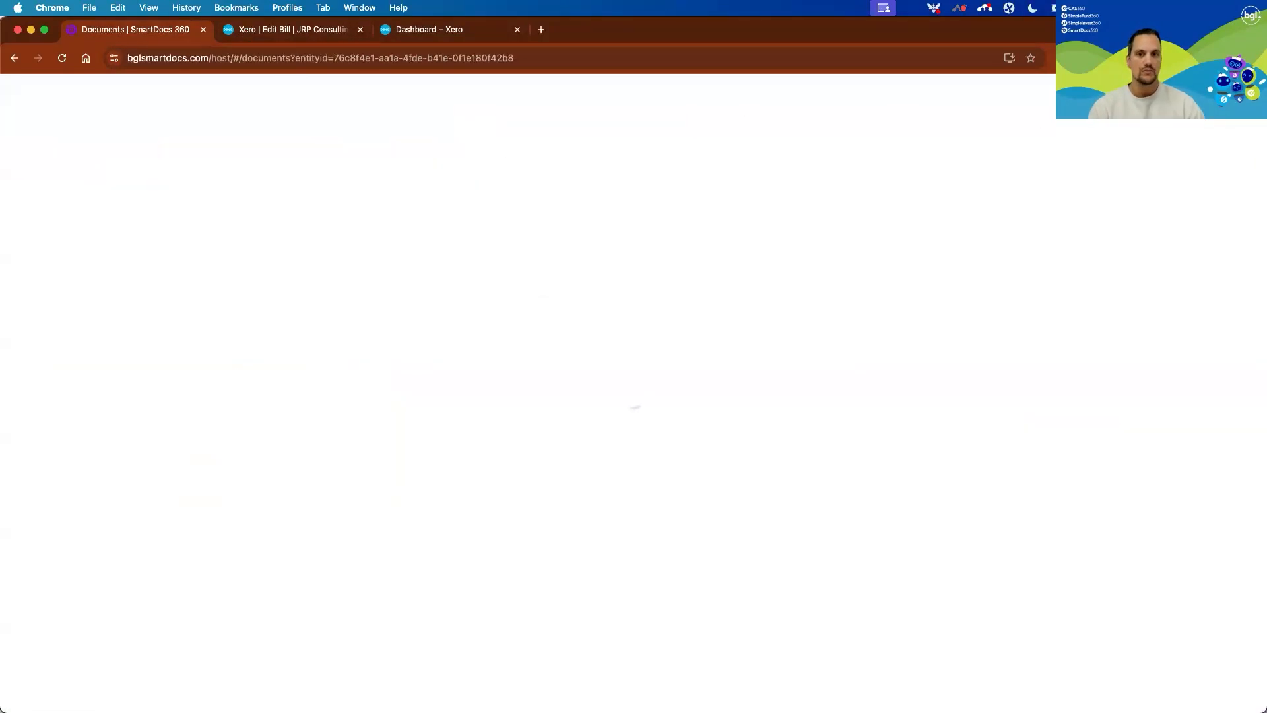
click(1220, 89)
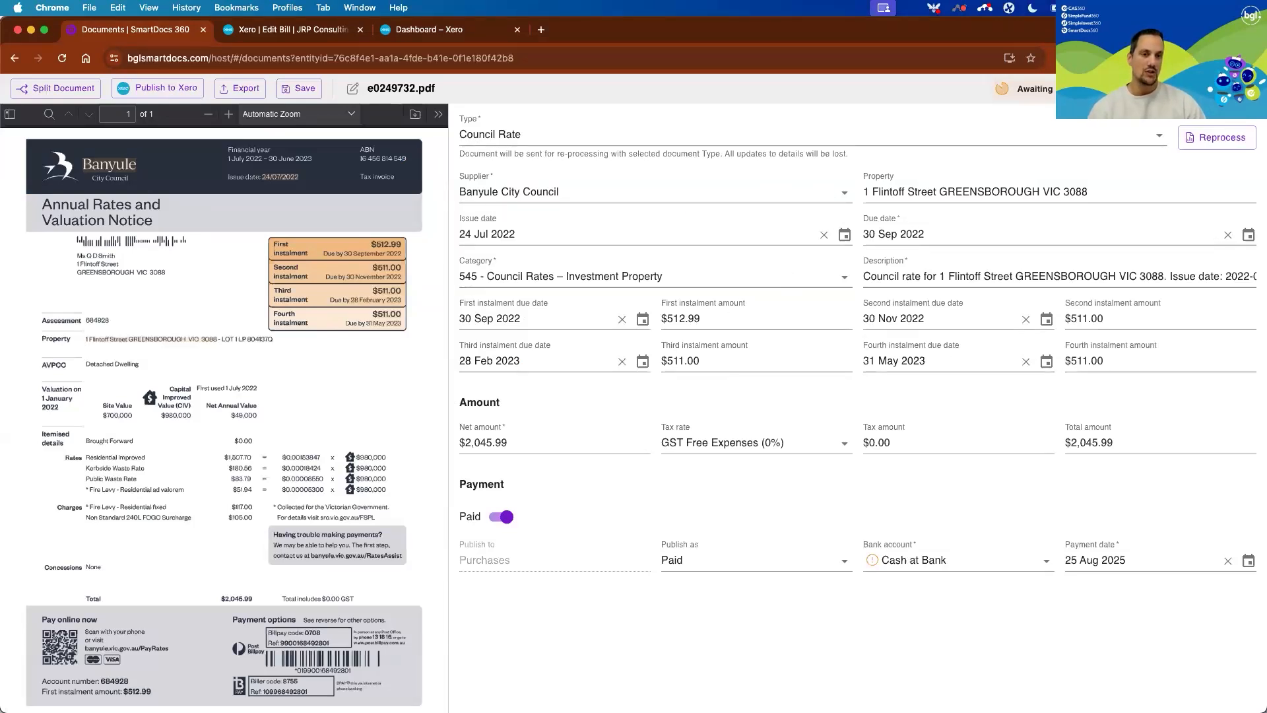
click(1241, 89)
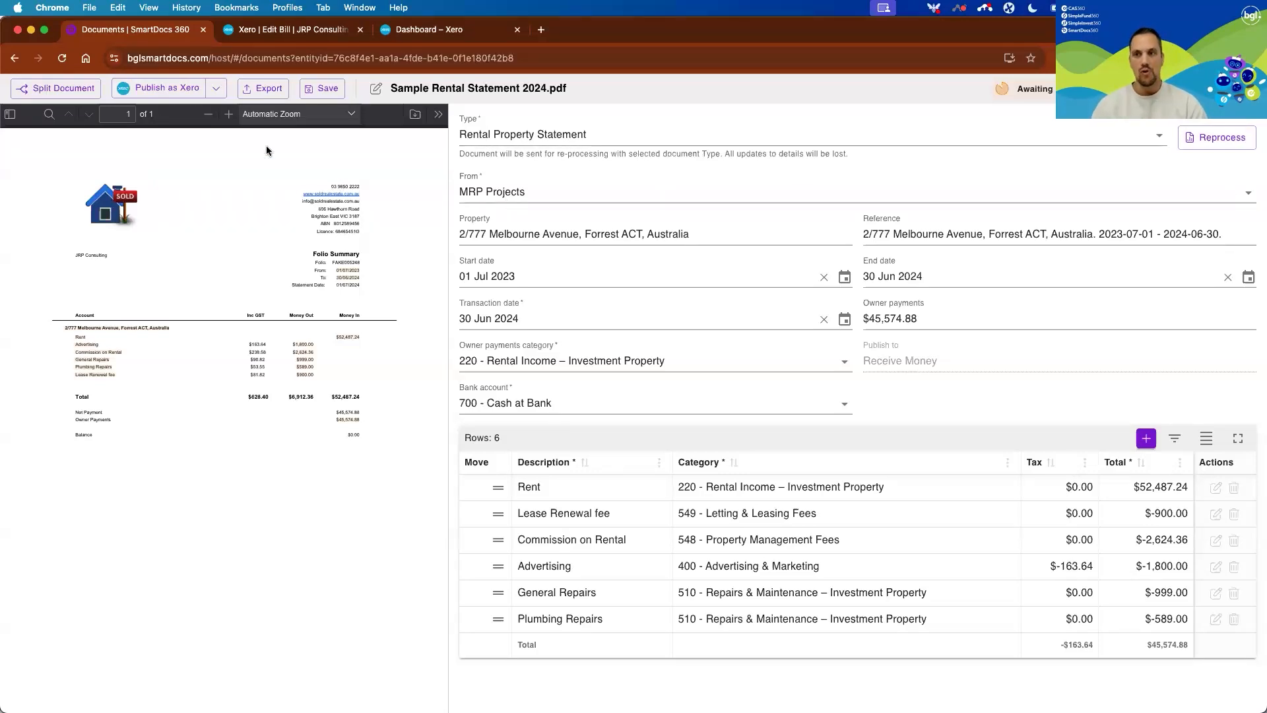
Publish Sample Rental Statement 2024.pdf to Xero as a draft Manual Journal and check the resulting journal in Xero.
click(229, 114)
scroll(252, 235, right, 3)
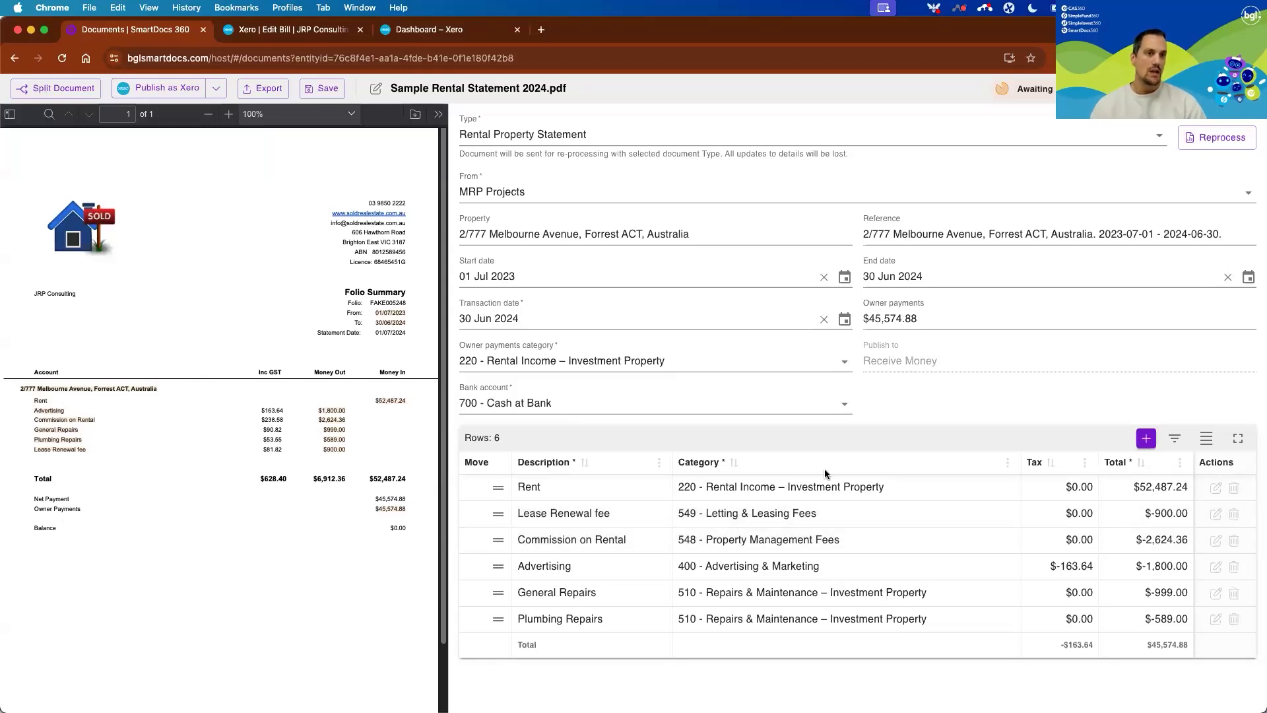
click(216, 88)
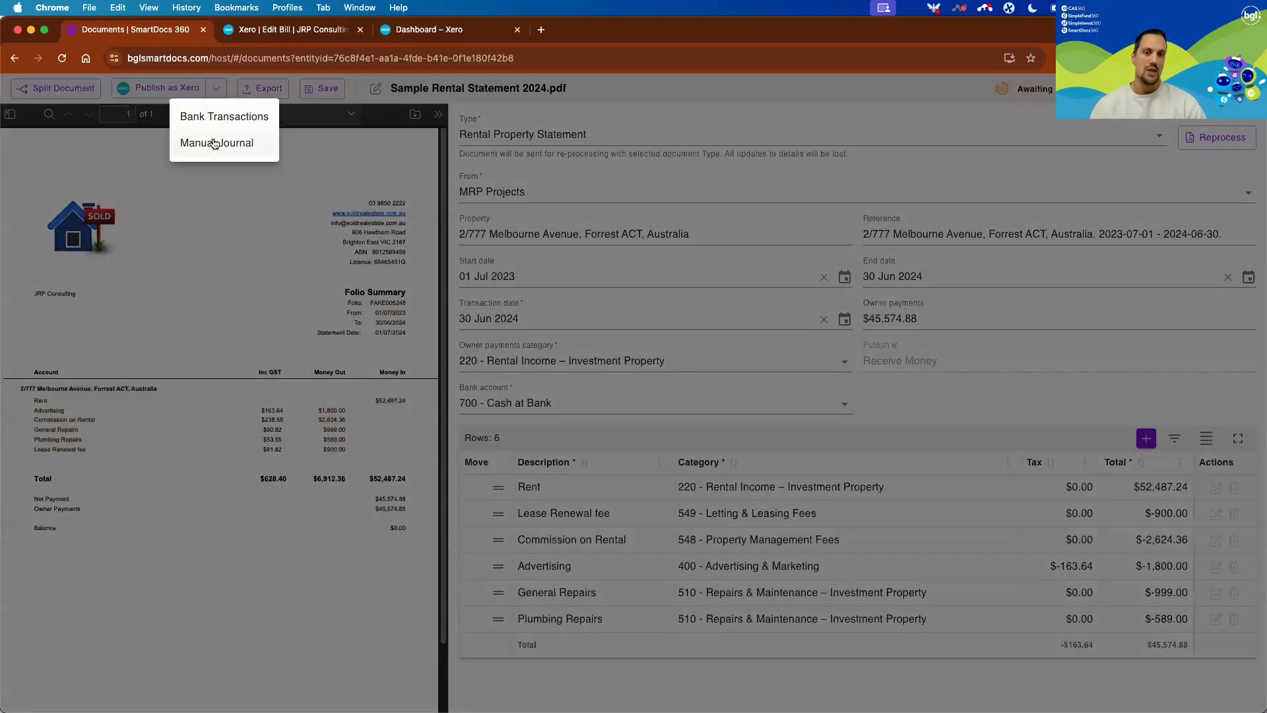
click(215, 143)
click(208, 90)
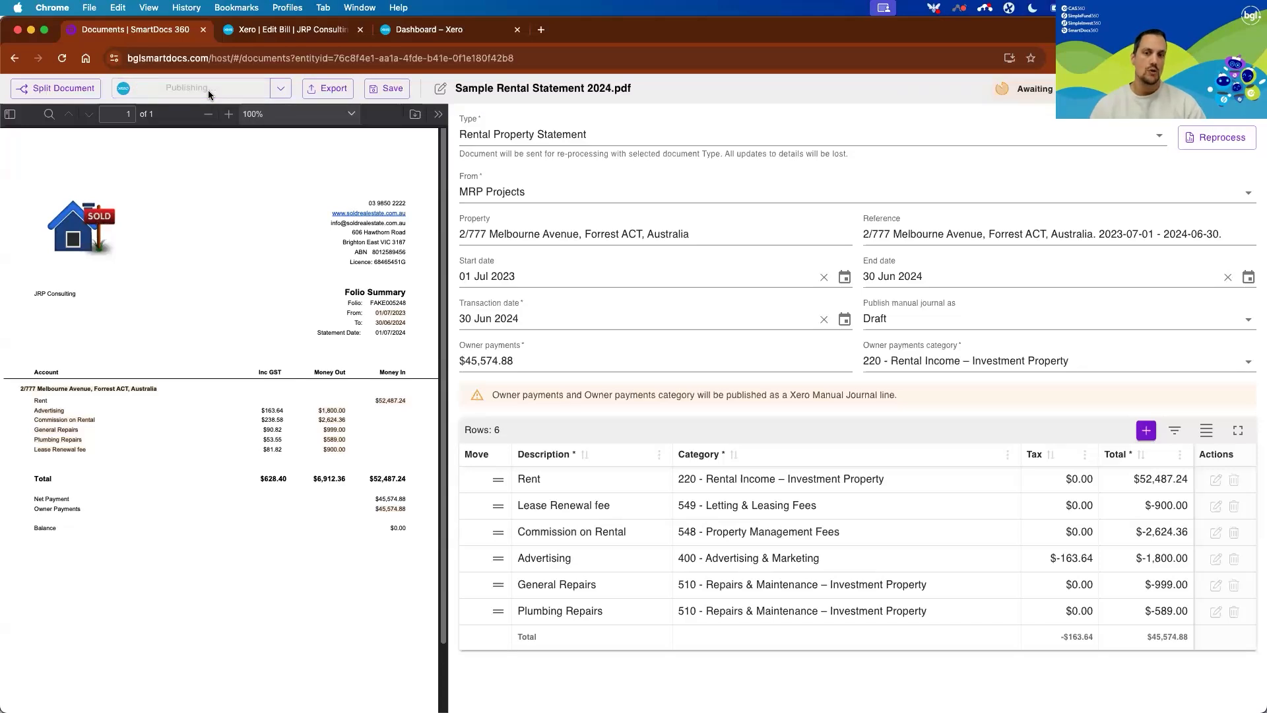
click(158, 88)
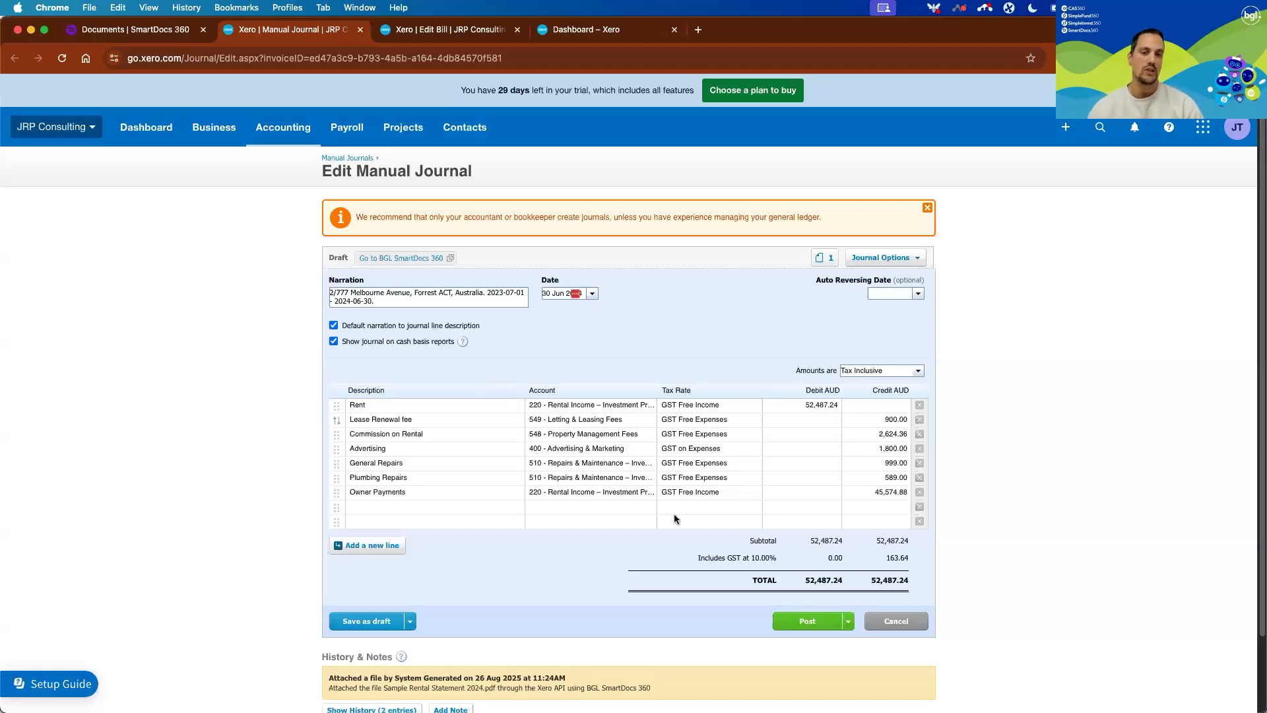
click(360, 29)
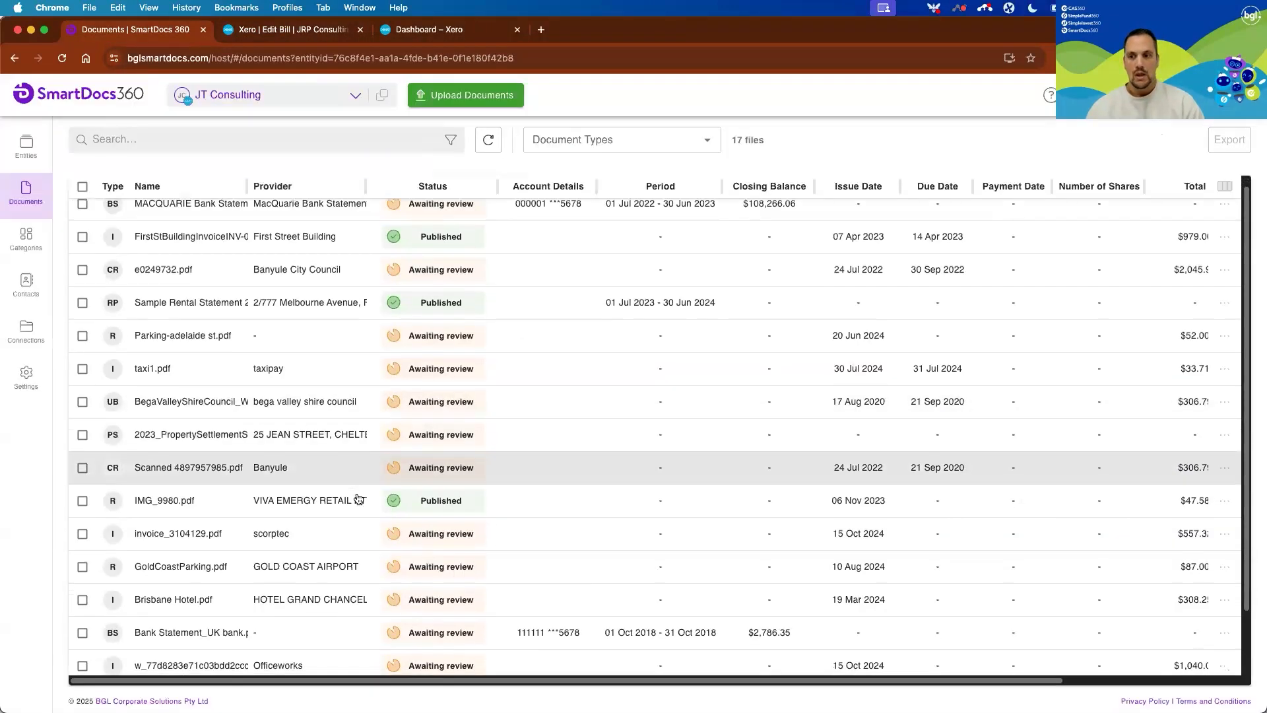
Open Bank Statement_UK bank.pdf from JT Consulting's documents and change its currency to British Pound Sterling.
scroll(242, 415, down, 3)
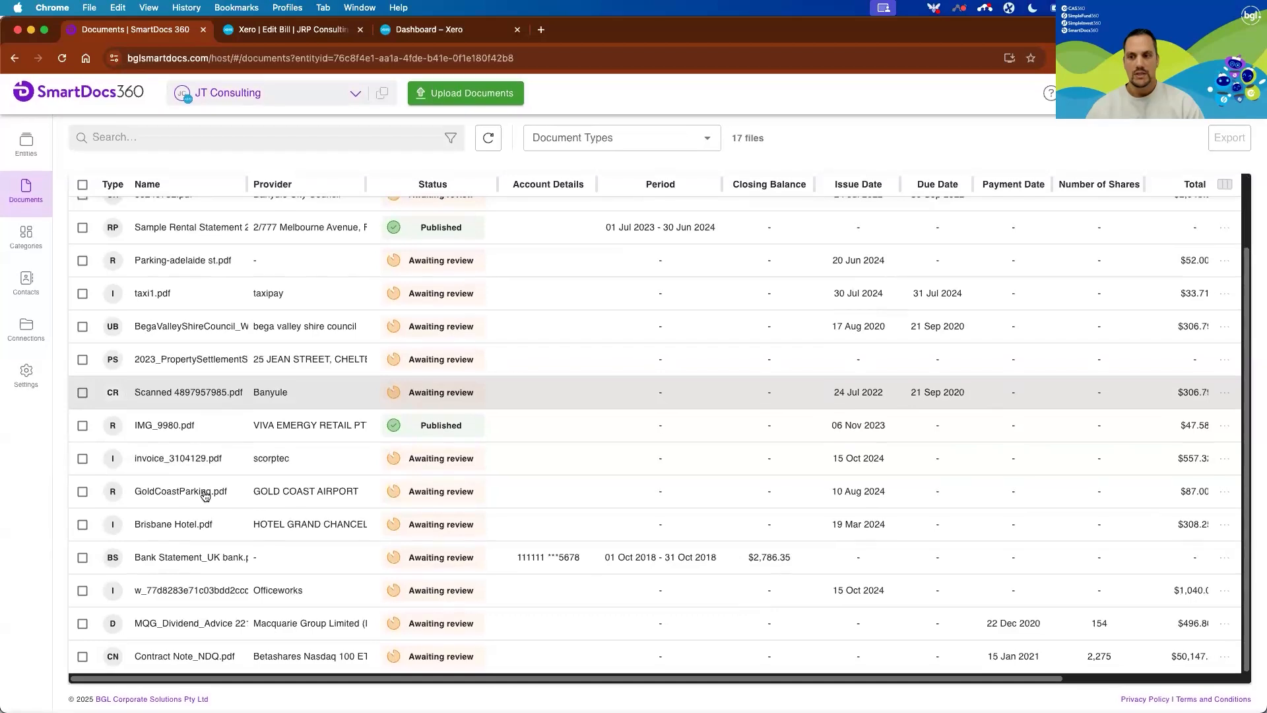
click(289, 560)
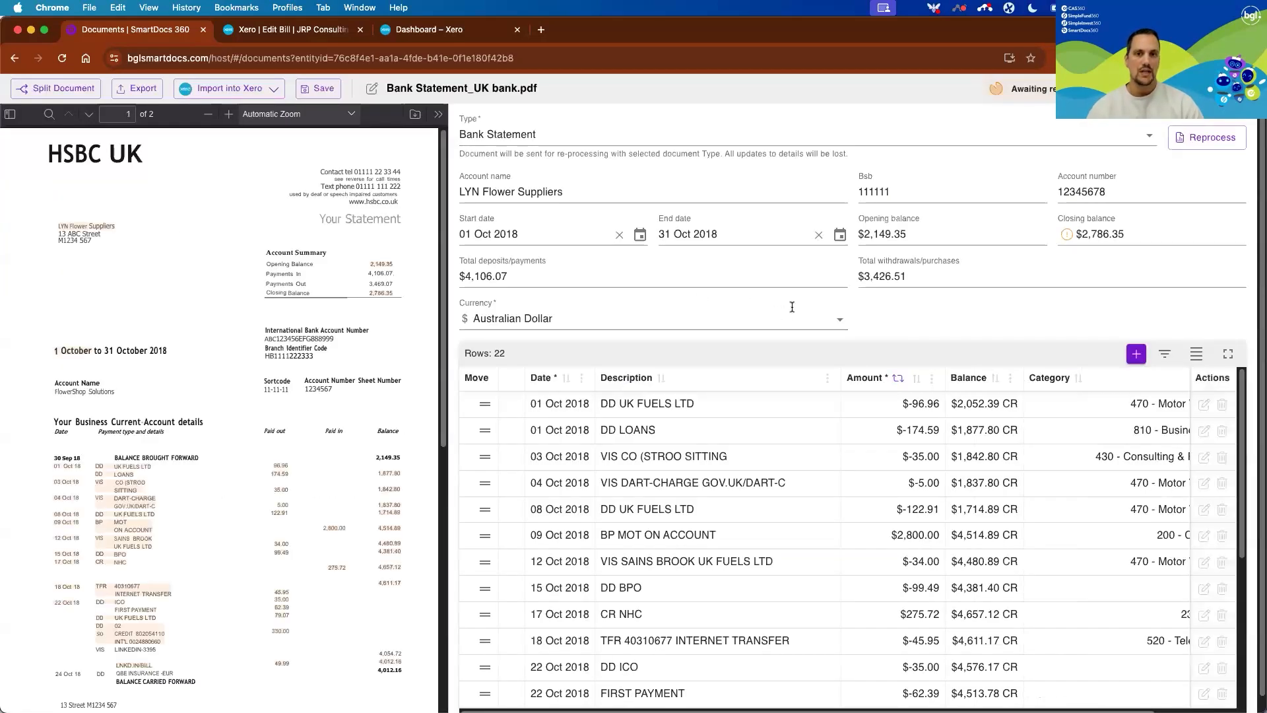
click(835, 323)
scroll(640, 371, down, 3)
scroll(644, 375, up, 1)
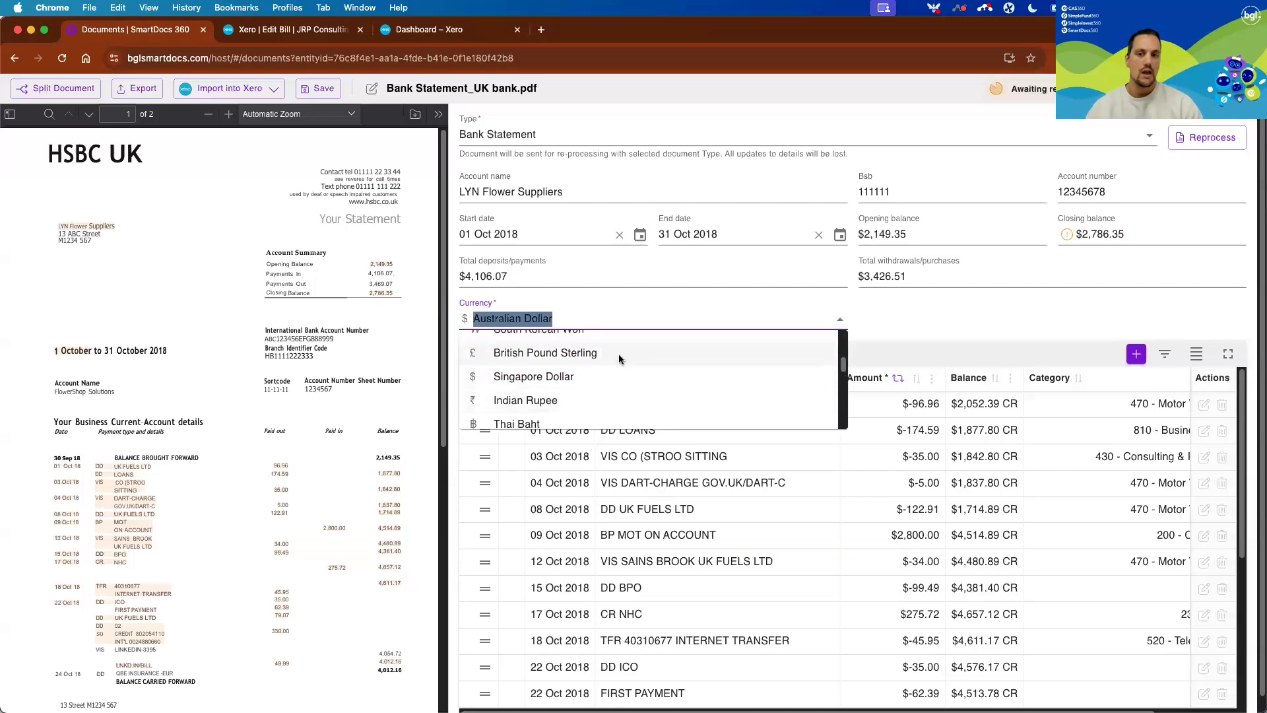
click(619, 354)
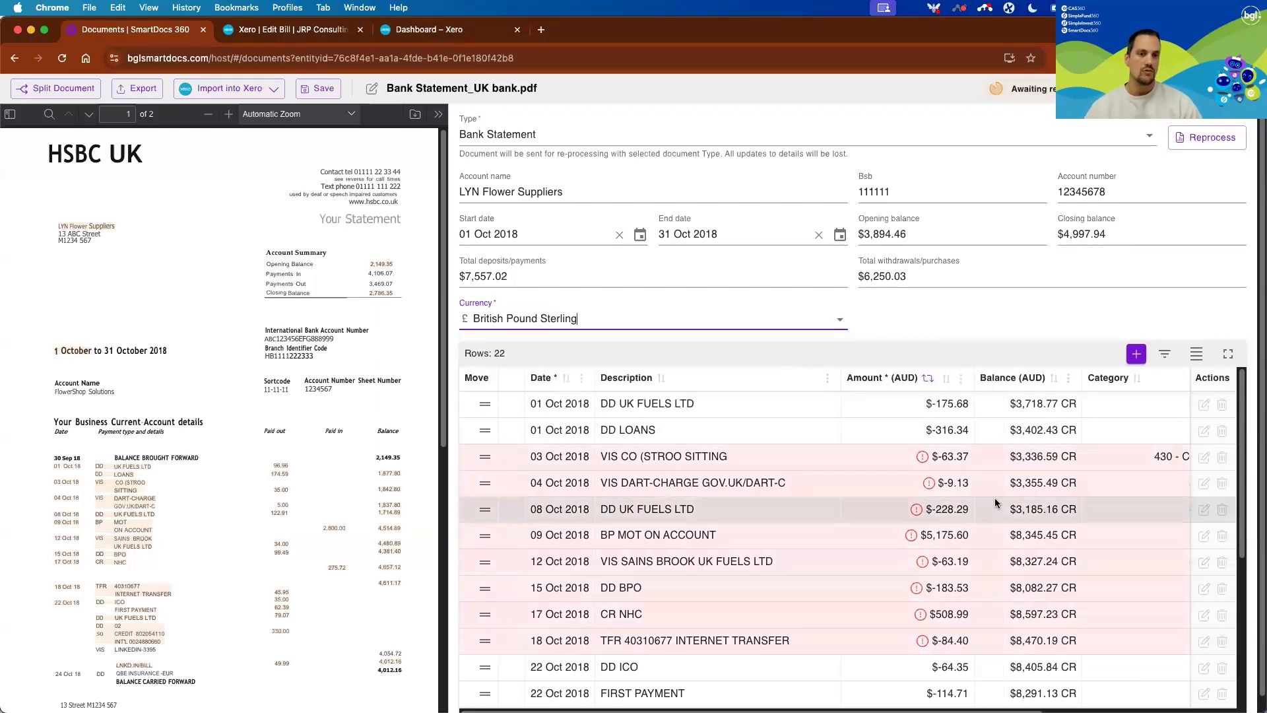
Compare the UK statement's AUD and GBP amounts, categories and flagged transactions, and return to the document list.
scroll(995, 503, right, 1)
scroll(995, 503, right, 5)
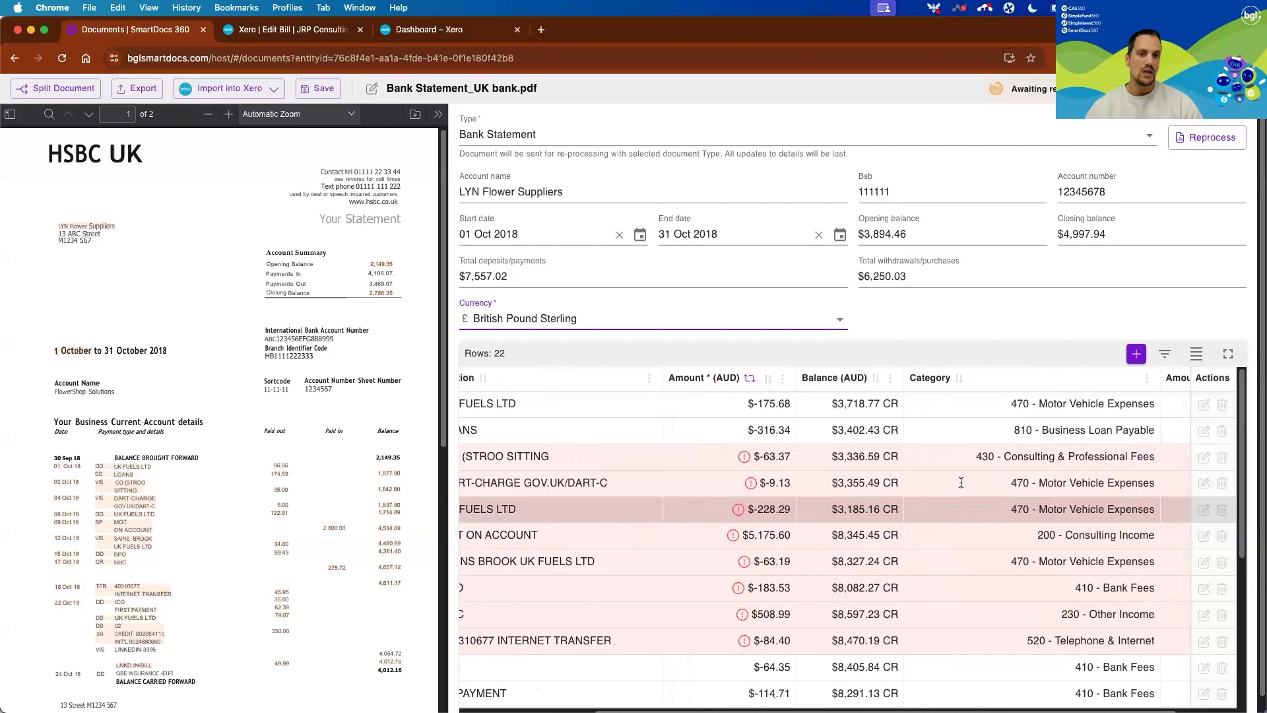
scroll(920, 490, right, 2)
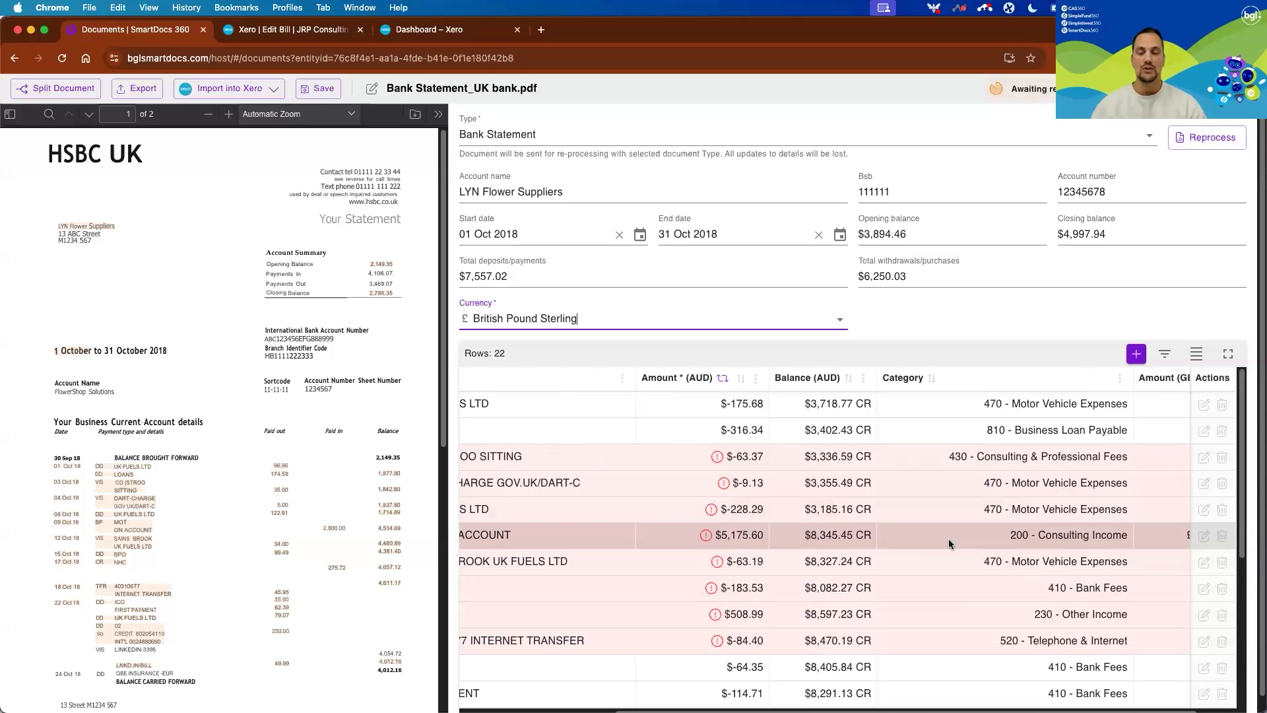
scroll(905, 547, right, 3)
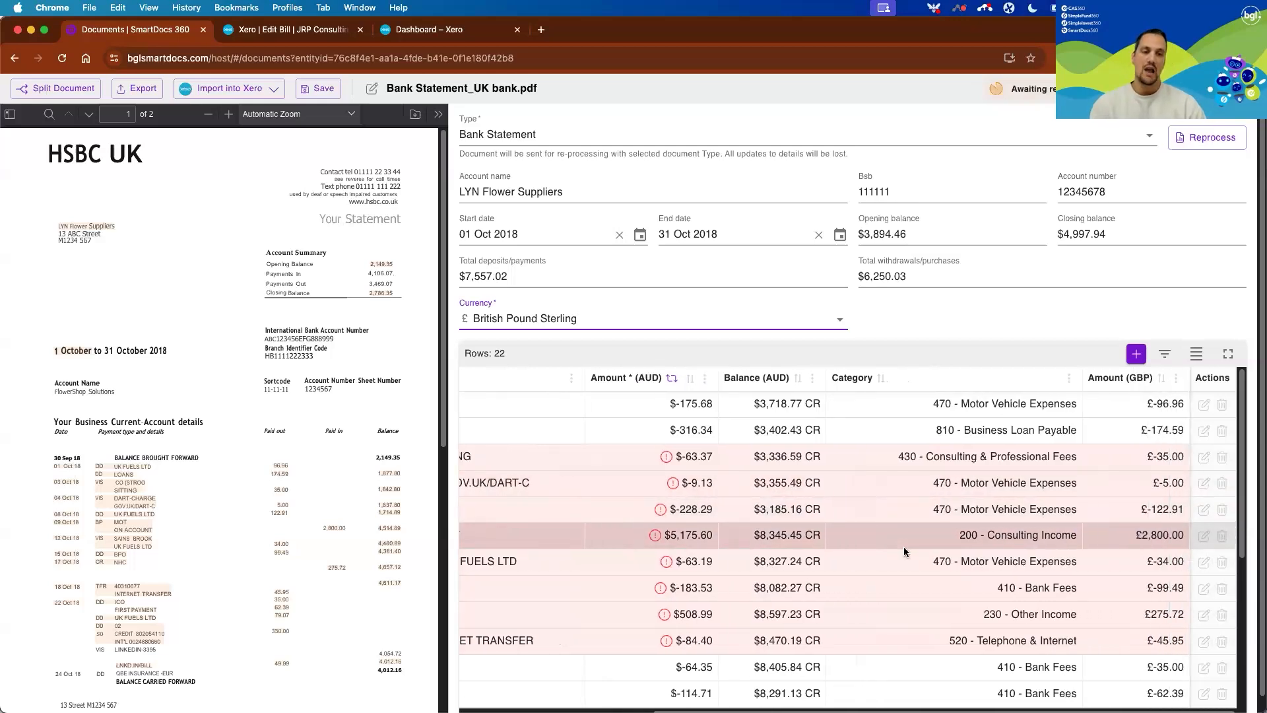
scroll(858, 561, left, 6)
mouse_move(796, 561)
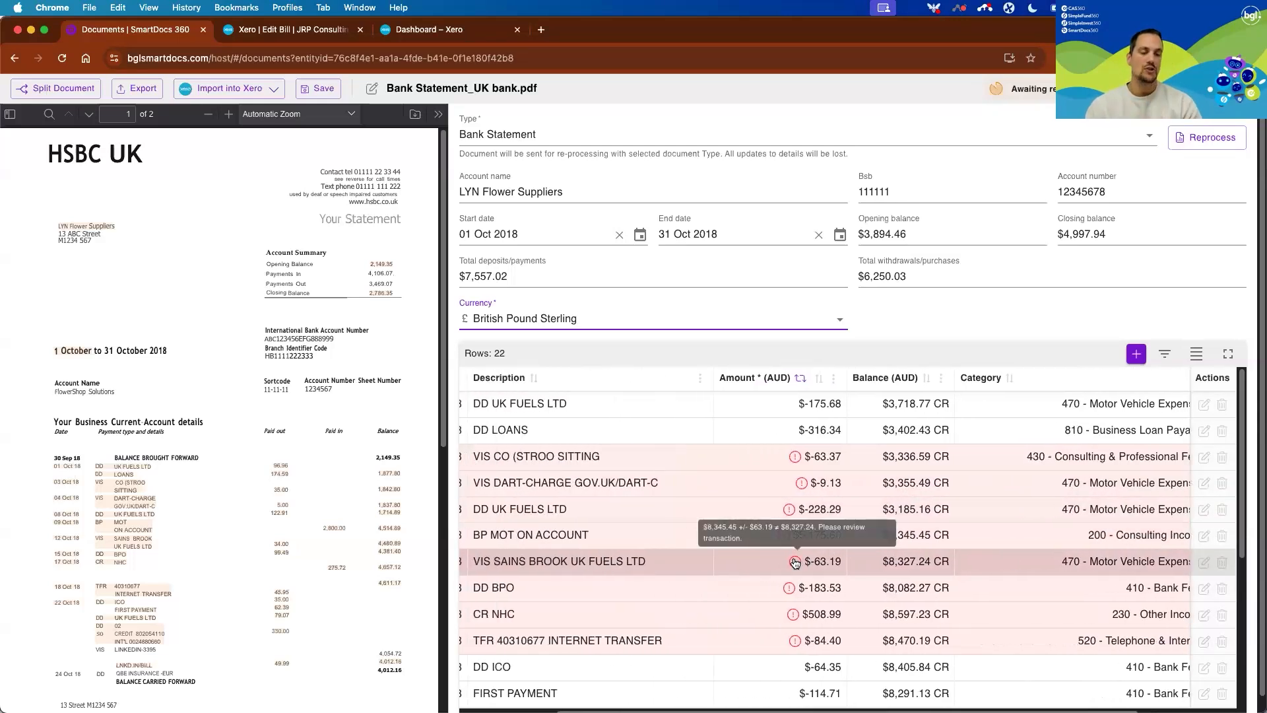
scroll(821, 561, left, 7)
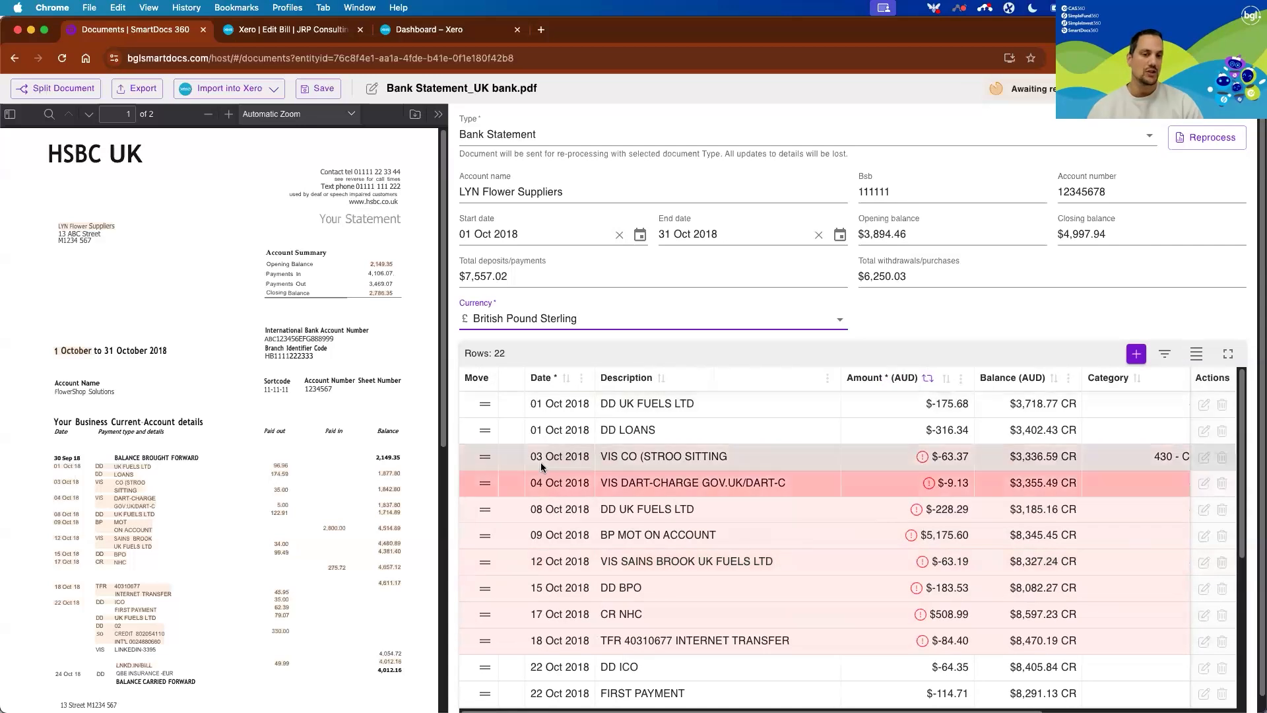
scroll(736, 494, right, 6)
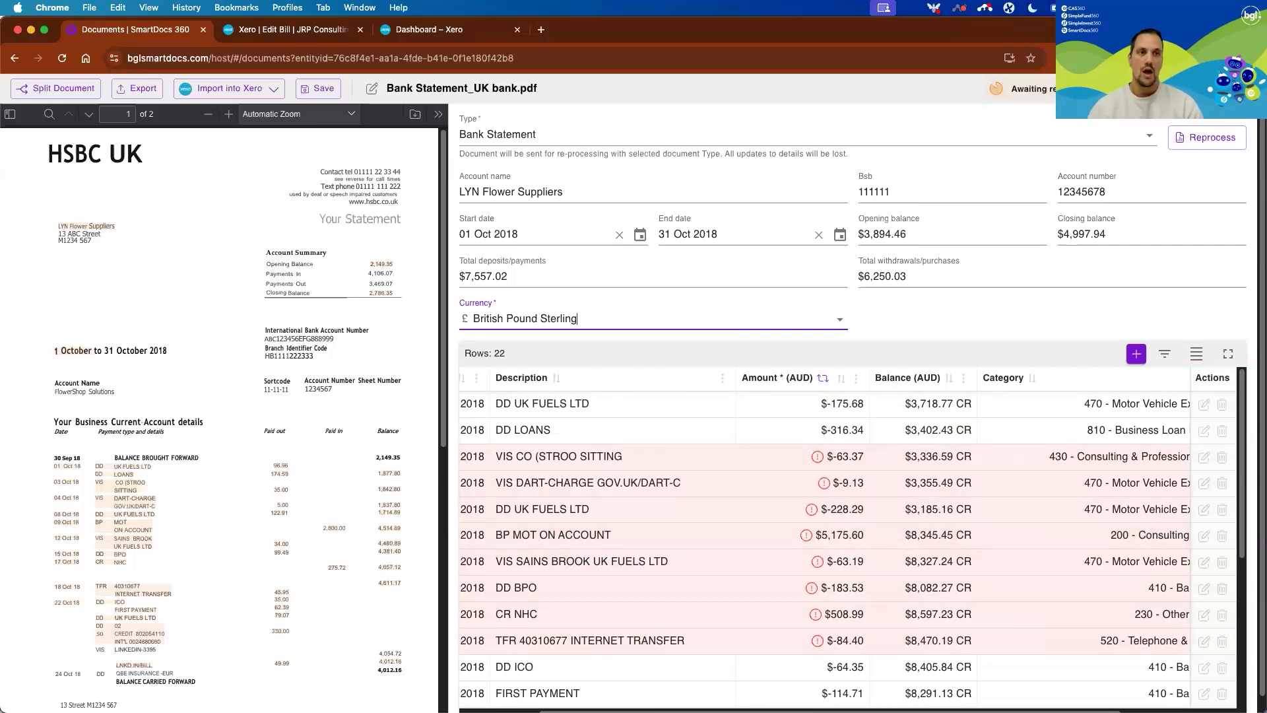
click(1242, 88)
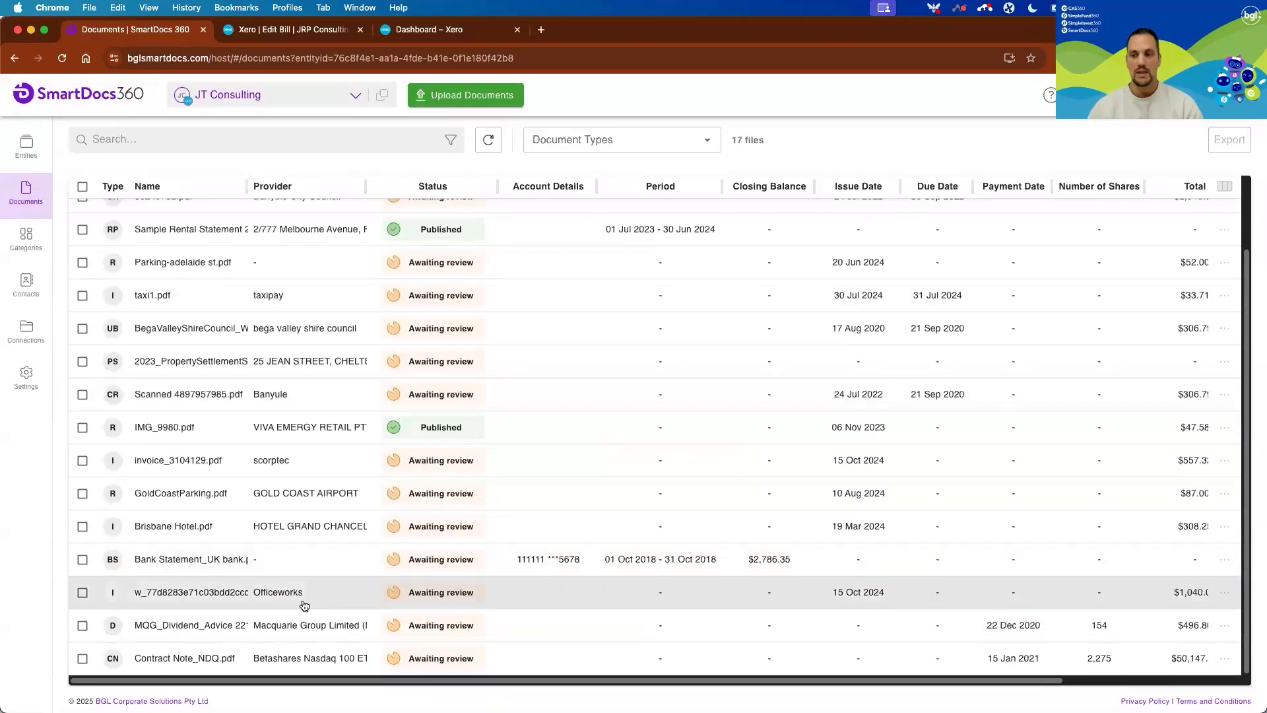
Review the extracted details of MQG_Dividend_Advice 221220_updated.pdf and Contract Note_NDQ.pdf, and return to the document list.
click(284, 629)
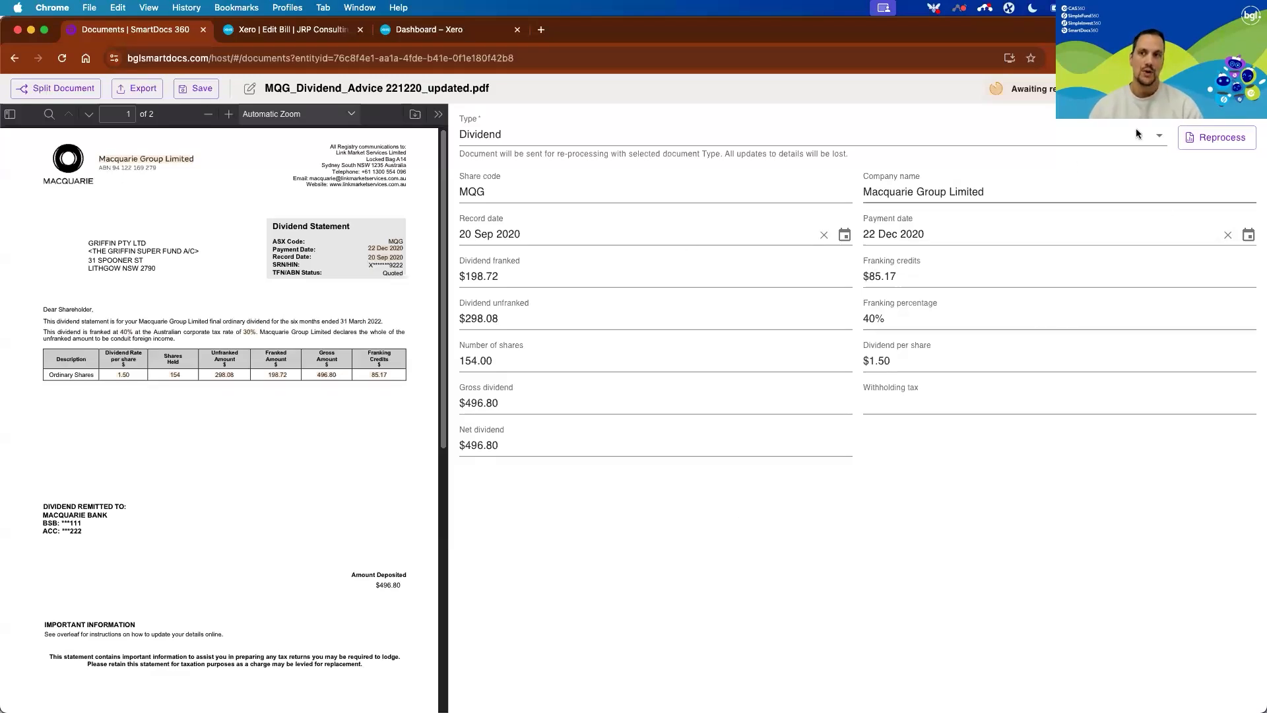
click(1246, 88)
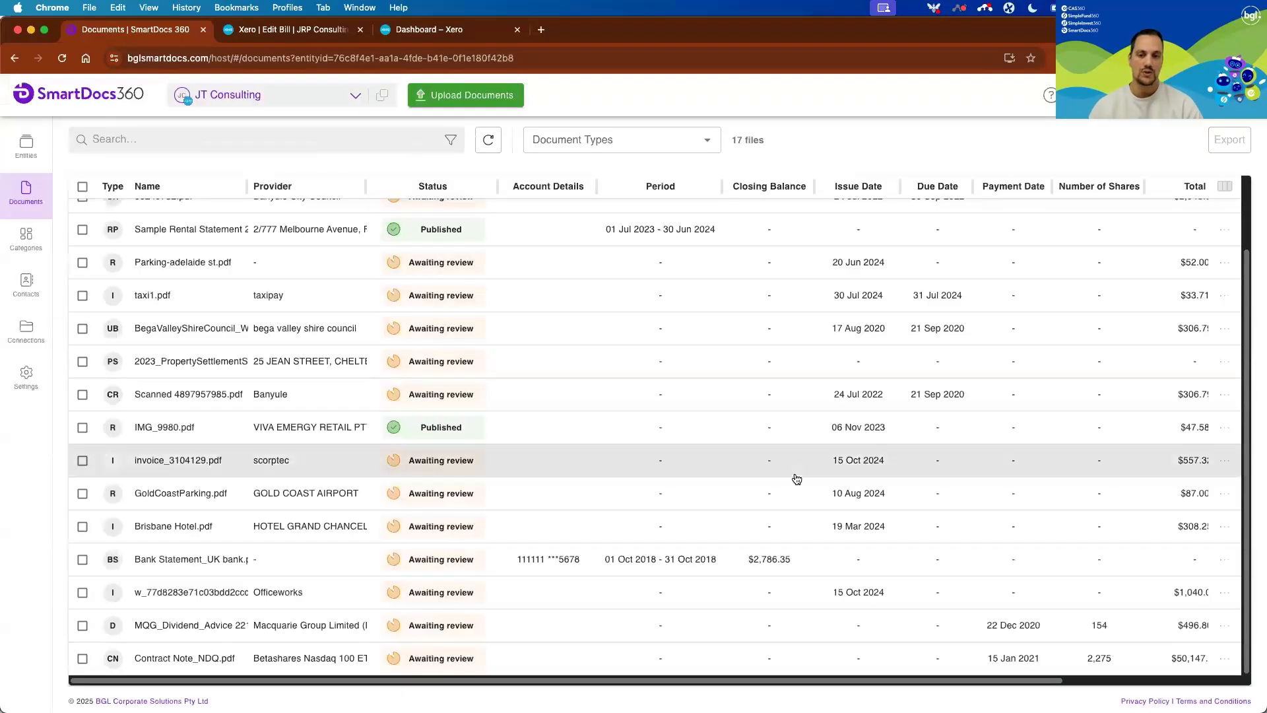
click(539, 660)
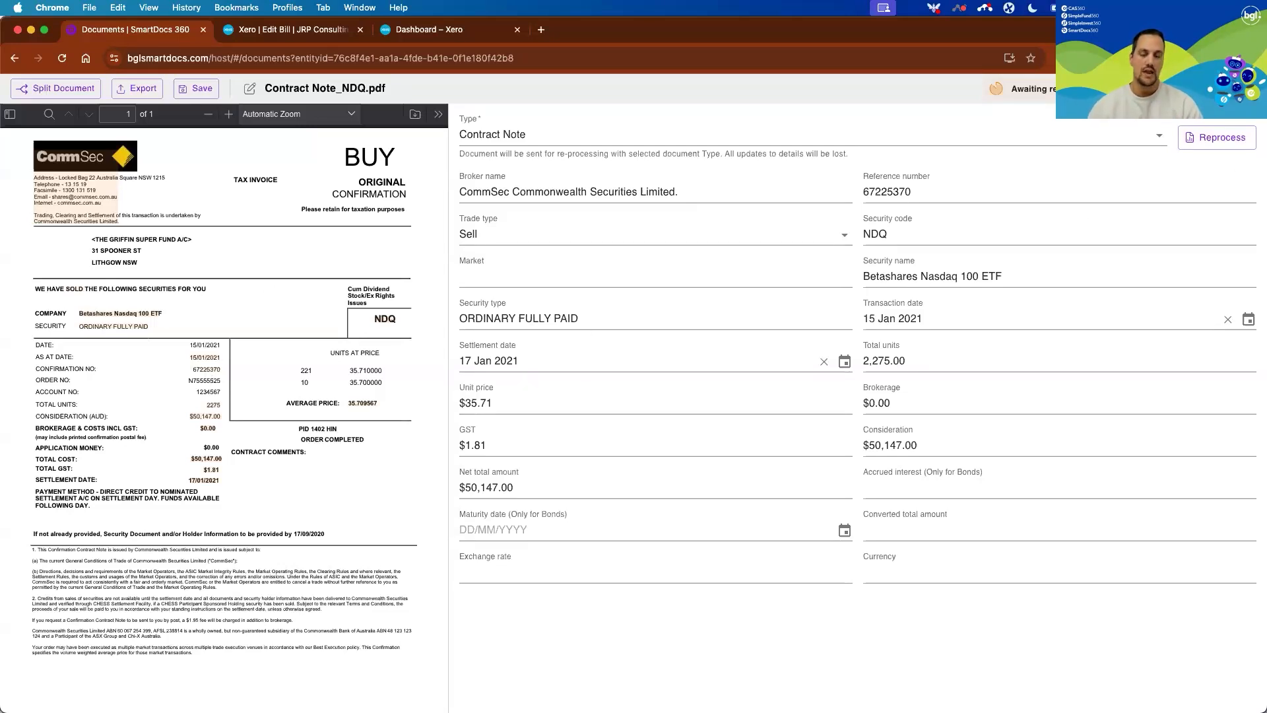
click(1243, 89)
View the council rate details of Scanned 4897957985.pdf, return to the document list and look through the files.
scroll(305, 542, up, 1)
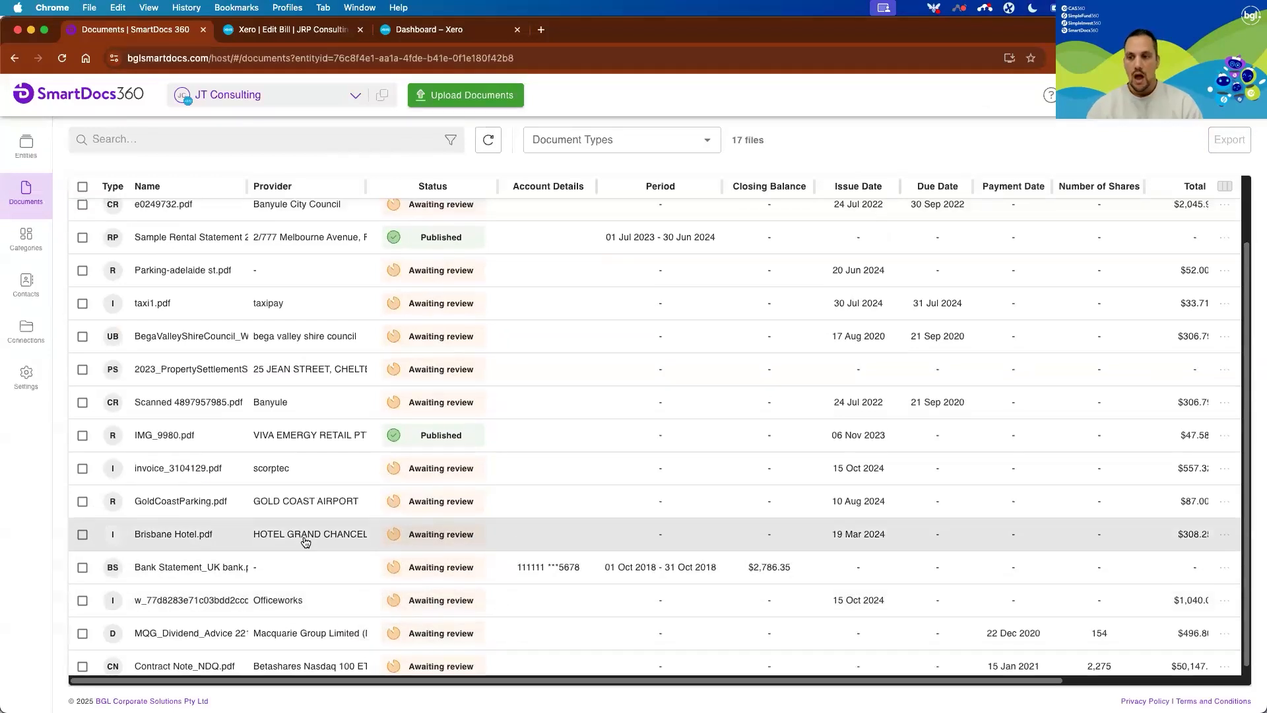
scroll(204, 446, up, 1)
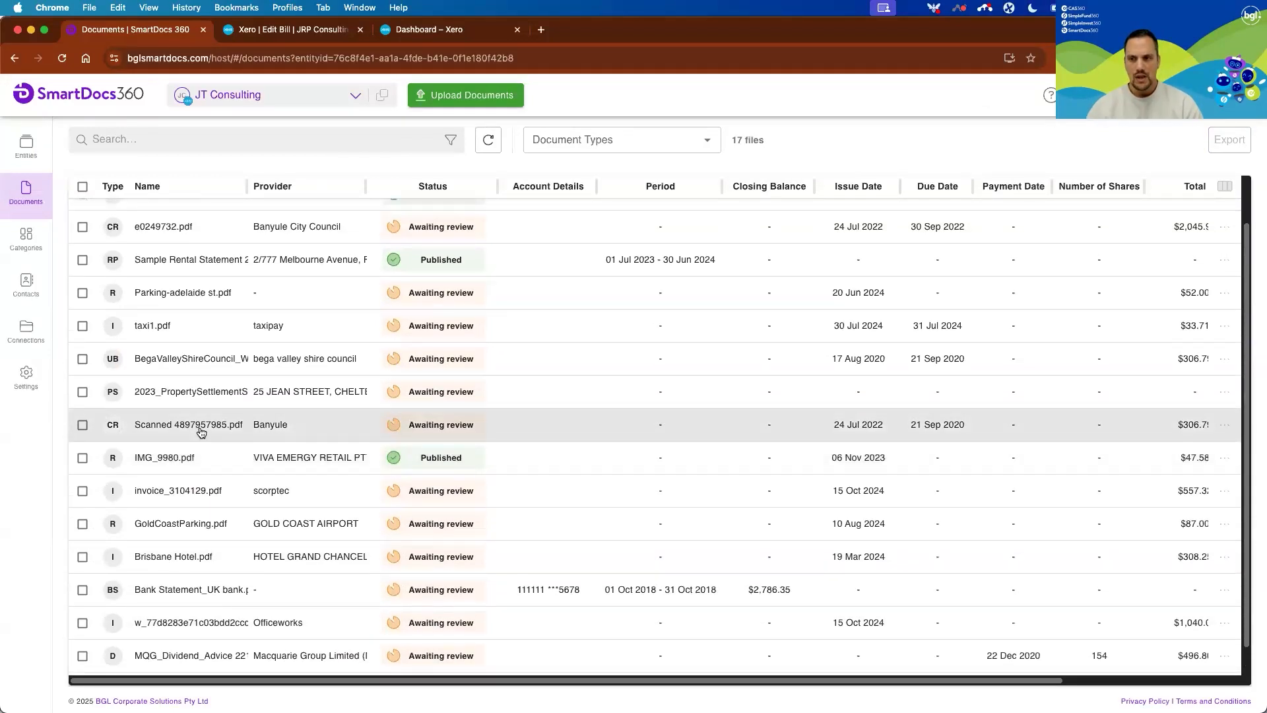
click(201, 432)
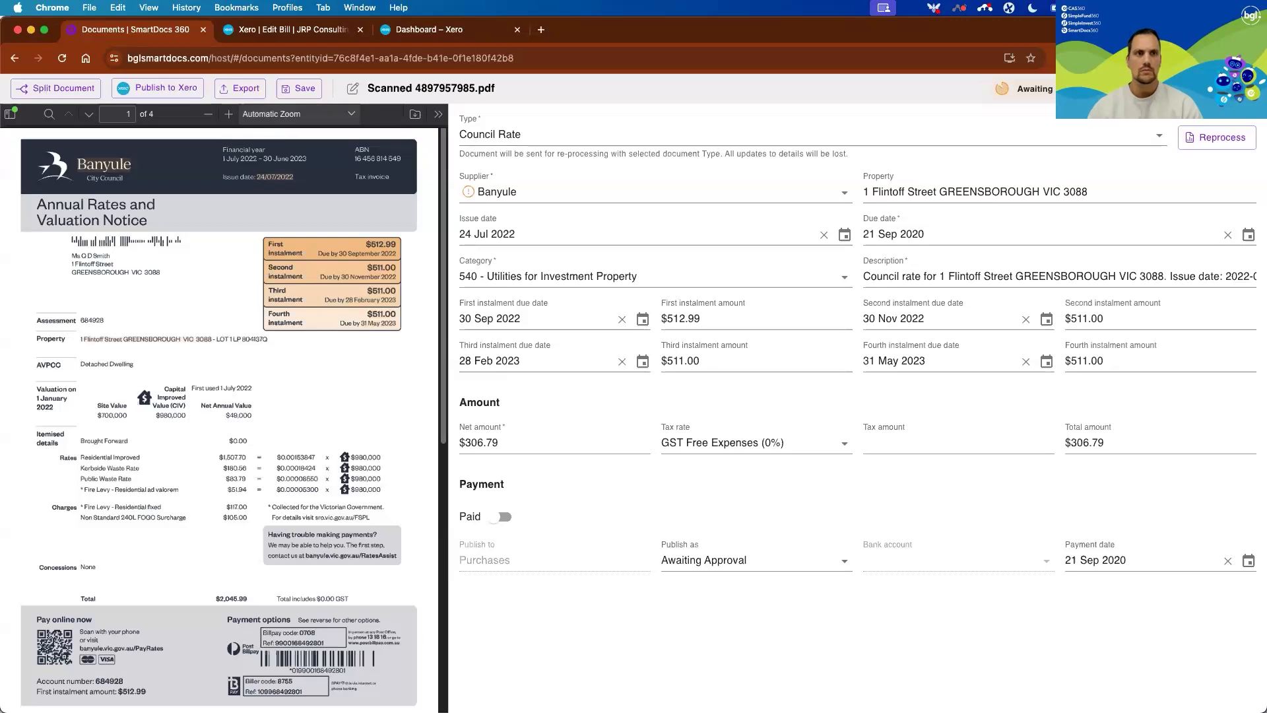
click(1246, 88)
scroll(314, 506, up, 1)
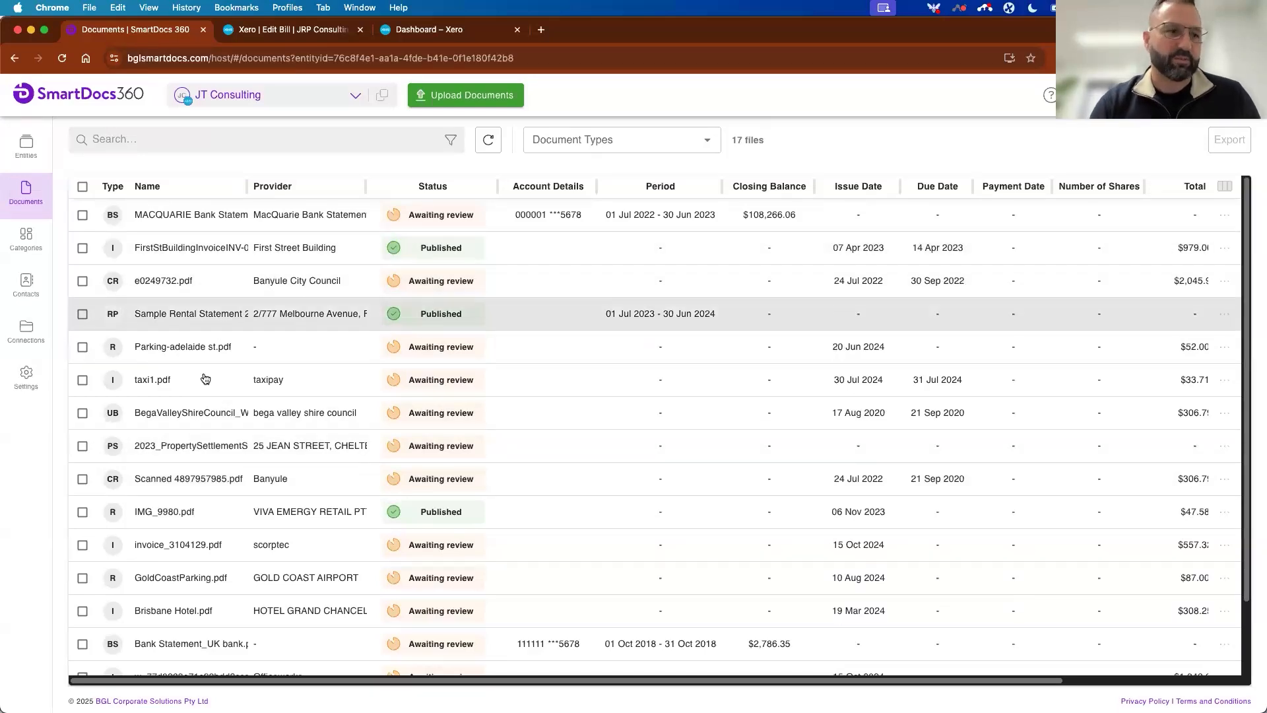
scroll(203, 416, down, 1)
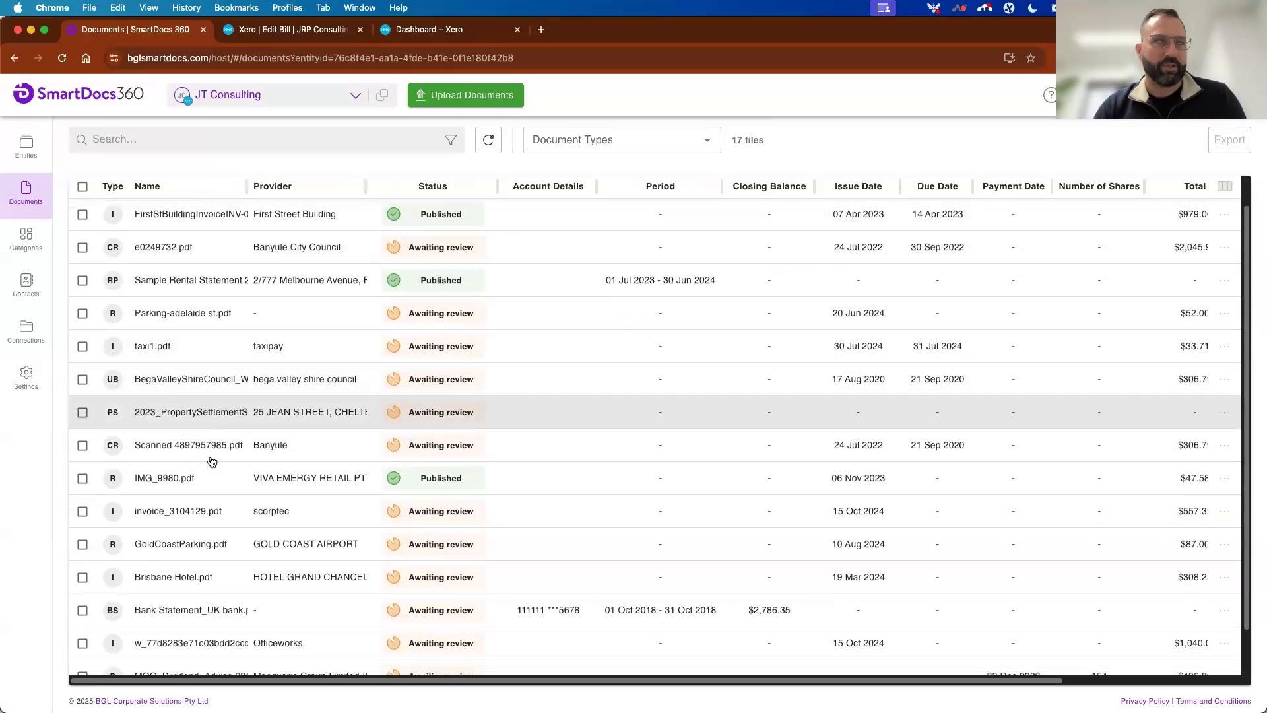
scroll(218, 518, down, 2)
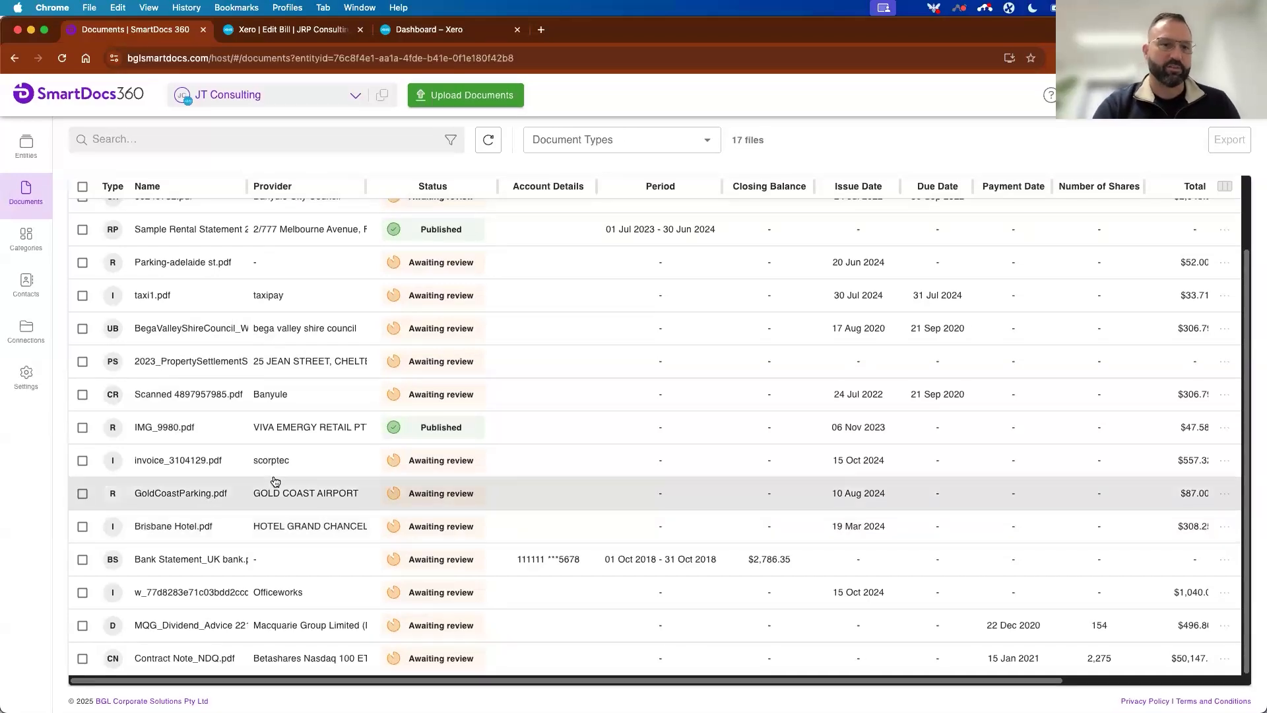
scroll(275, 482, up, 1)
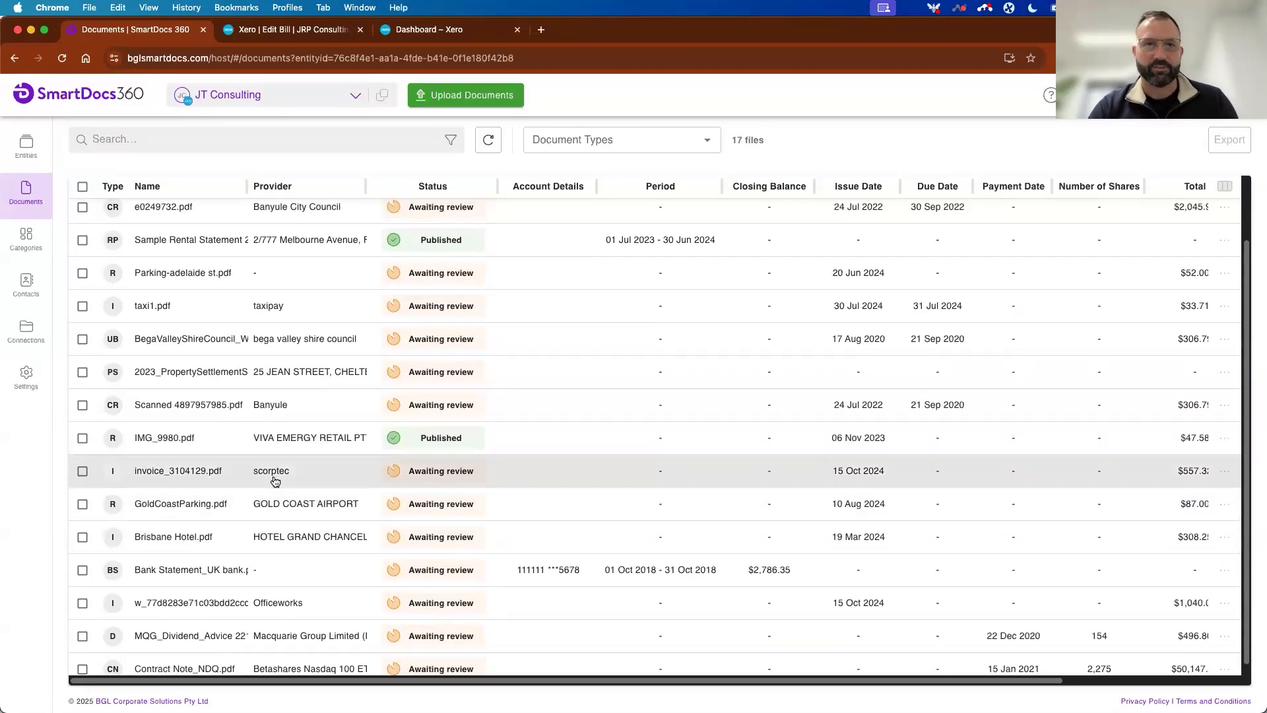
Open Scanned 4897957985.pdf, check its pages and split it into three documents covering page 1, page 2 and pages 3 to 4.
click(215, 406)
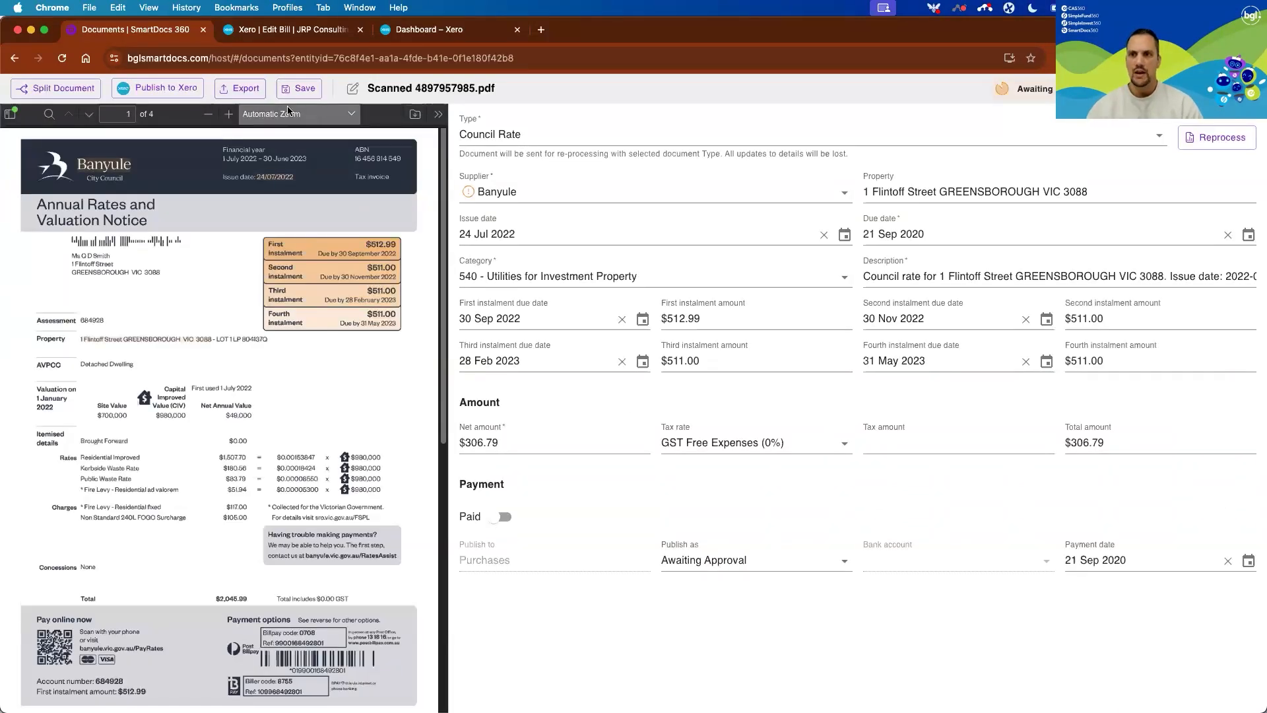
scroll(214, 426, down, 10)
scroll(212, 426, up, 10)
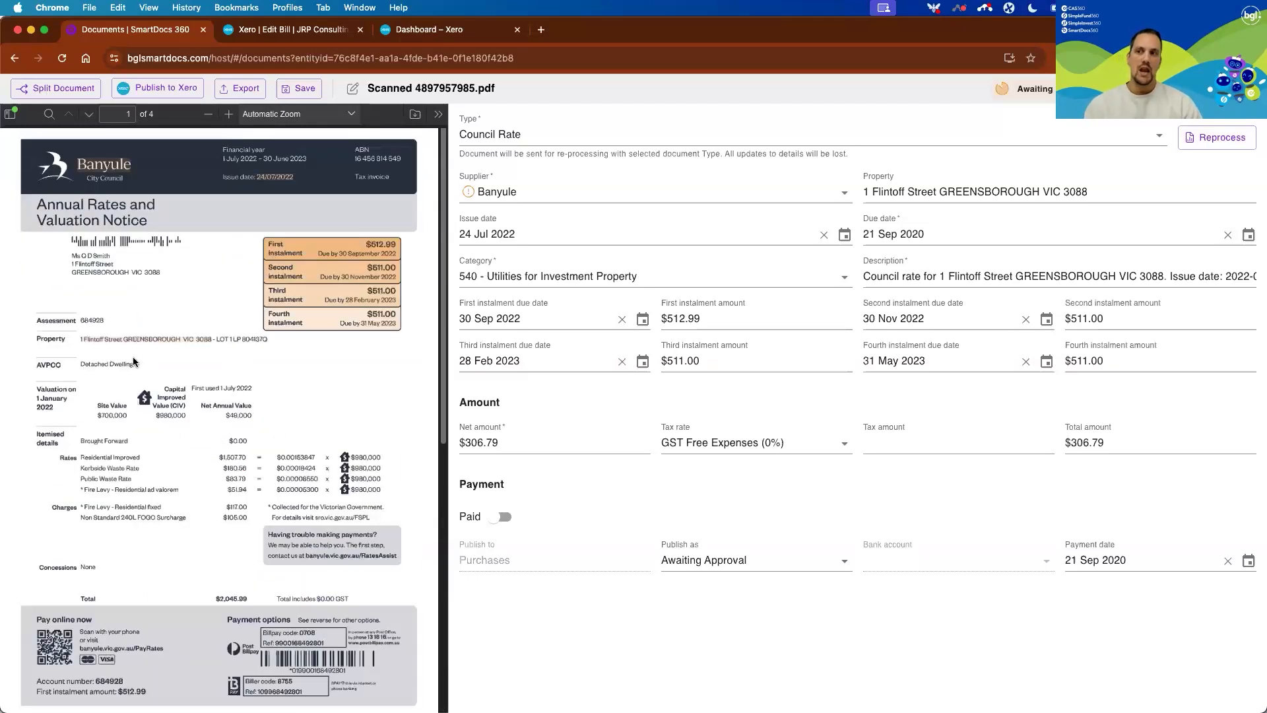
scroll(132, 359, down, 1)
scroll(132, 357, down, 4)
scroll(189, 388, up, 4)
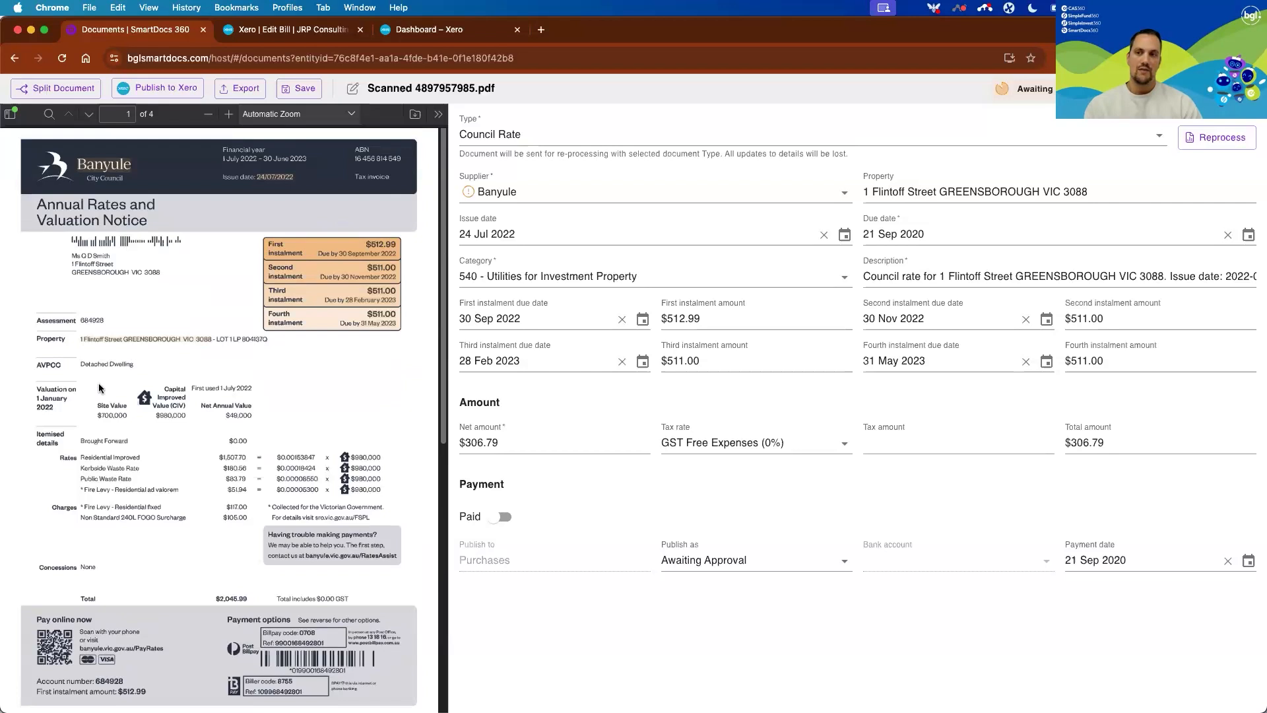
scroll(252, 425, down, 10)
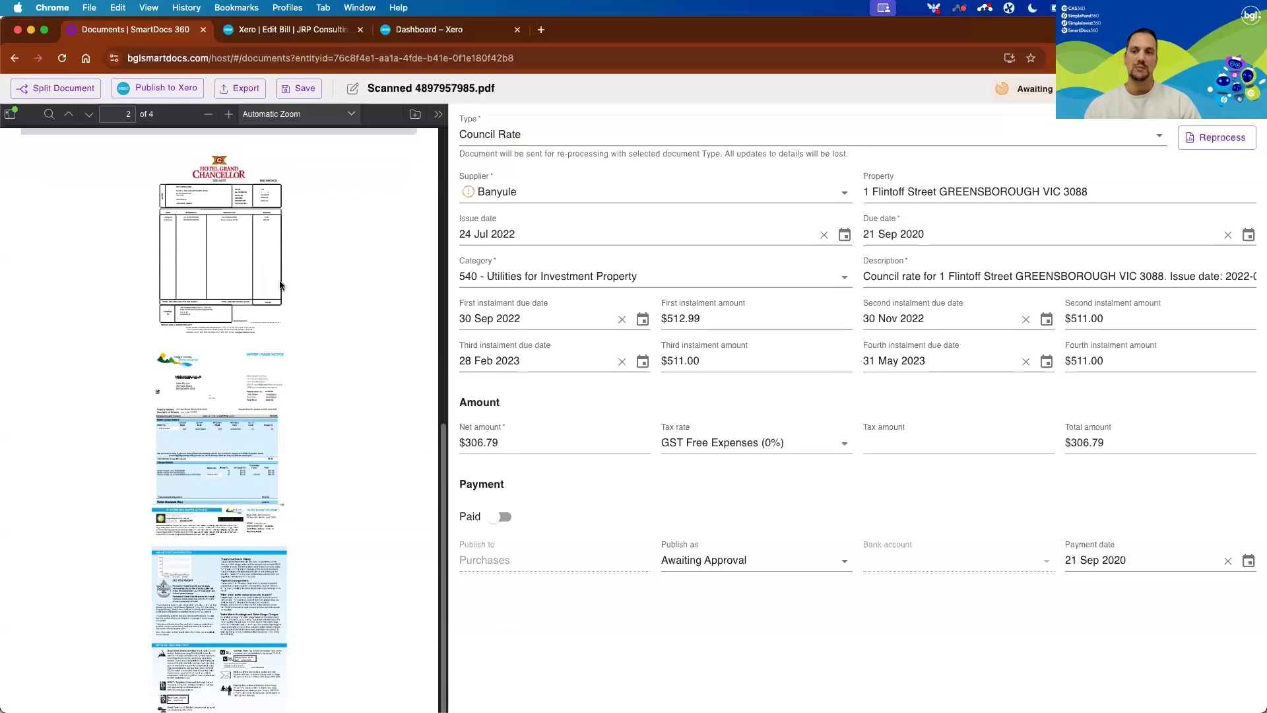
scroll(280, 285, up, 5)
scroll(280, 285, up, 2)
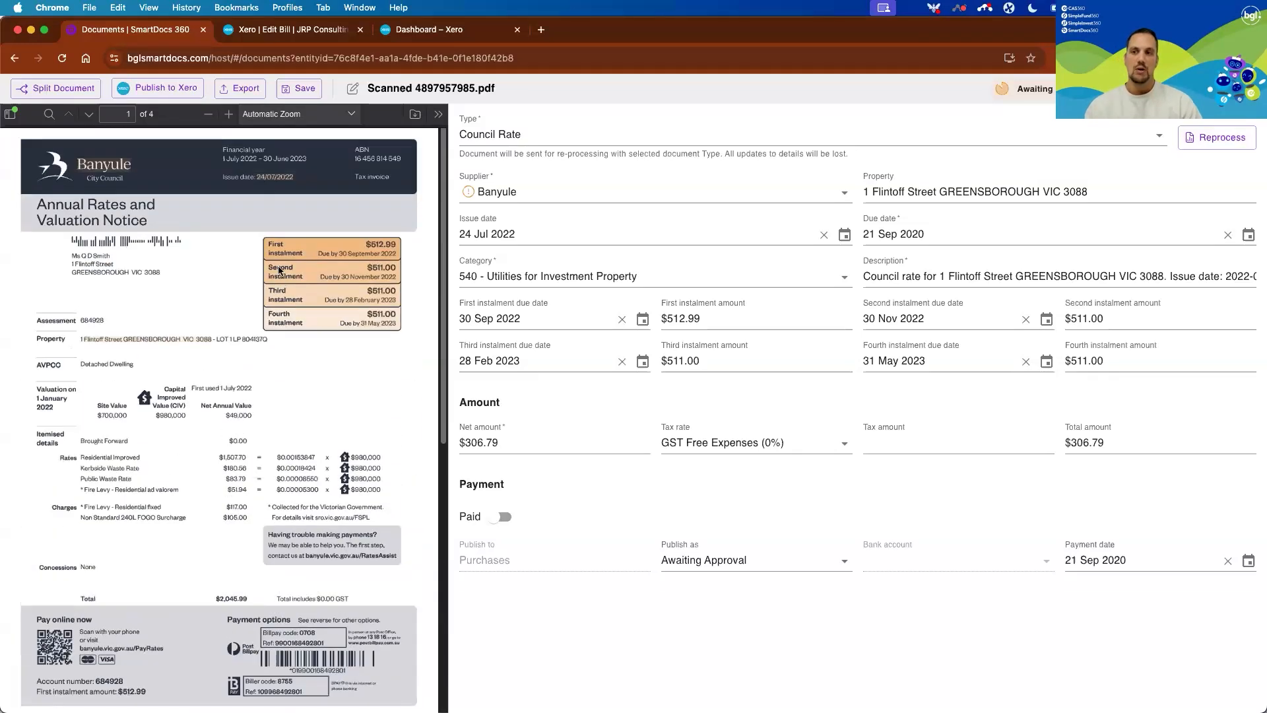
click(60, 90)
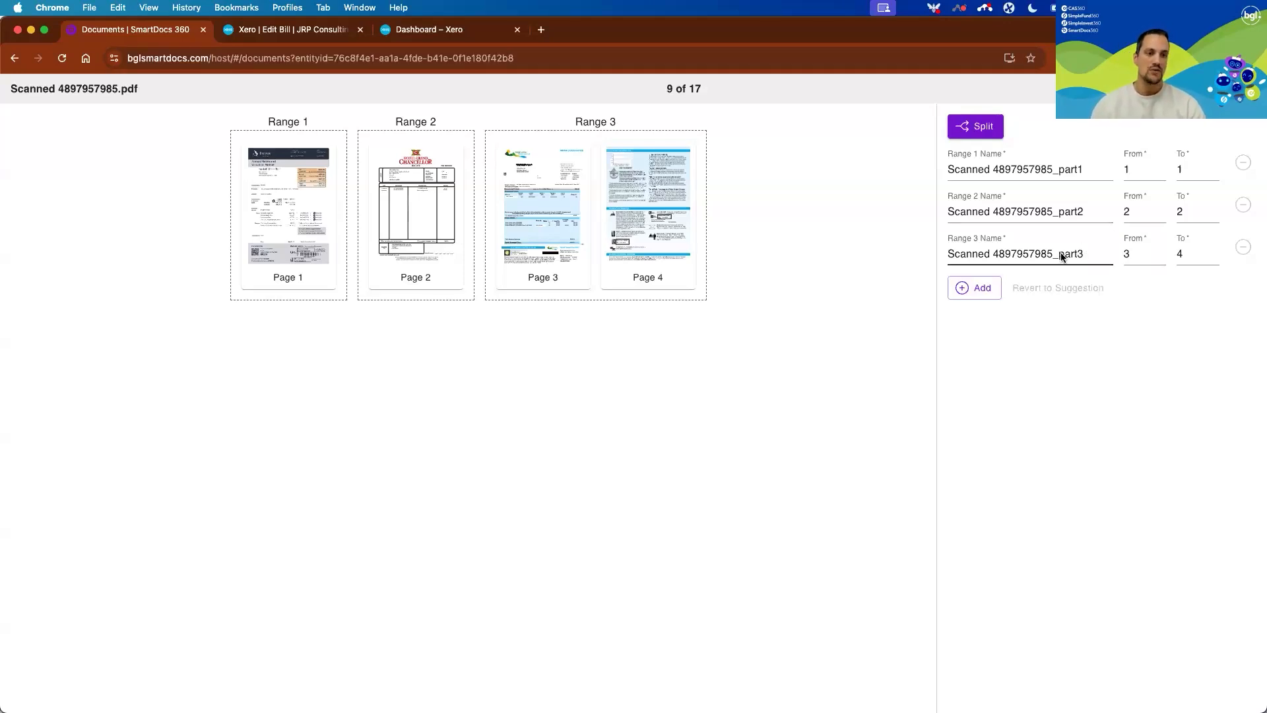
click(978, 129)
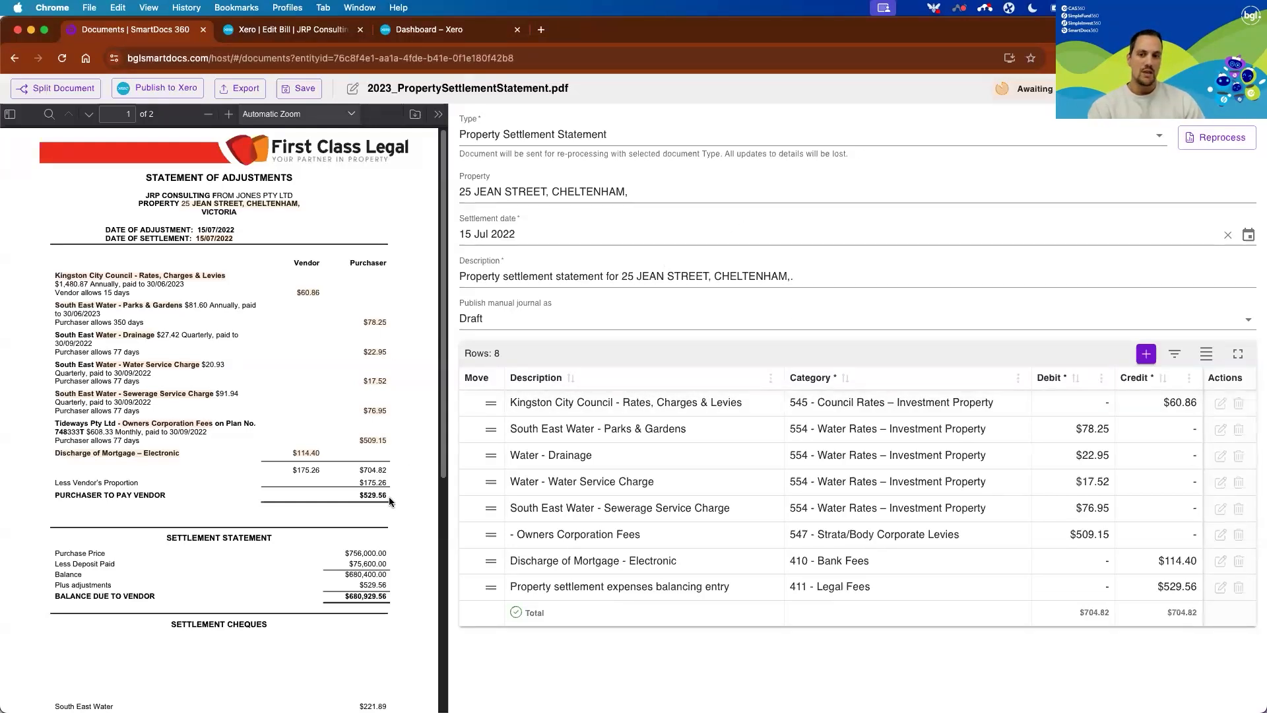
Publish 2023_PropertySettlementStatement.pdf to Xero as a draft manual journal, check the journal in Xero and return to SmartDocs 360.
click(177, 89)
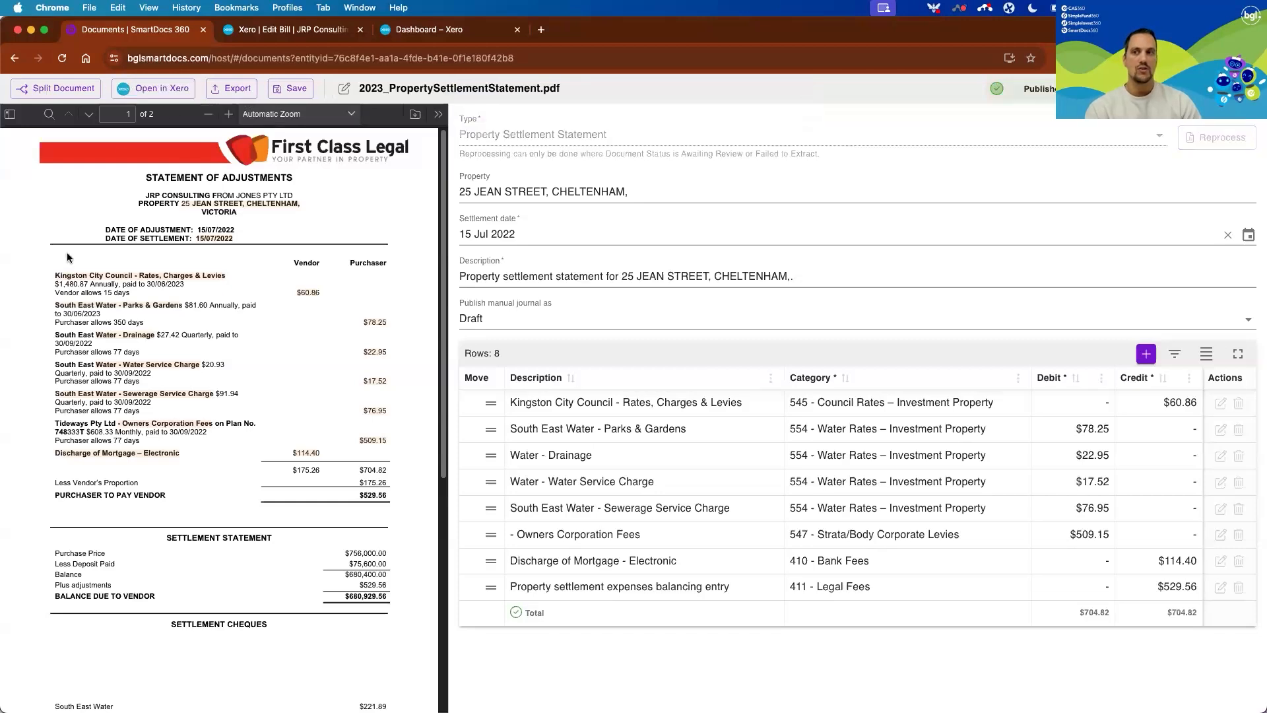
click(159, 88)
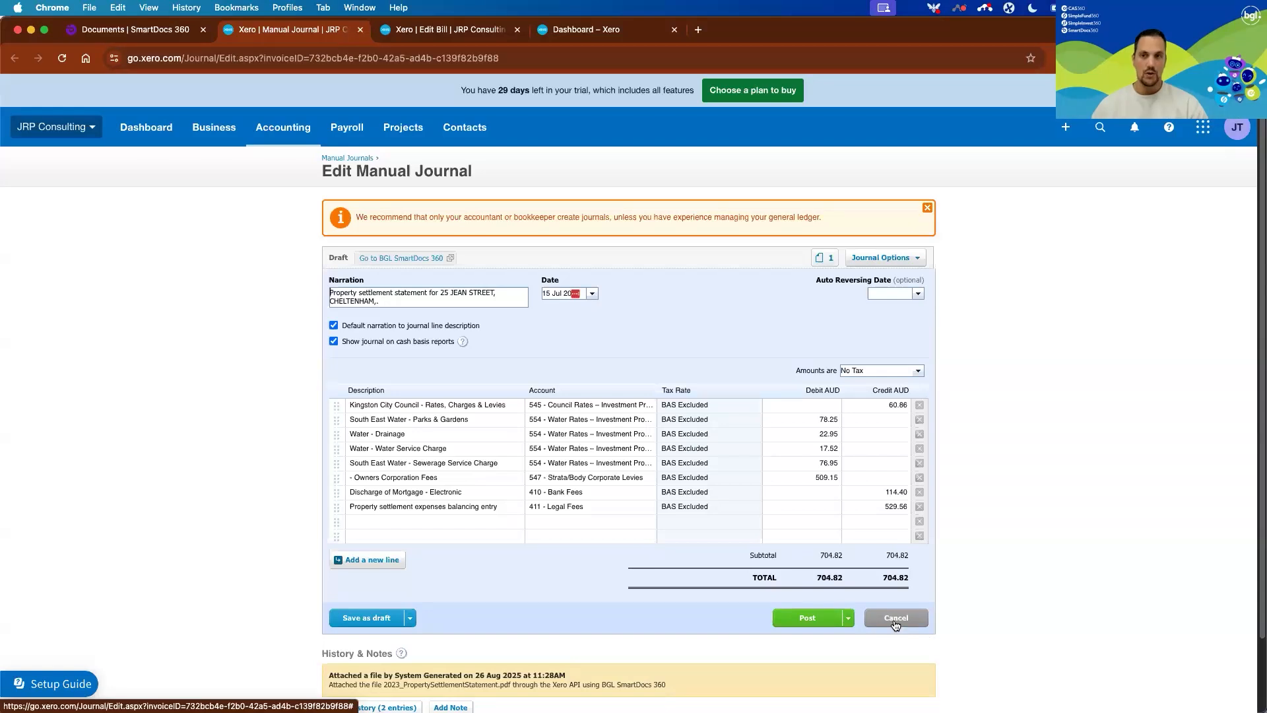
click(150, 27)
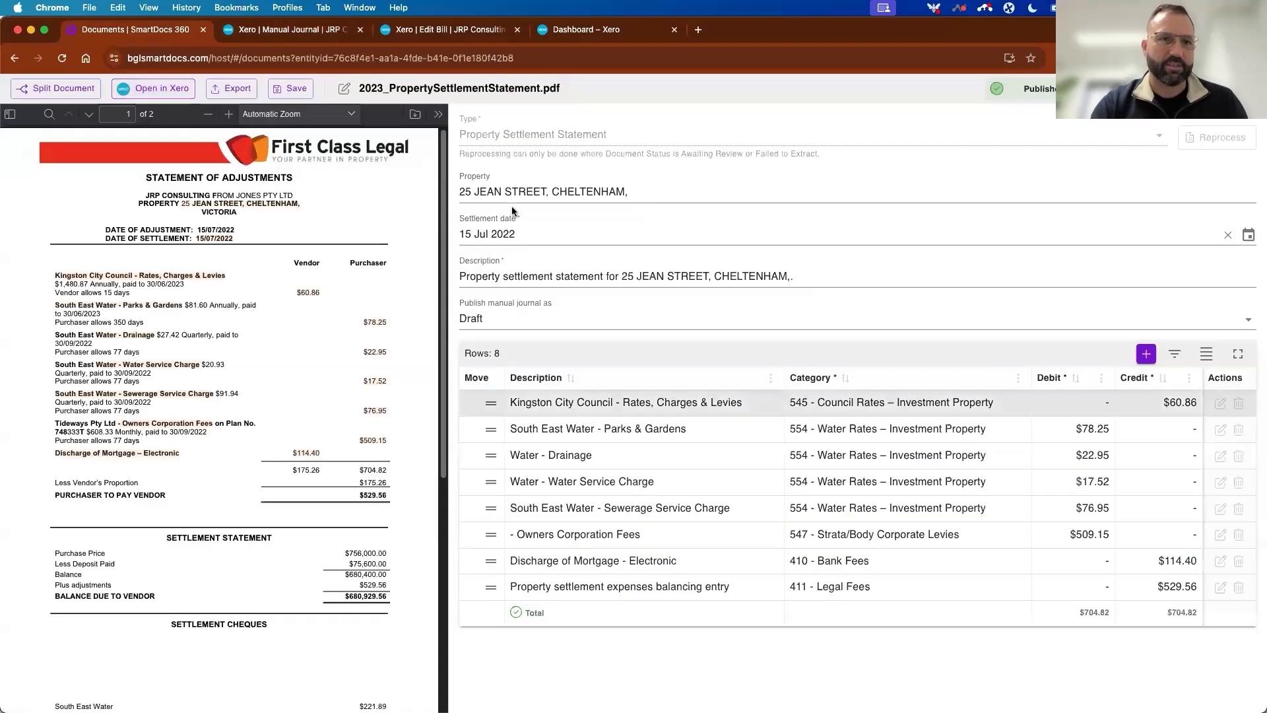
Export the property settlement statement as a CSV file and bring up the exported file in Excel.
click(230, 88)
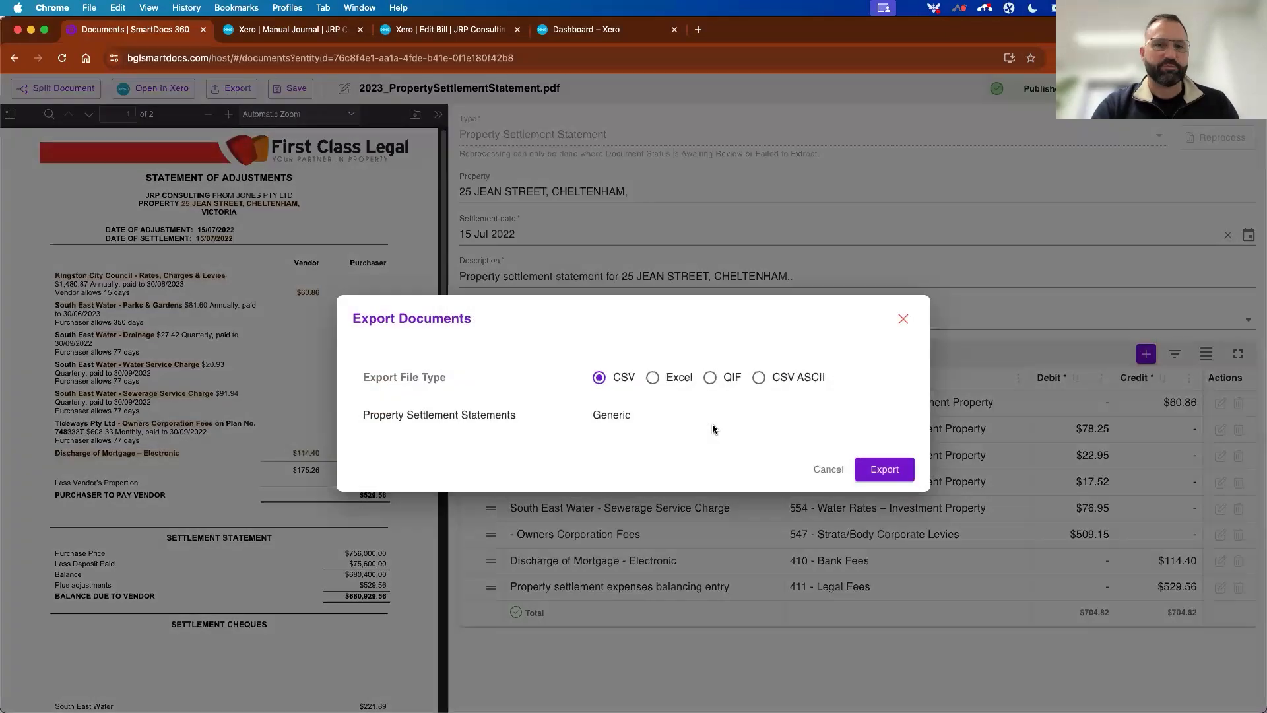
click(887, 471)
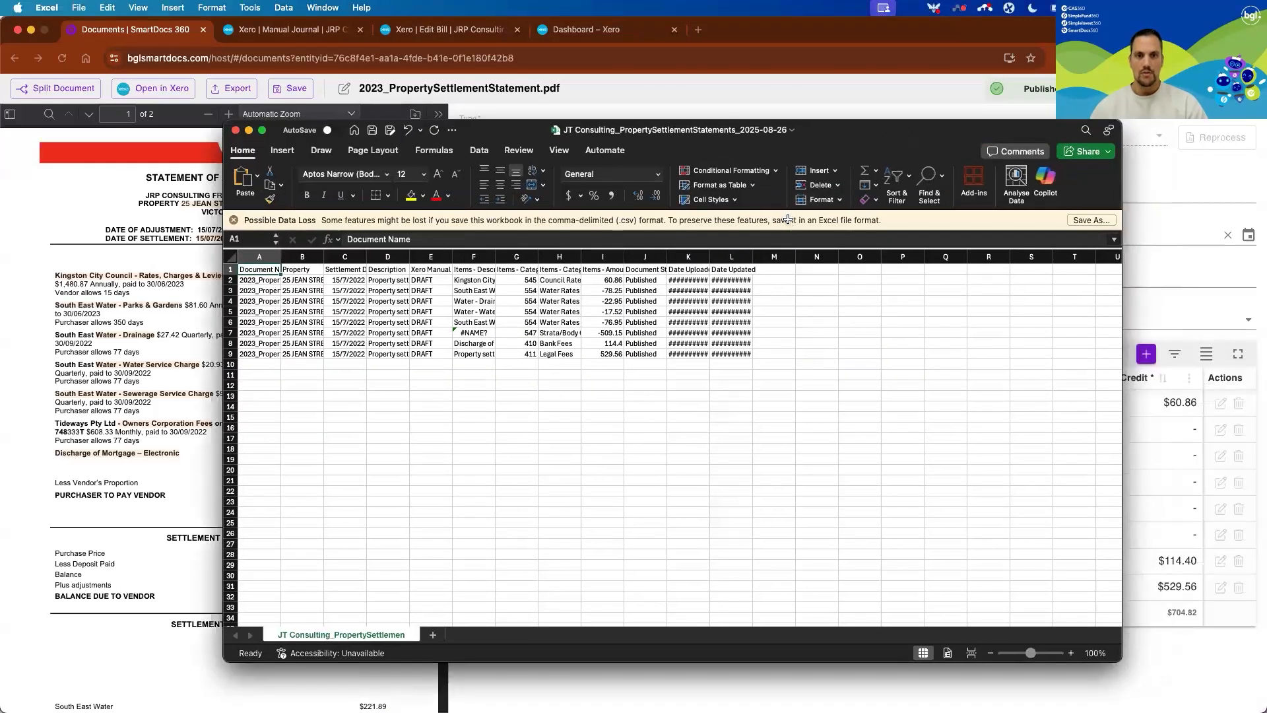
click(680, 373)
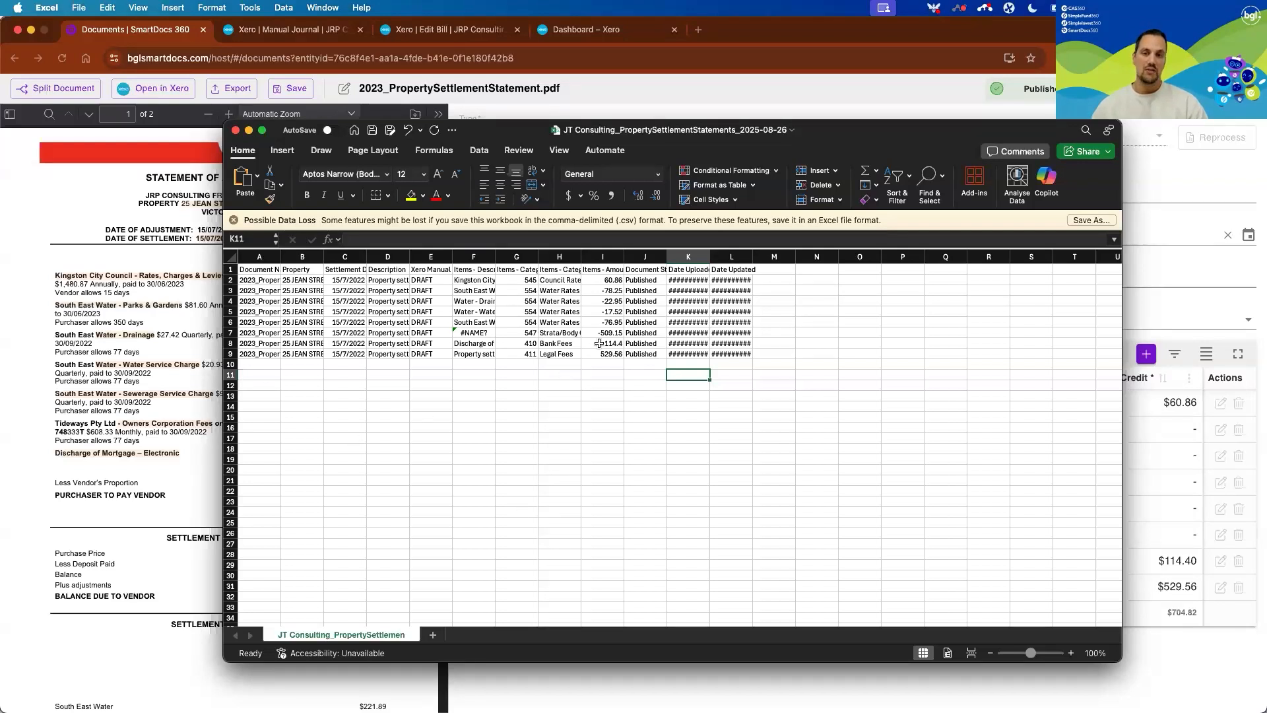
Widen the Items - Description column to inspect the exported line items, and close the workbook without saving.
click(472, 334)
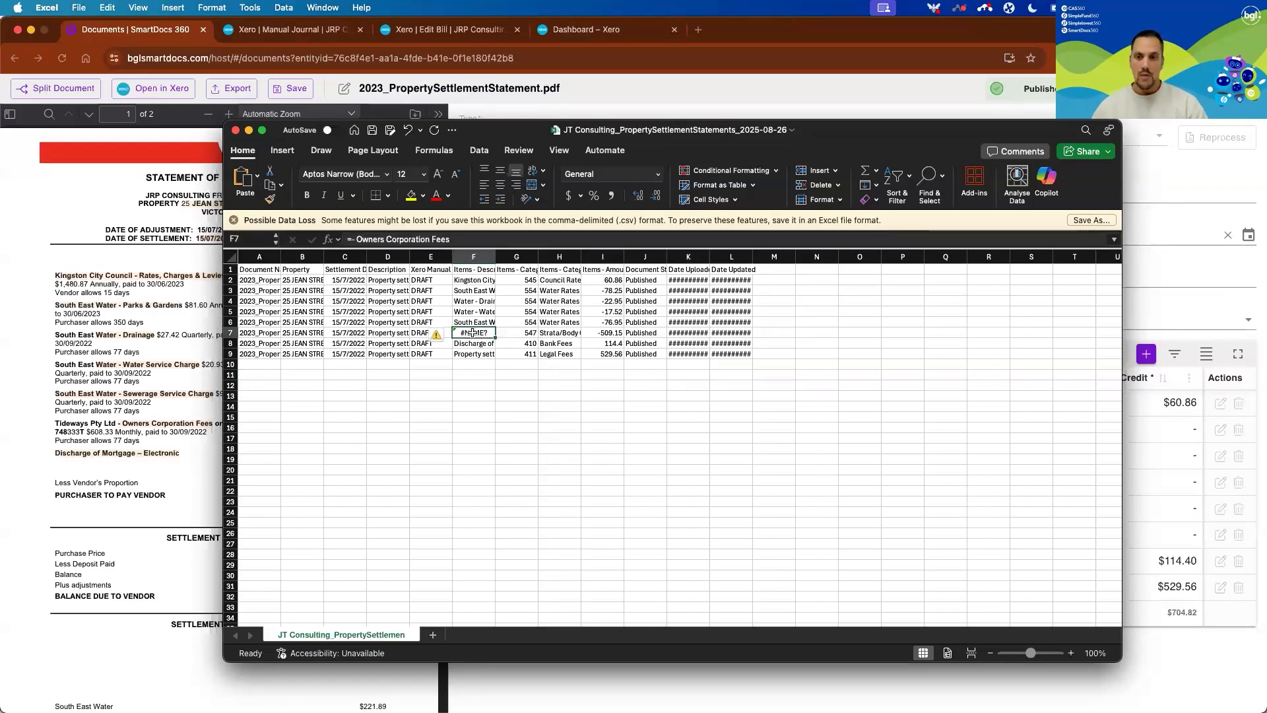
drag(495, 262, 570, 262)
click(534, 383)
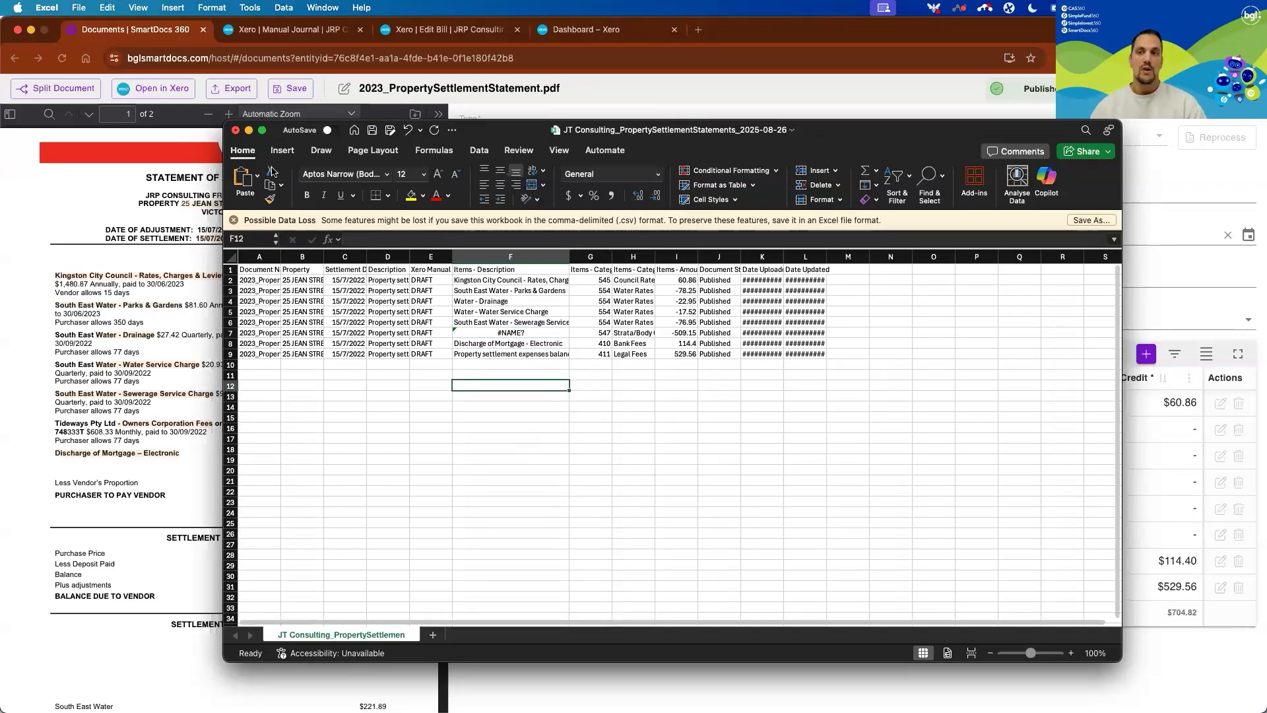
click(236, 131)
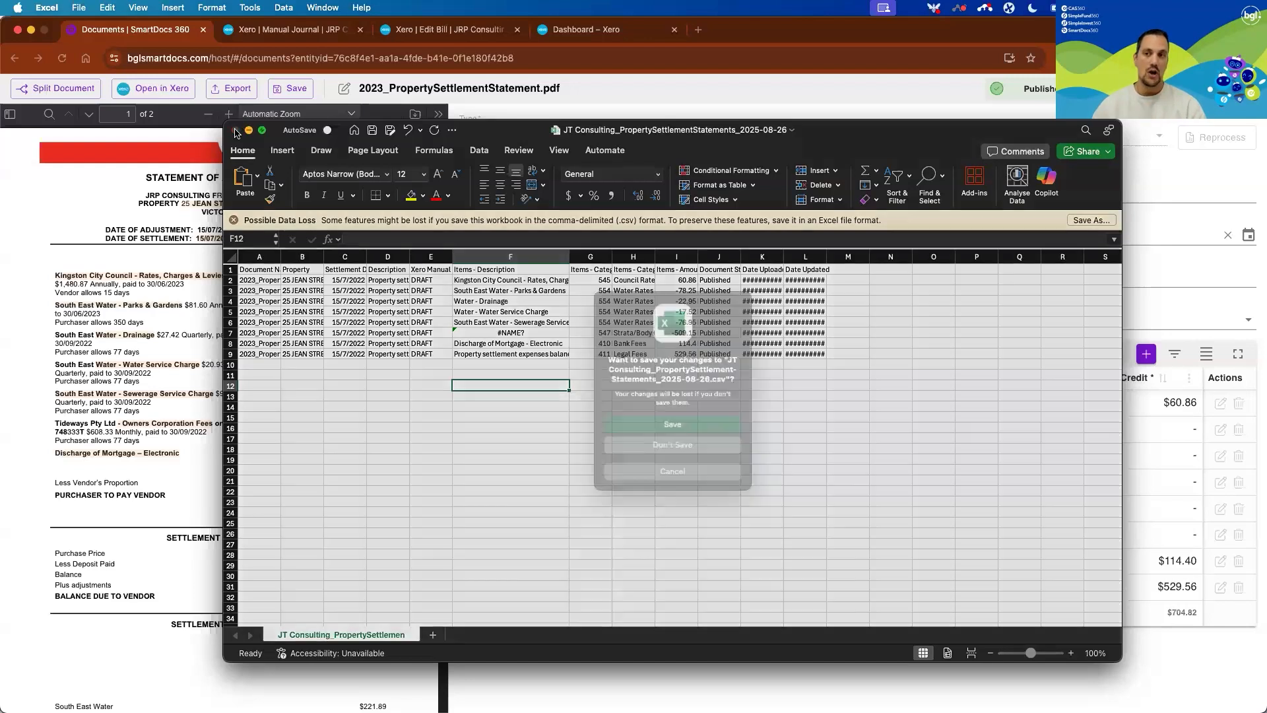
click(668, 449)
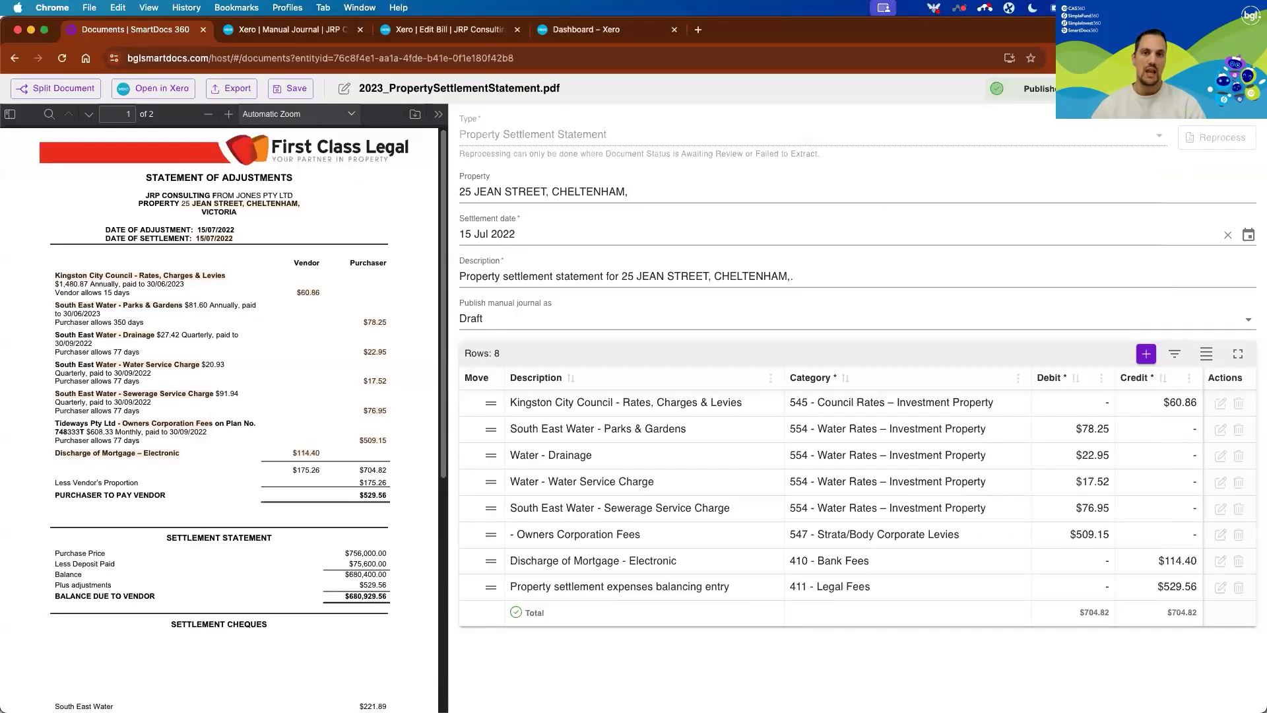
Go to BegaValleyShireCouncil_WaterRates_Sept2020.pdf, change its document type to Invoice and reprocess it.
click(1213, 88)
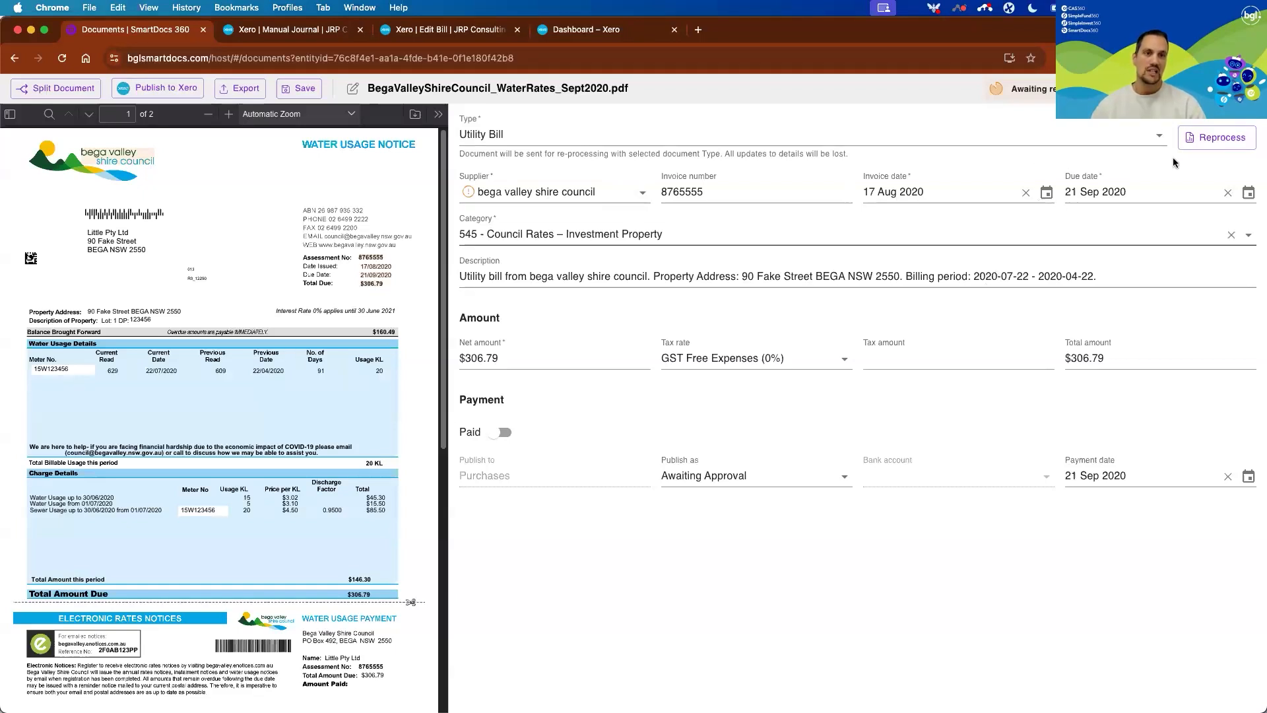
click(1159, 141)
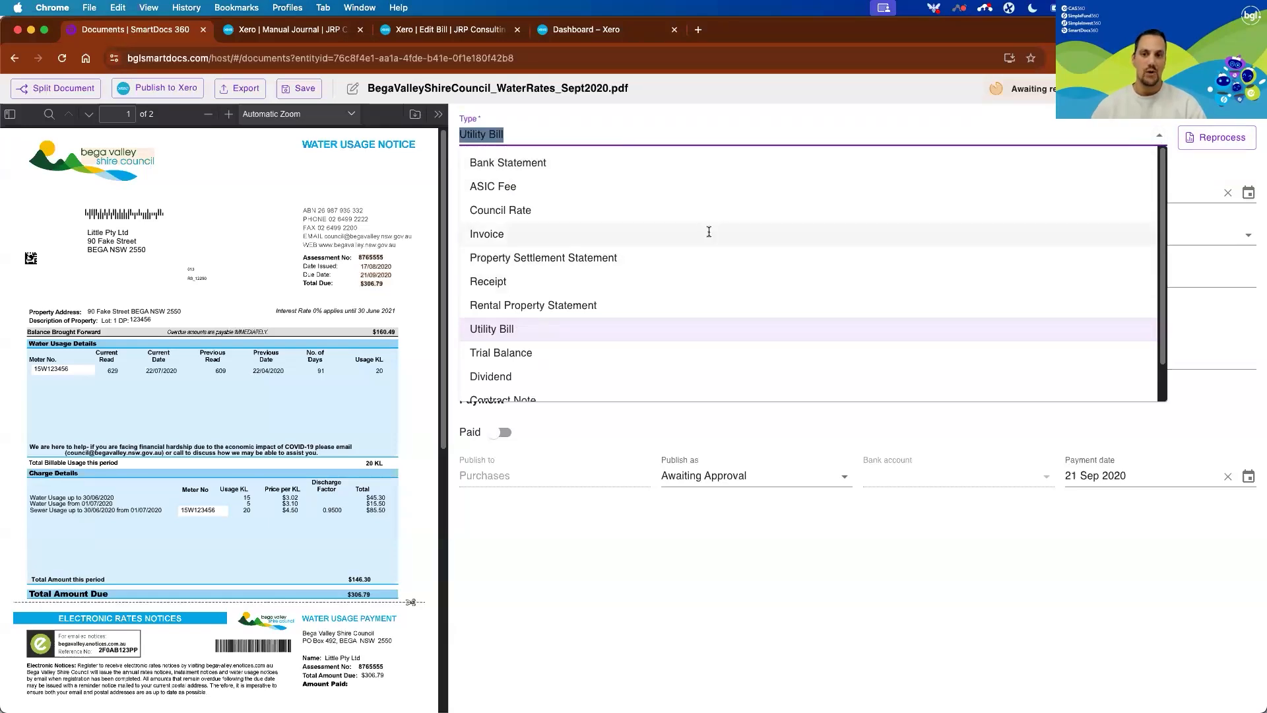
click(709, 232)
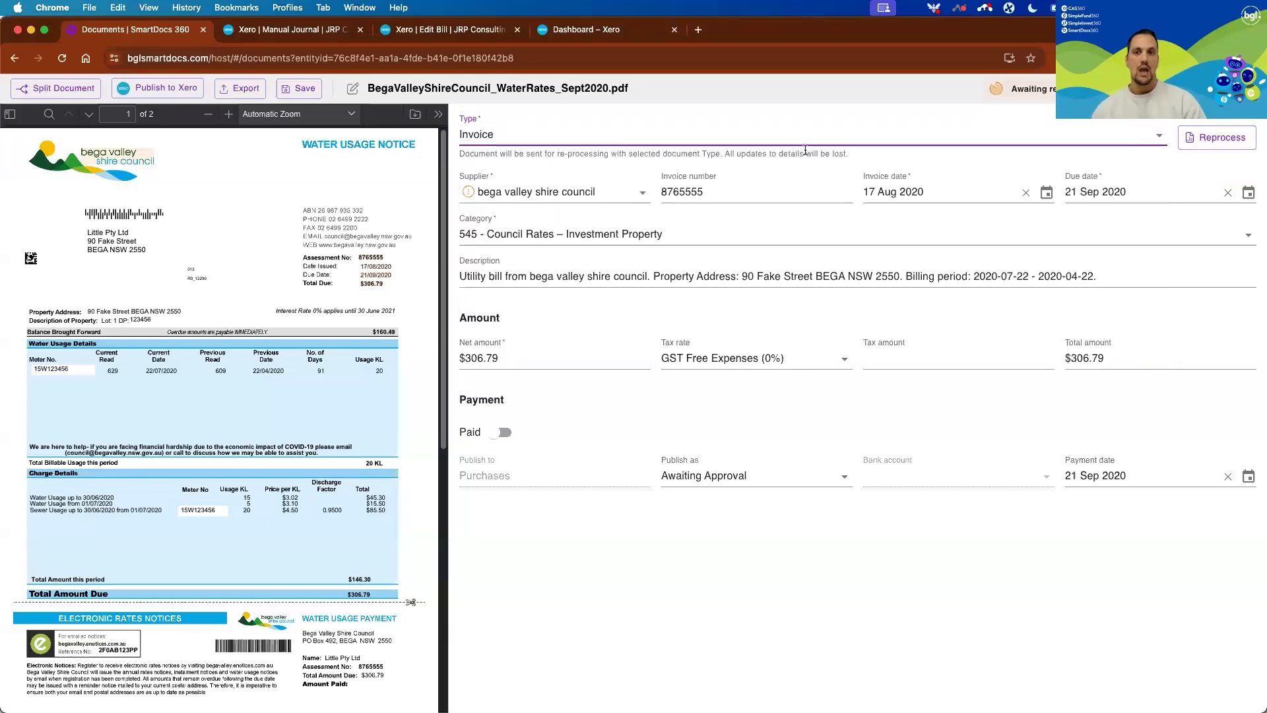
click(1223, 138)
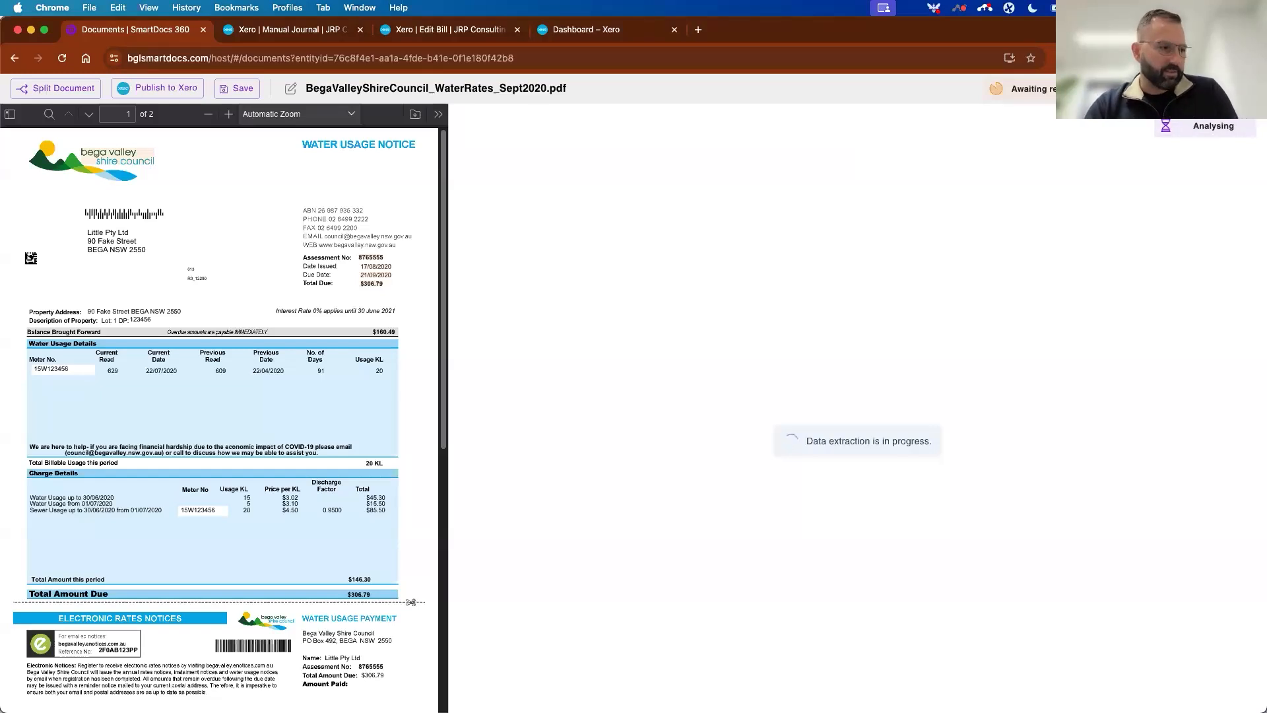
Return to JT Consulting's document list and check the statuses of the split and reprocessed documents.
click(1245, 89)
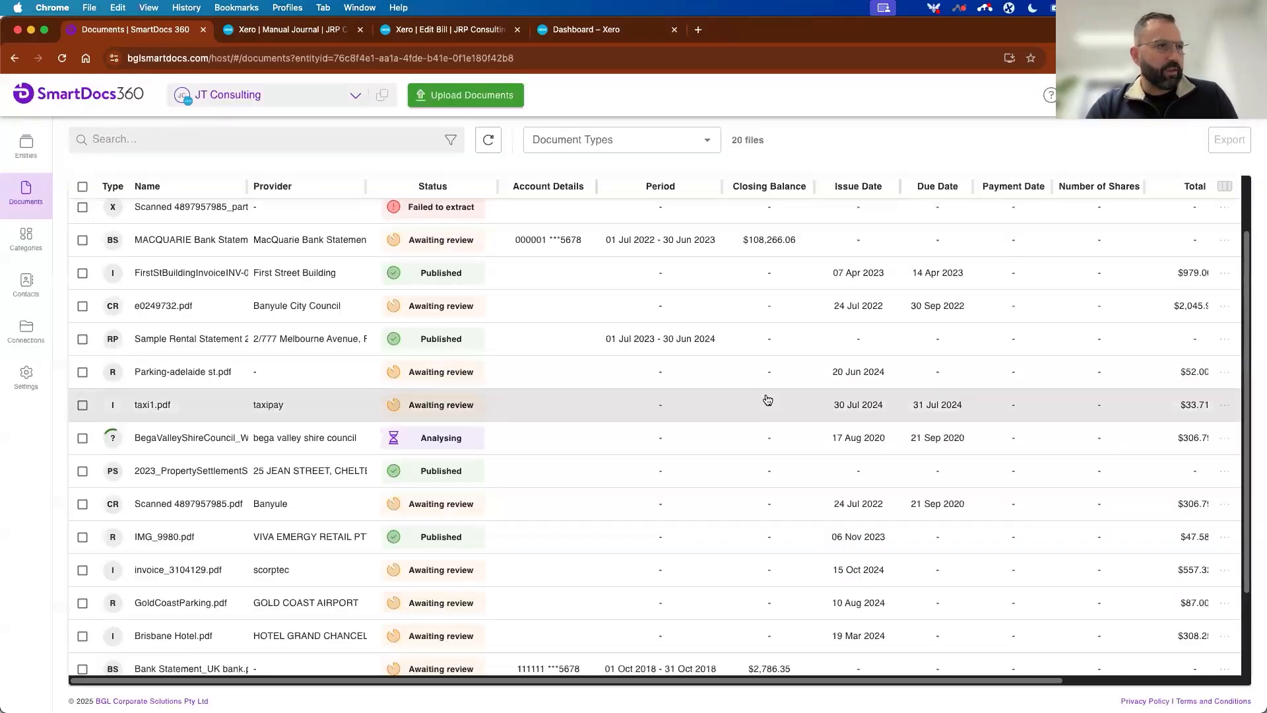
scroll(770, 396, down, 1)
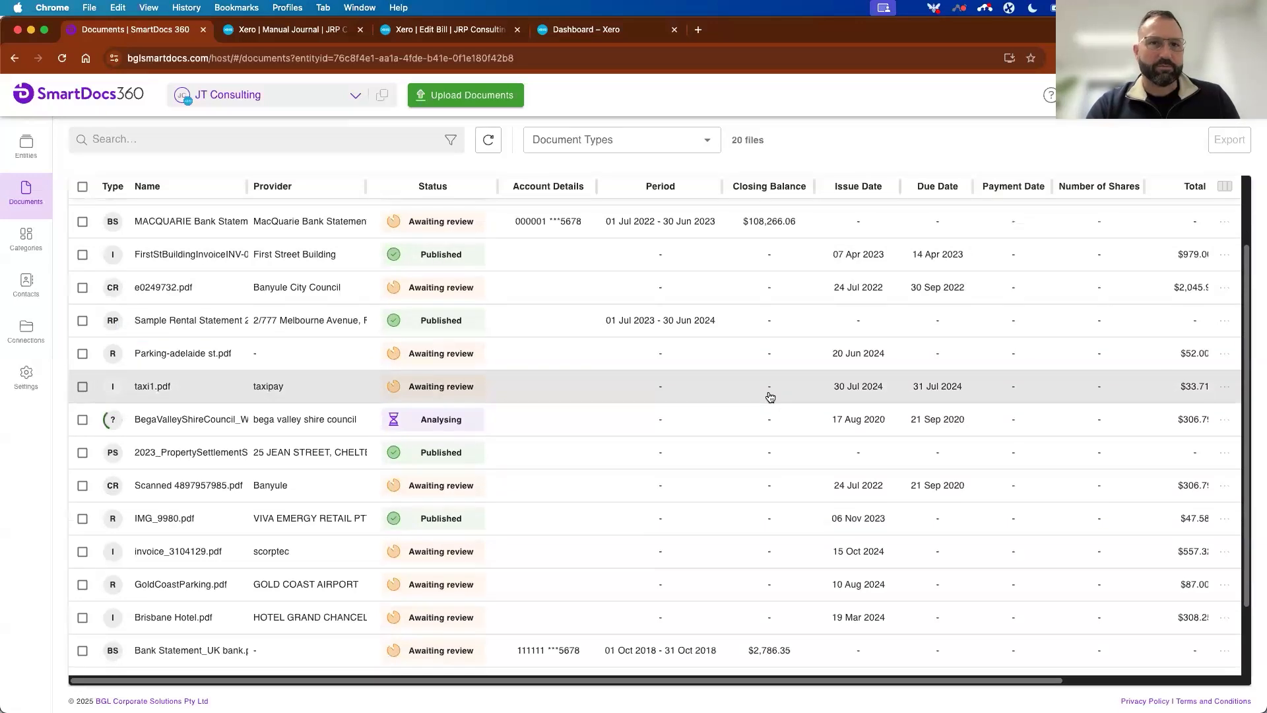
scroll(770, 396, up, 5)
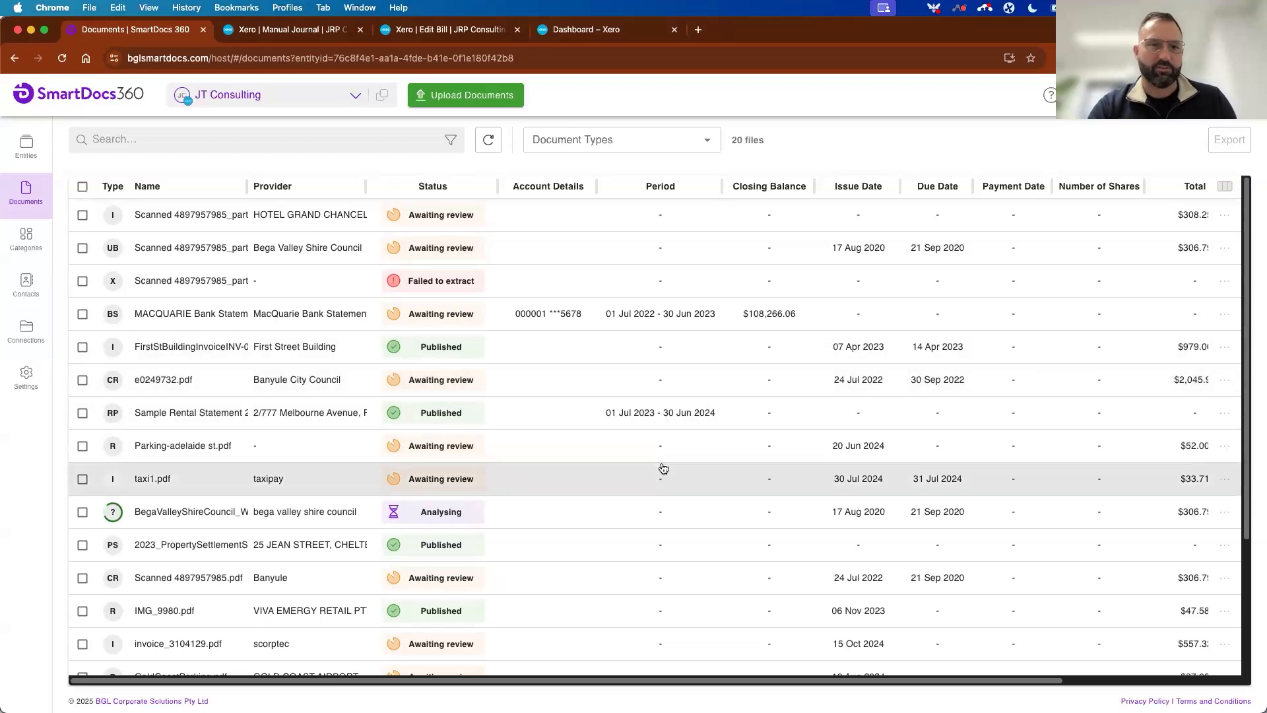
scroll(689, 534, down, 1)
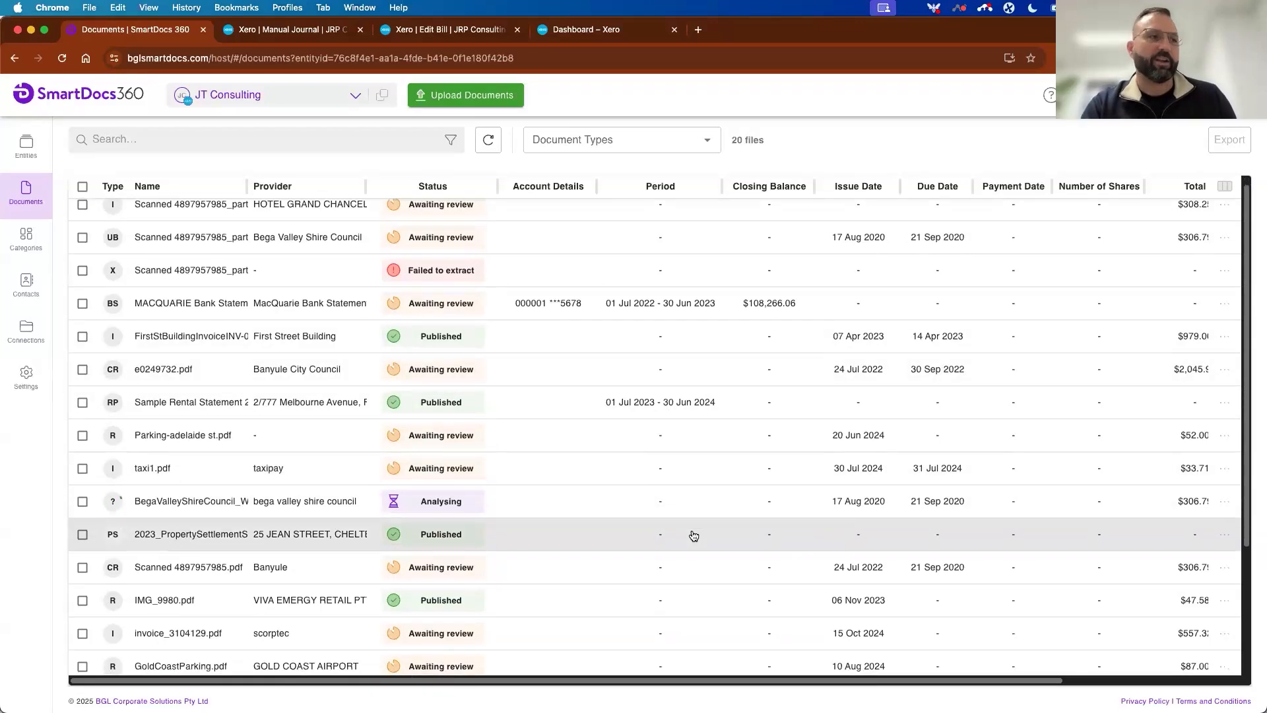
Filter JT Consulting's document list to show only Utility Bills, and clear the filter again.
scroll(693, 535, up, 1)
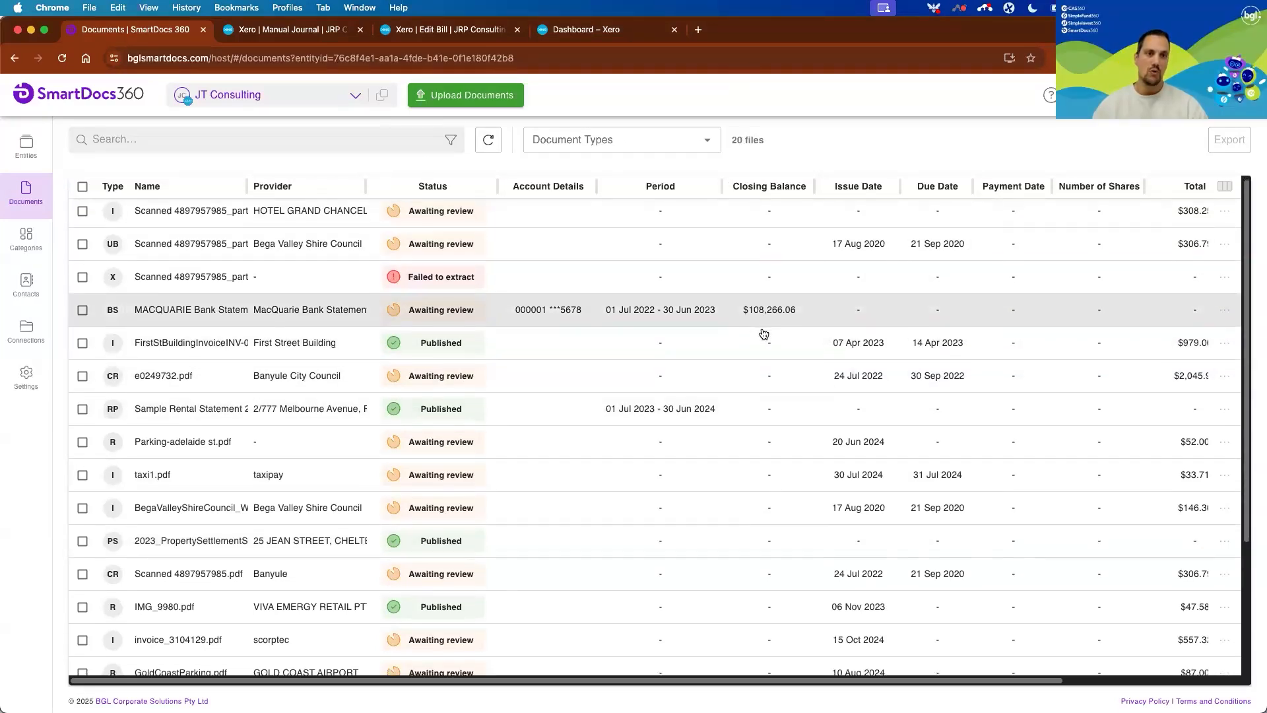
click(711, 141)
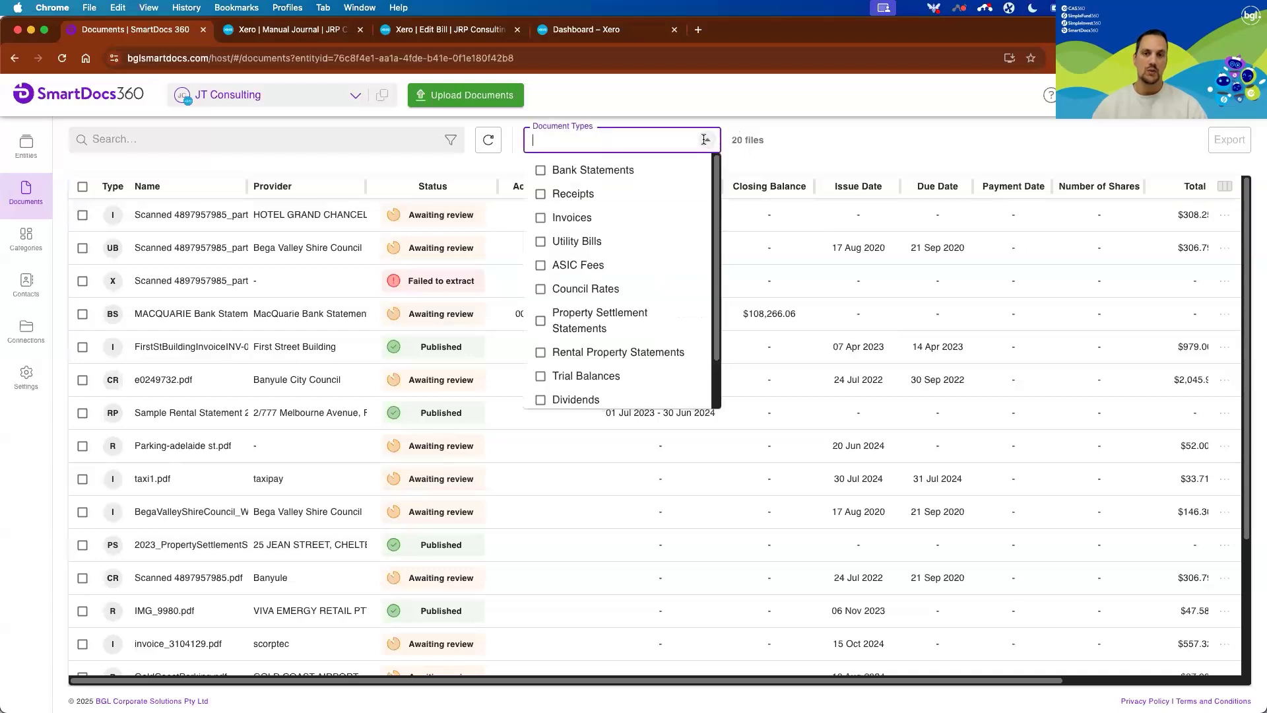
click(541, 242)
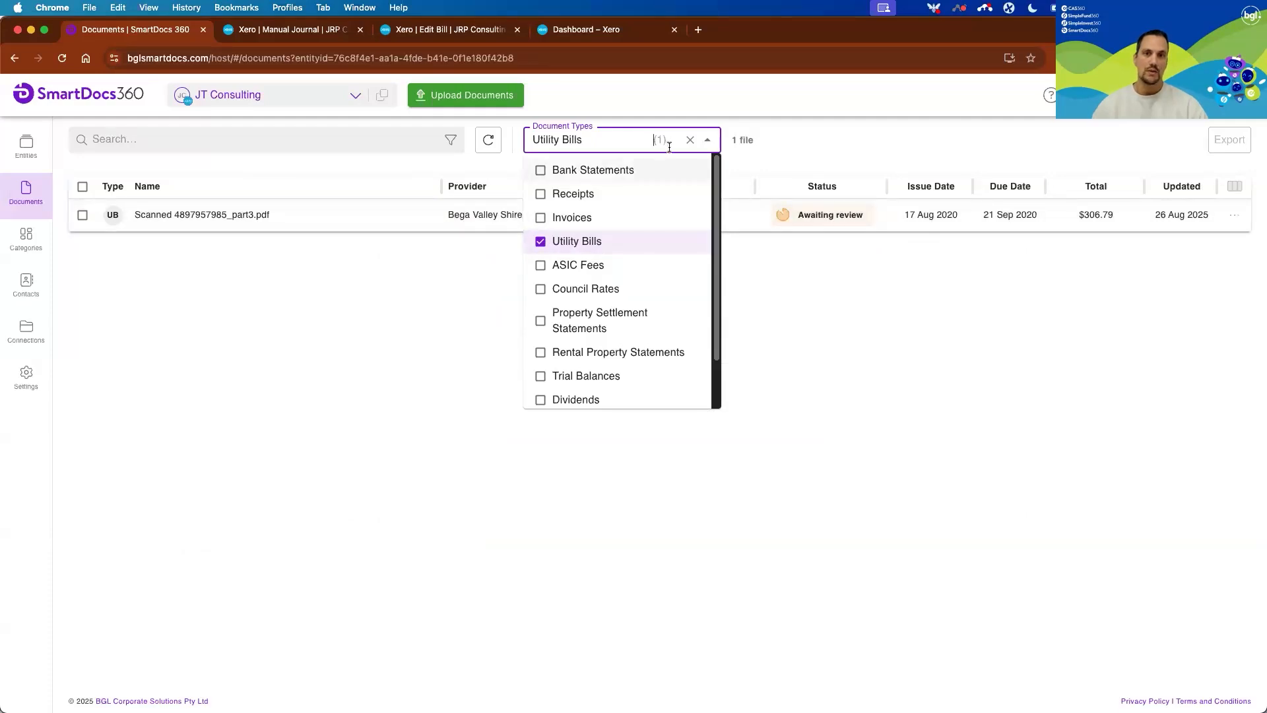
click(690, 139)
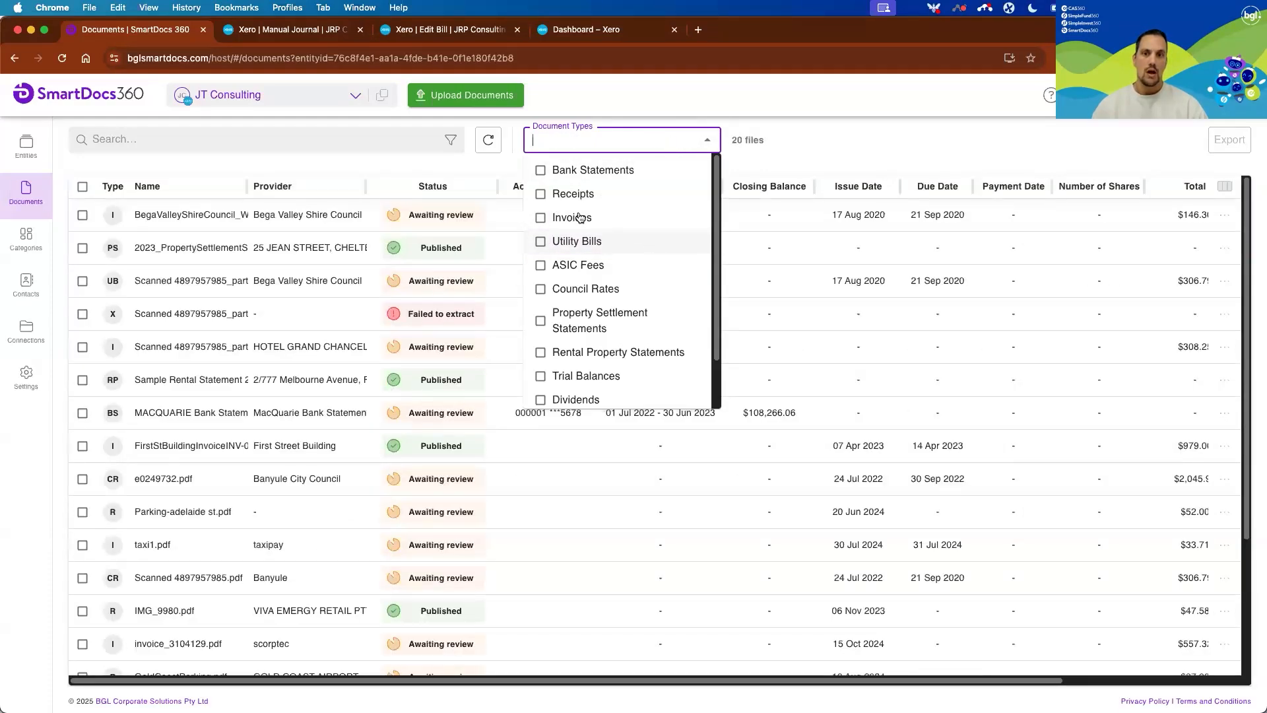
Filter the document list by the Receipts document type and select all the listed receipts.
click(542, 195)
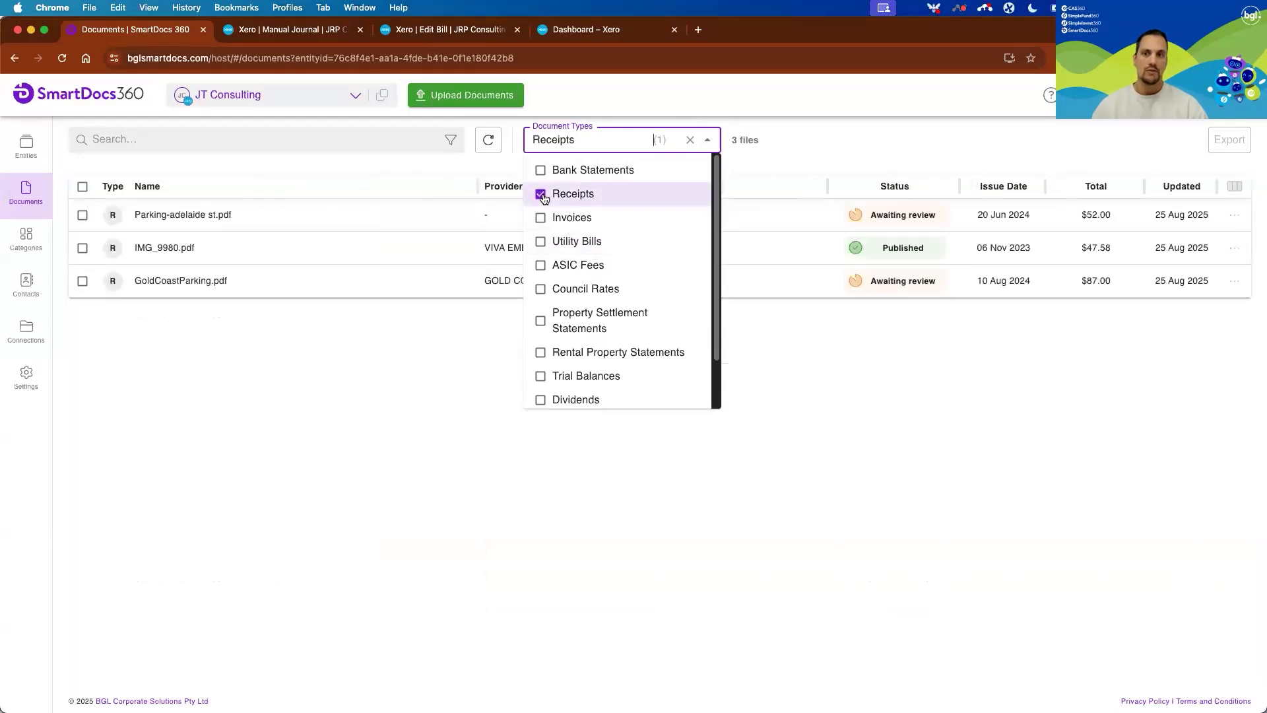
click(792, 399)
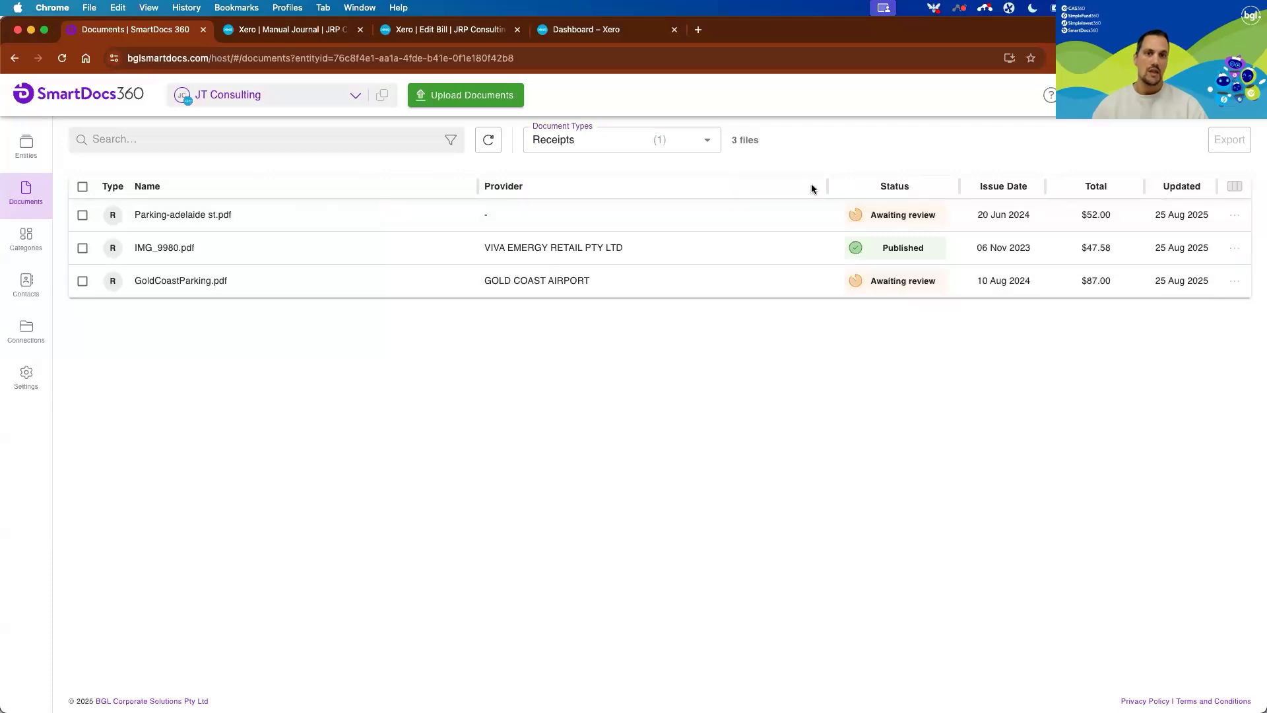
drag(825, 186, 478, 186)
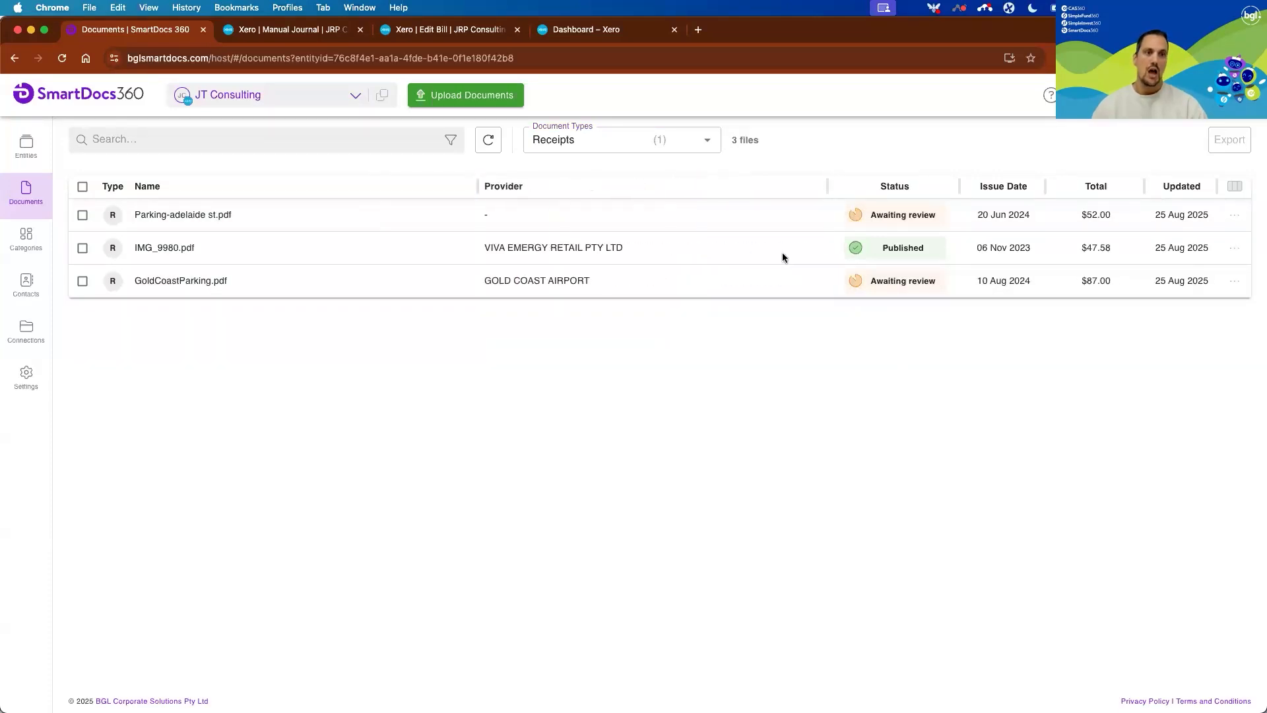
click(83, 187)
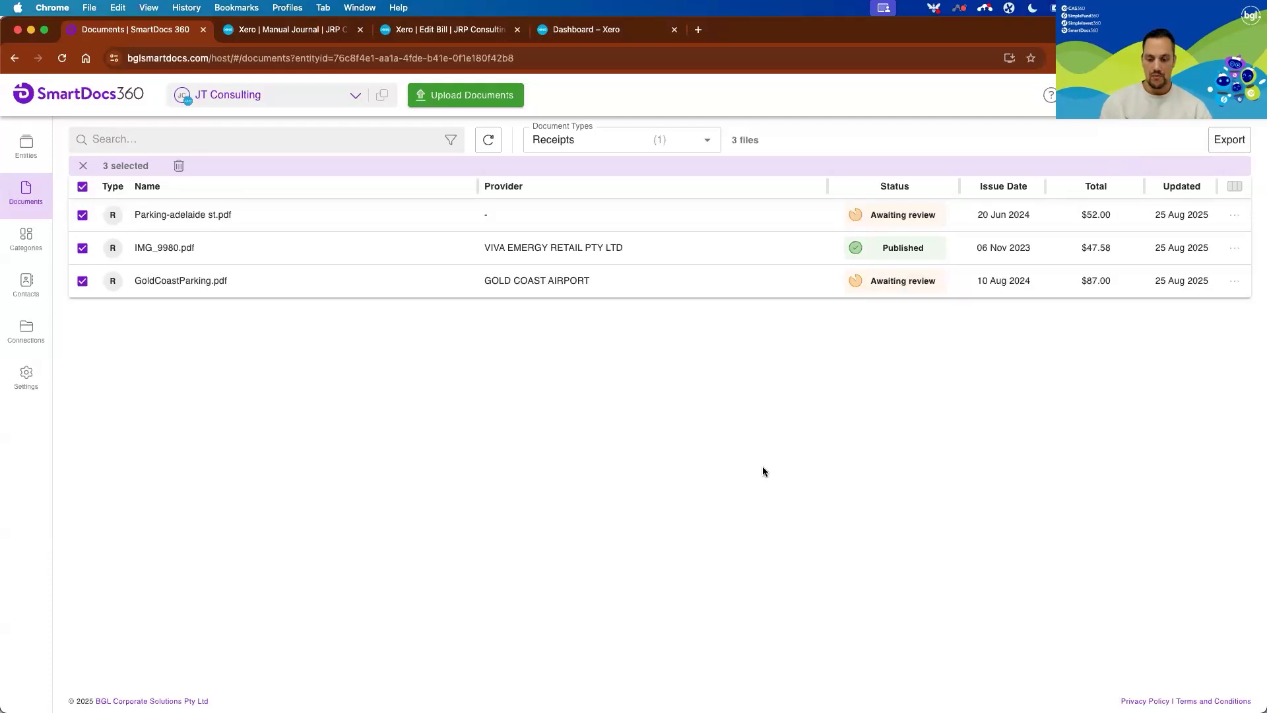
Switch to the PowerPoint slide show and go back from the Questions & Answers slide to the SmartDocs360 pricing slide.
key(super+Tab)
key(super+Tab)
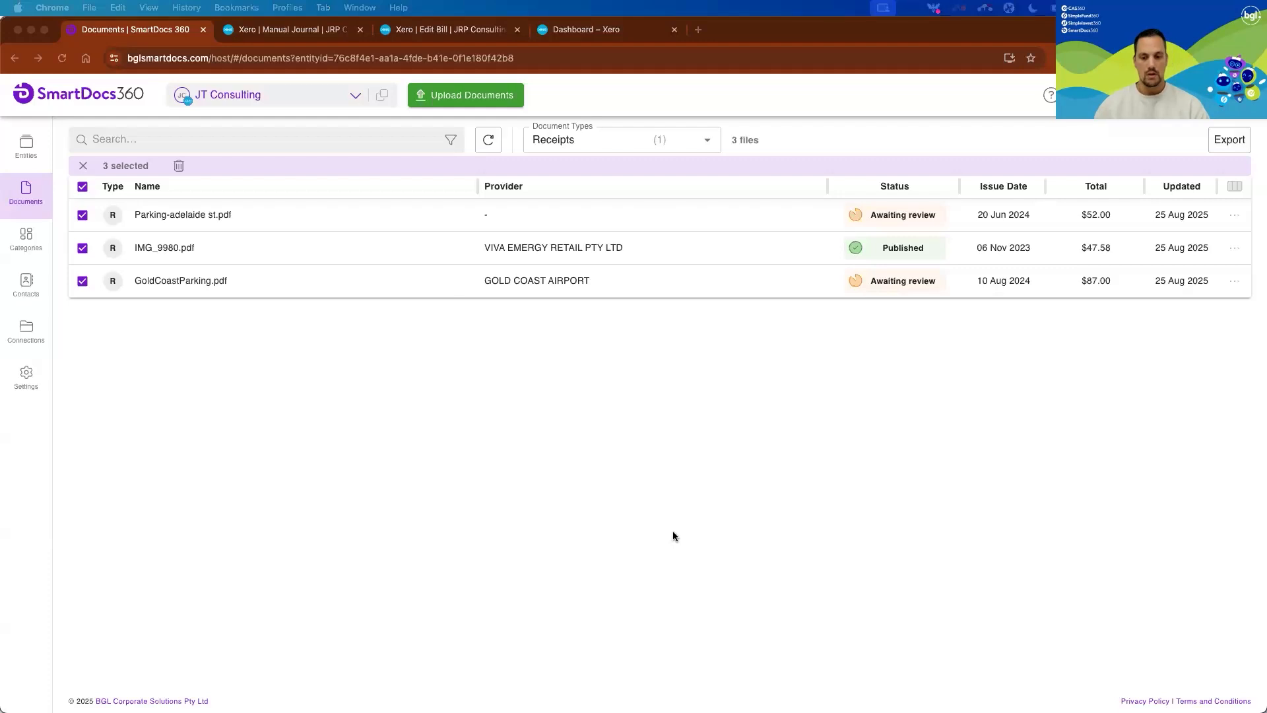
key(super+Tab)
key(super+Tab)
key(super+Tab)
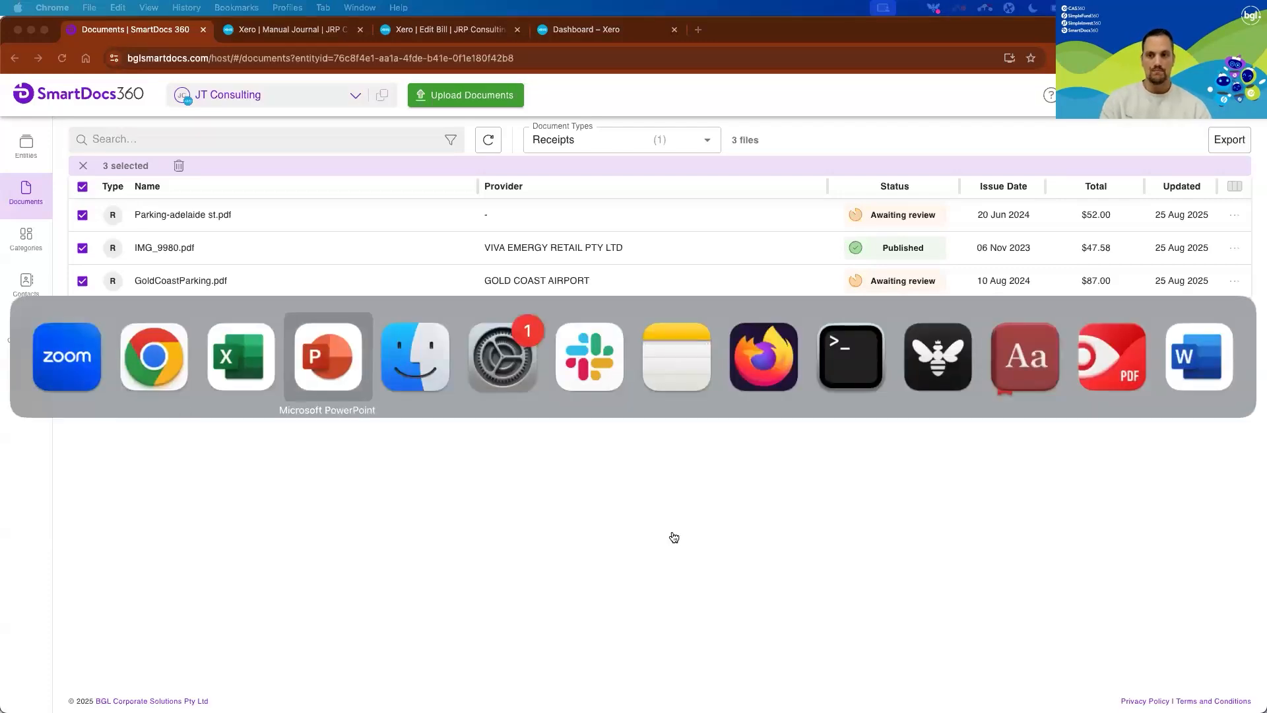
click(1120, 305)
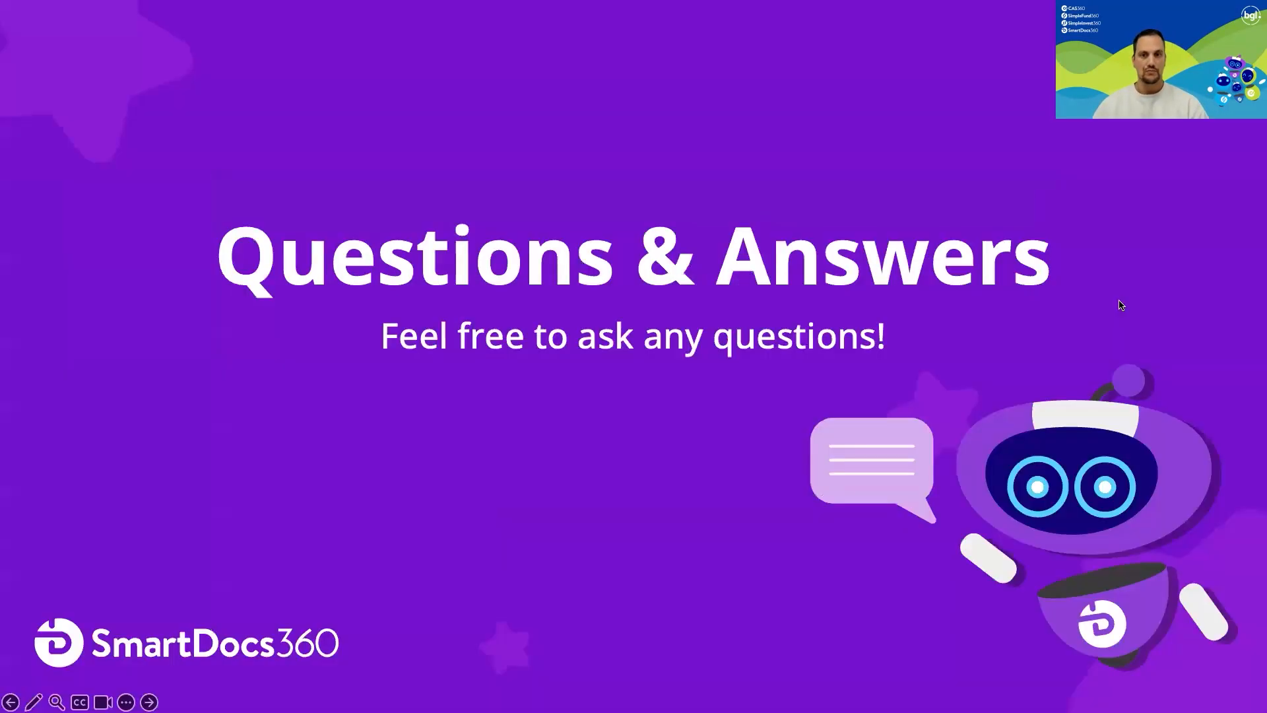
key(Left)
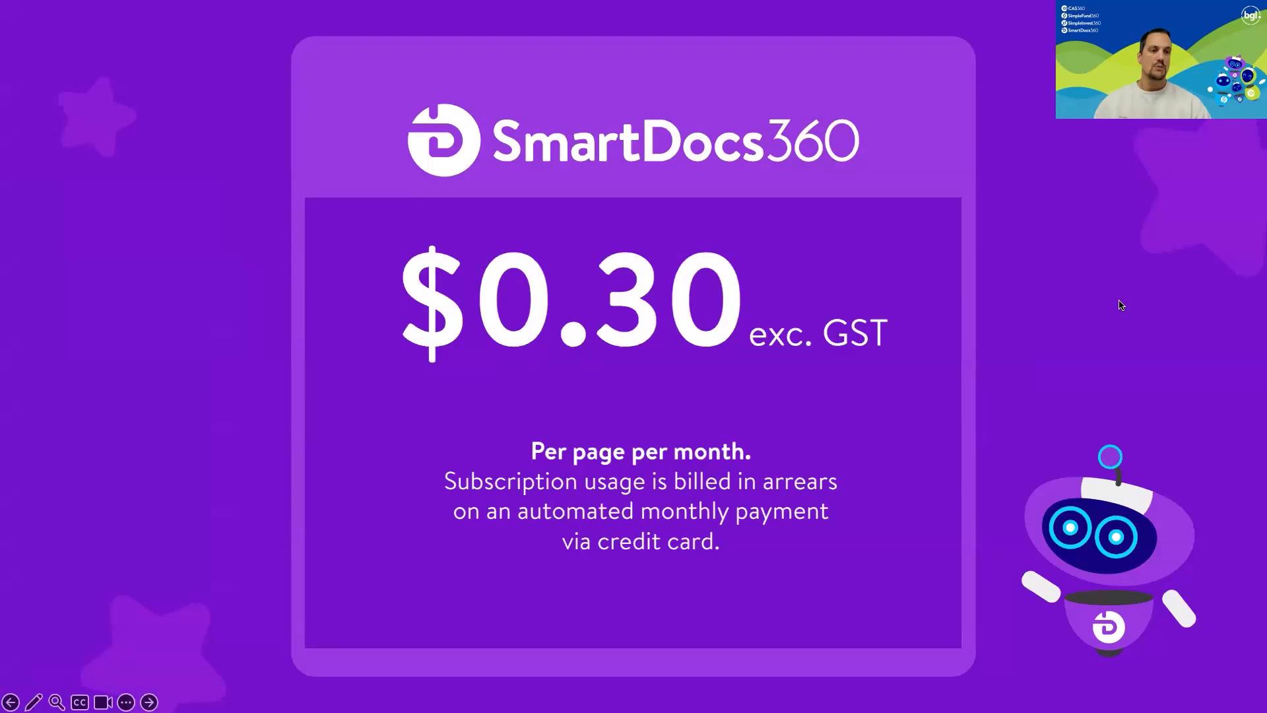